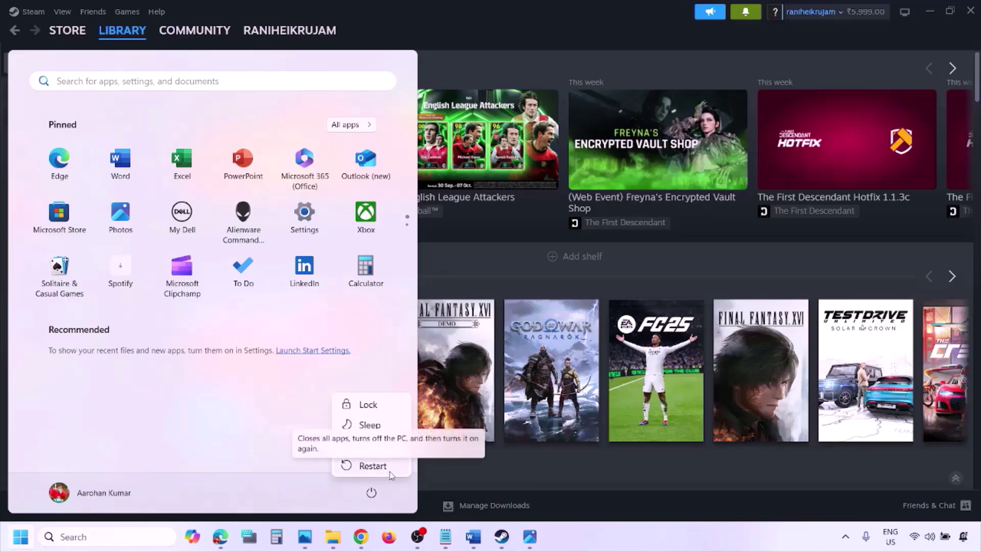
Step: Switch to the Word troubleshooting document and read Step 2 on running the game as administrator and in compatibility mode
{"action": "left_click", "coordinate": [476, 539]}
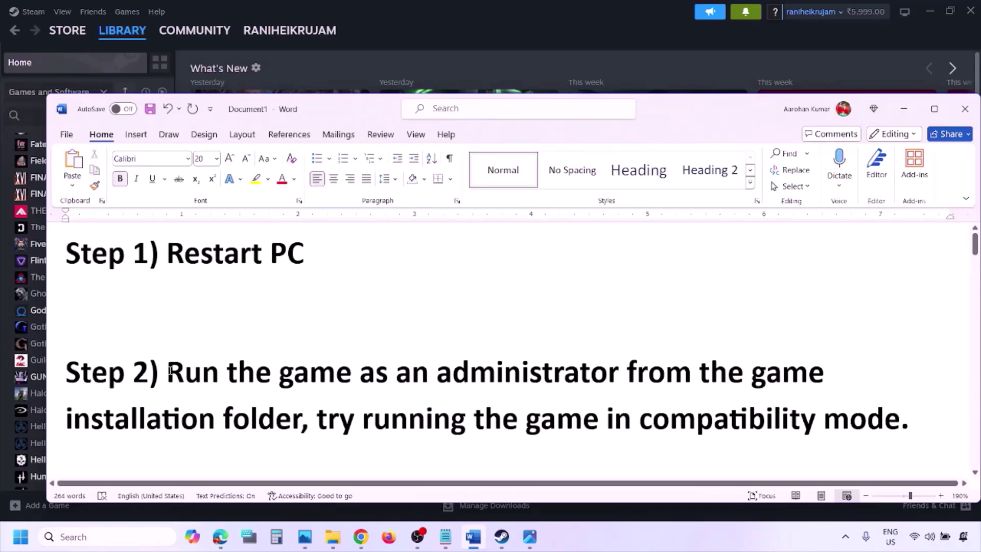
{"action": "left_click_drag", "start_coordinate": [170, 370], "coordinate": [275, 419]}
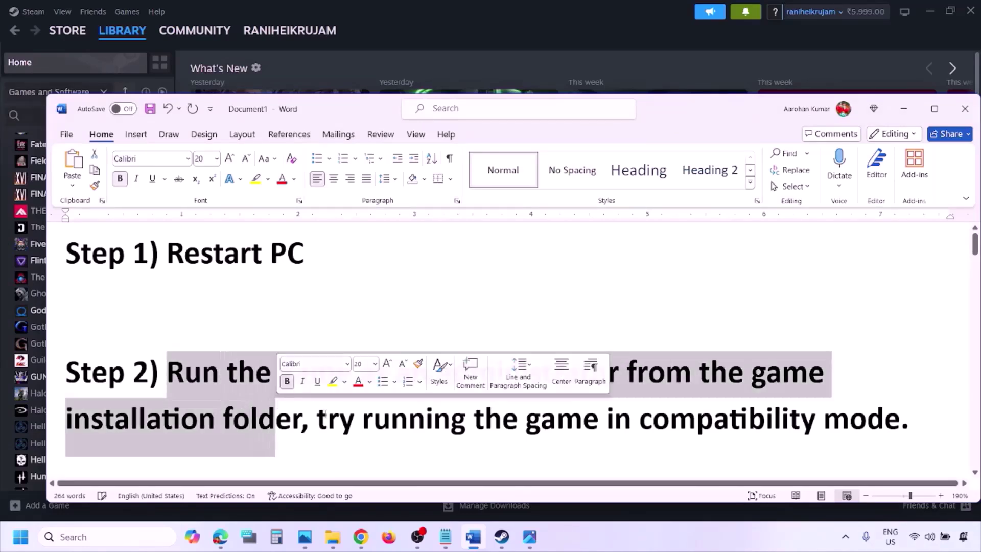
{"action": "left_click", "coordinate": [324, 414]}
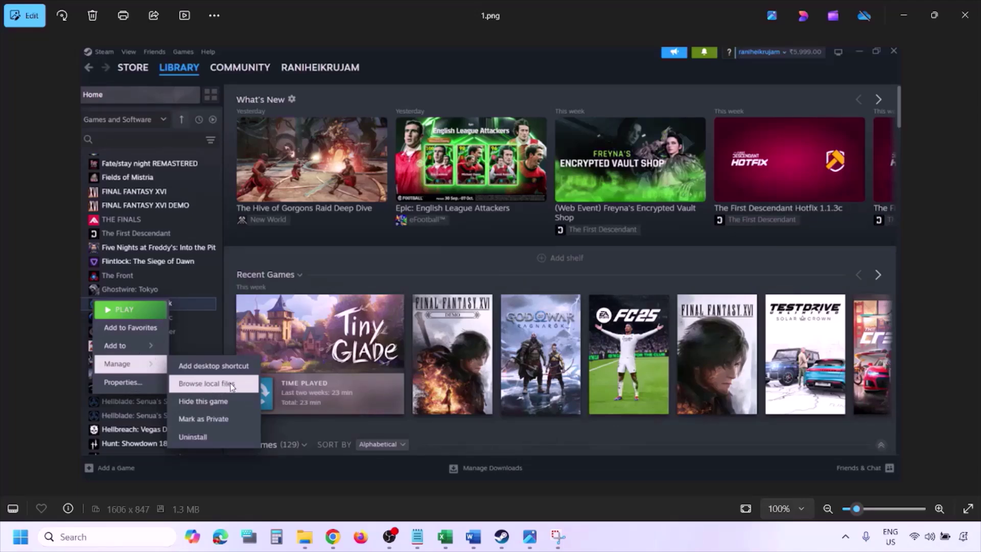
Step: Examine the Browse local files option in 1.png and the Properties option in 2.png up close
{"action": "scroll", "coordinate": [232, 382], "scroll_direction": "up", "scroll_amount": 2}
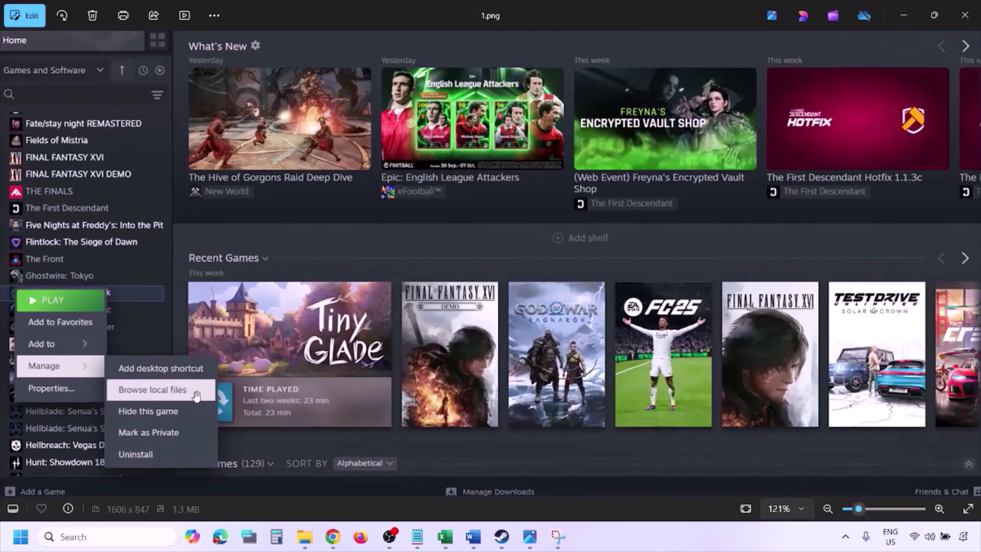
{"action": "scroll", "coordinate": [197, 395], "scroll_direction": "down", "scroll_amount": 2}
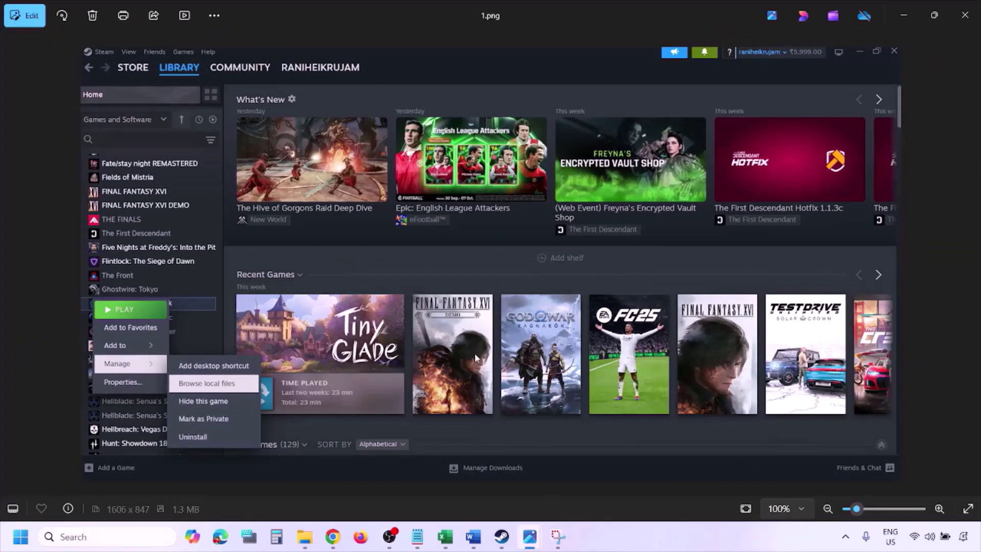
{"action": "key", "text": "Right"}
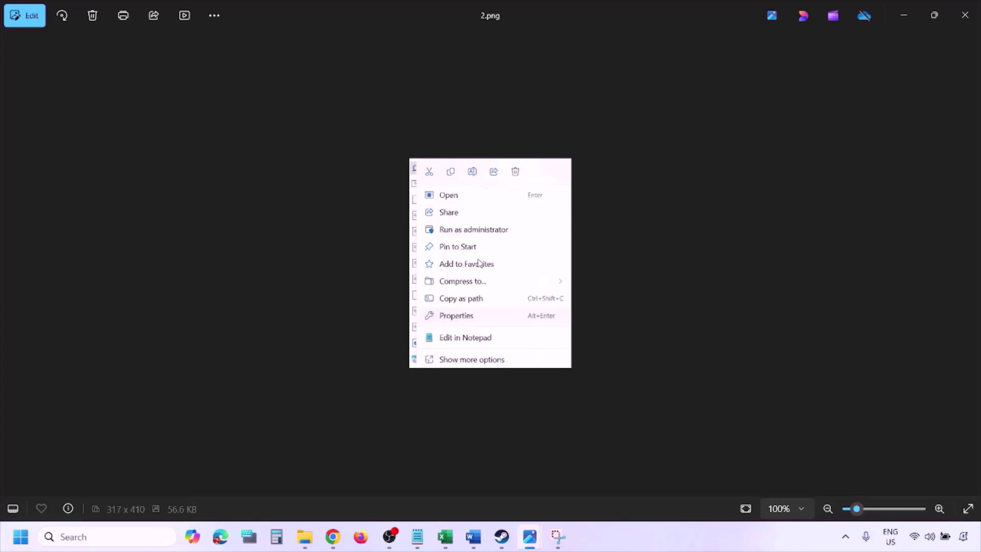
{"action": "scroll", "coordinate": [484, 309], "scroll_direction": "up", "scroll_amount": 4}
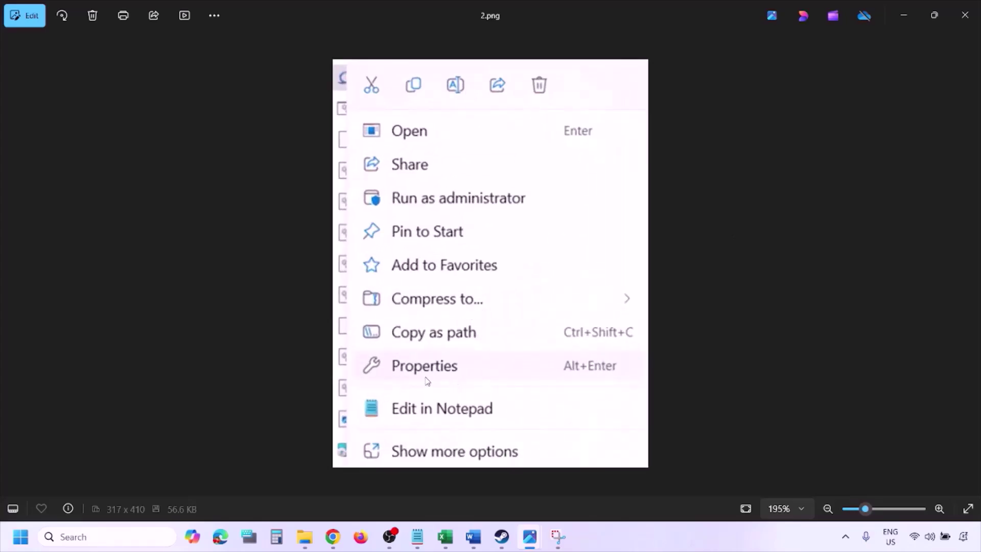
{"action": "scroll", "coordinate": [452, 377], "scroll_direction": "down", "scroll_amount": 1}
{"action": "scroll", "coordinate": [452, 377], "scroll_direction": "down", "scroll_amount": 2}
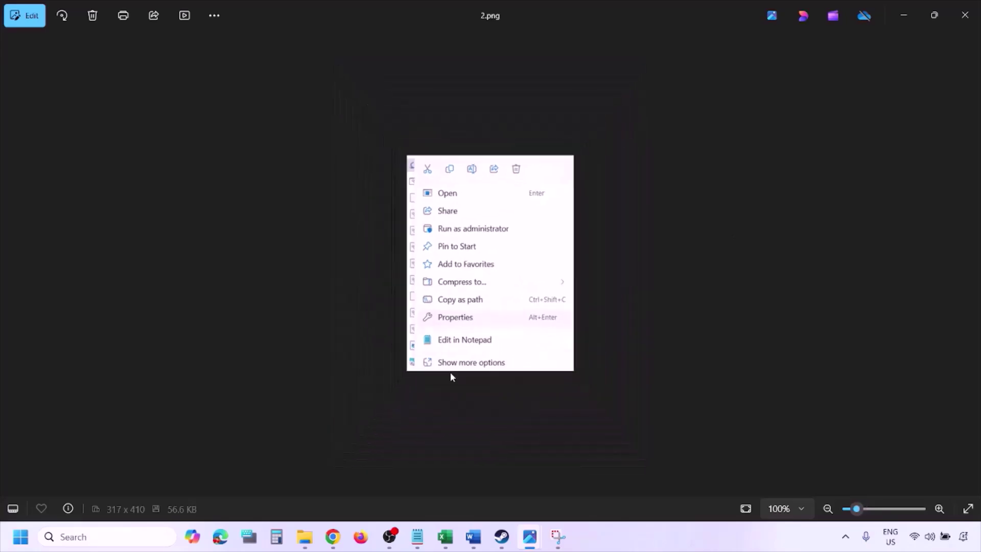
Step: Advance to 3.png and examine the "Run this program as an administrator" setting on the game's compatibility page
{"action": "key", "text": "Right"}
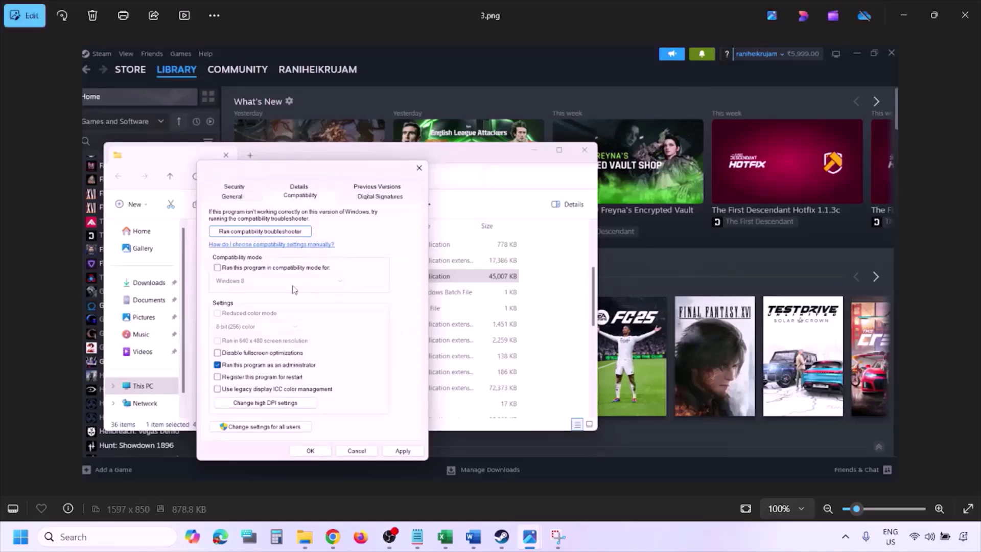
{"action": "scroll", "coordinate": [293, 290], "scroll_direction": "up", "scroll_amount": 2}
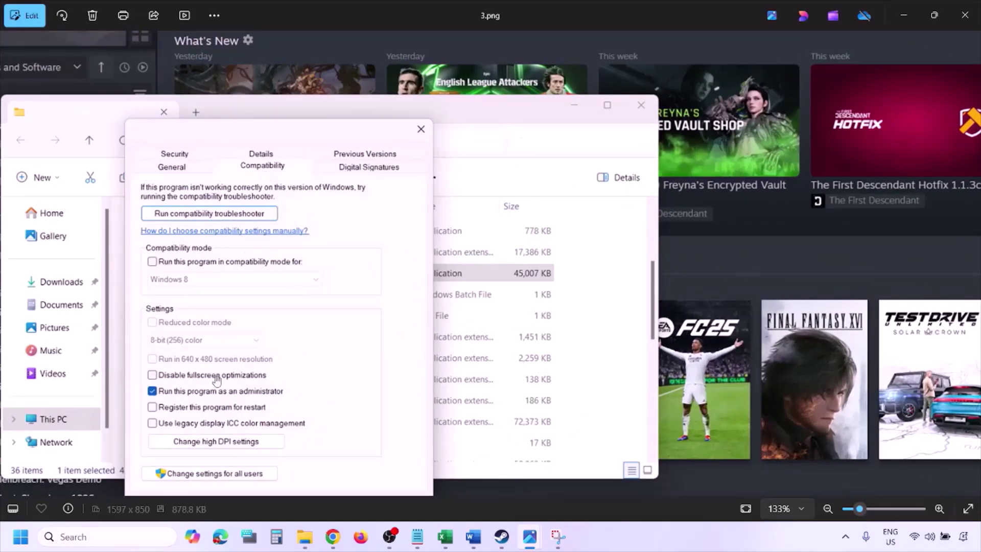
{"action": "scroll", "coordinate": [217, 381], "scroll_direction": "down", "scroll_amount": 2}
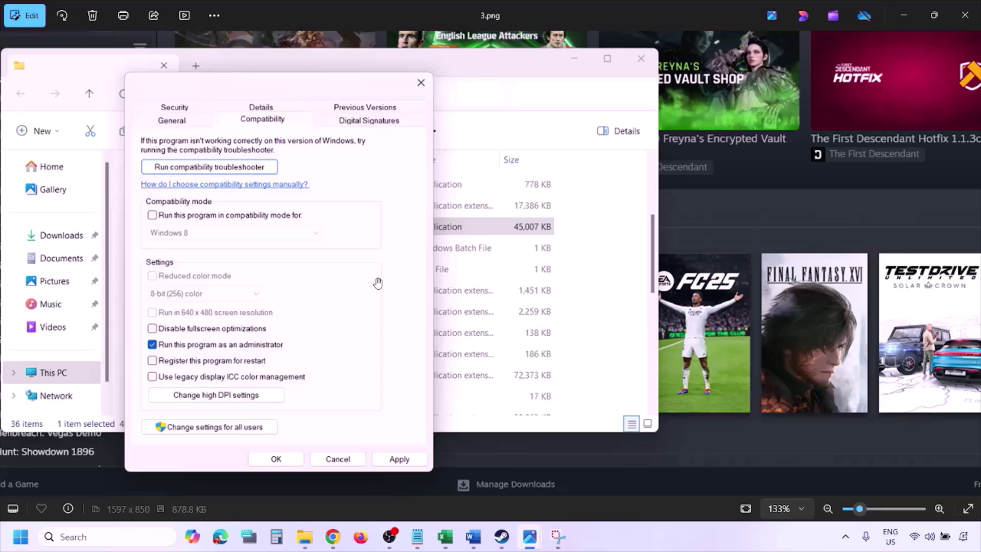
{"action": "scroll", "coordinate": [378, 282], "scroll_direction": "down", "scroll_amount": 2}
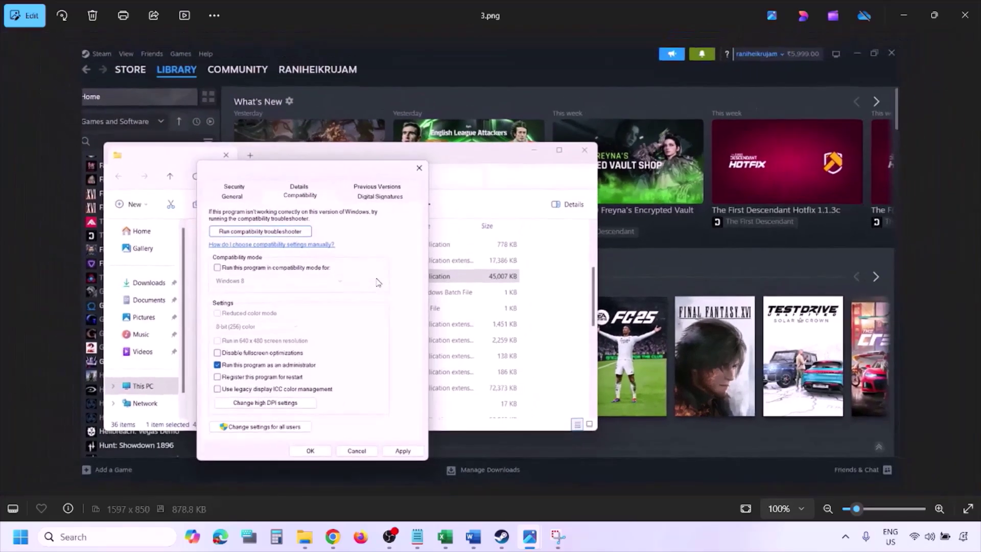
Step: Advance to 4.png and examine the Windows 8 compatibility mode setting and the dialog's confirmation options
{"action": "key", "text": "Right"}
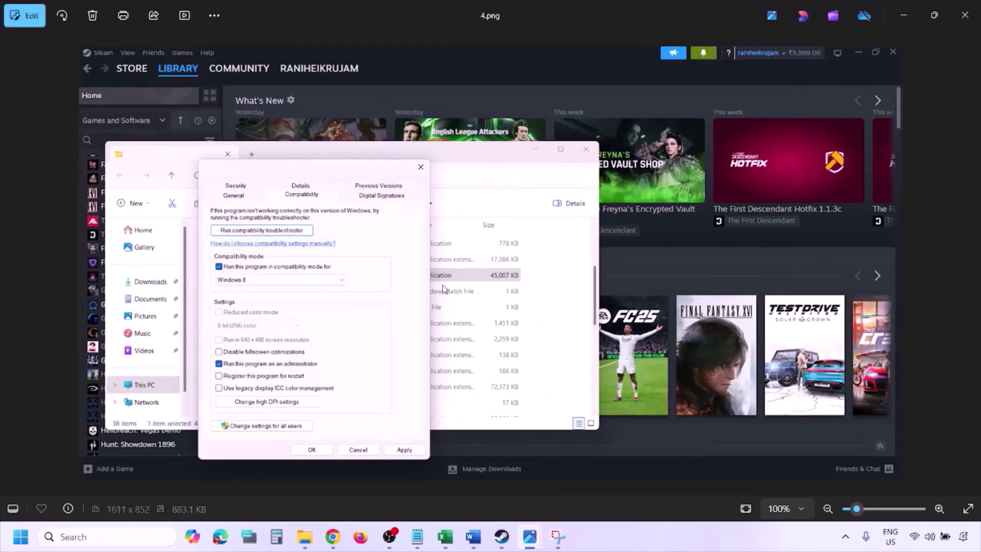
{"action": "scroll", "coordinate": [444, 288], "scroll_direction": "up", "scroll_amount": 3}
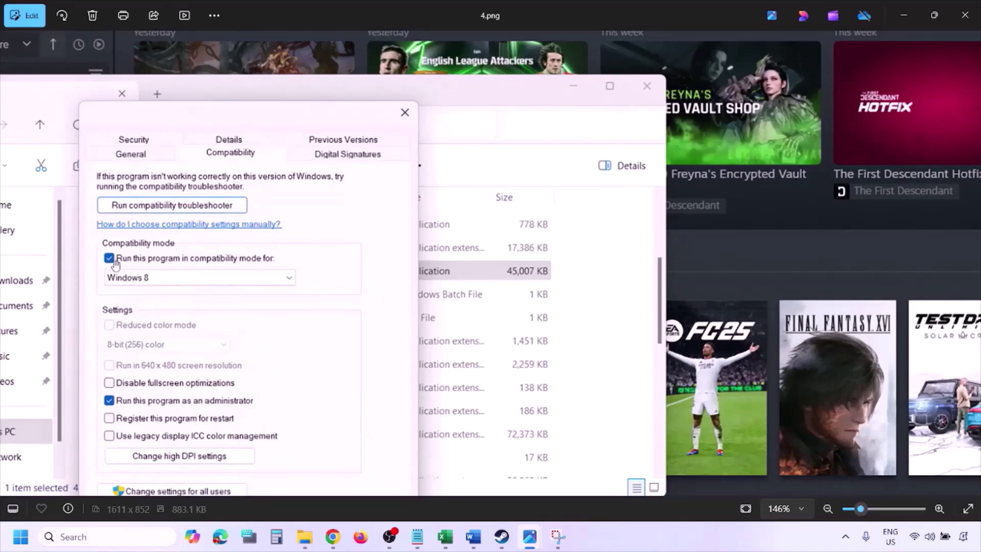
{"action": "left_click_drag", "start_coordinate": [130, 272], "coordinate": [137, 236]}
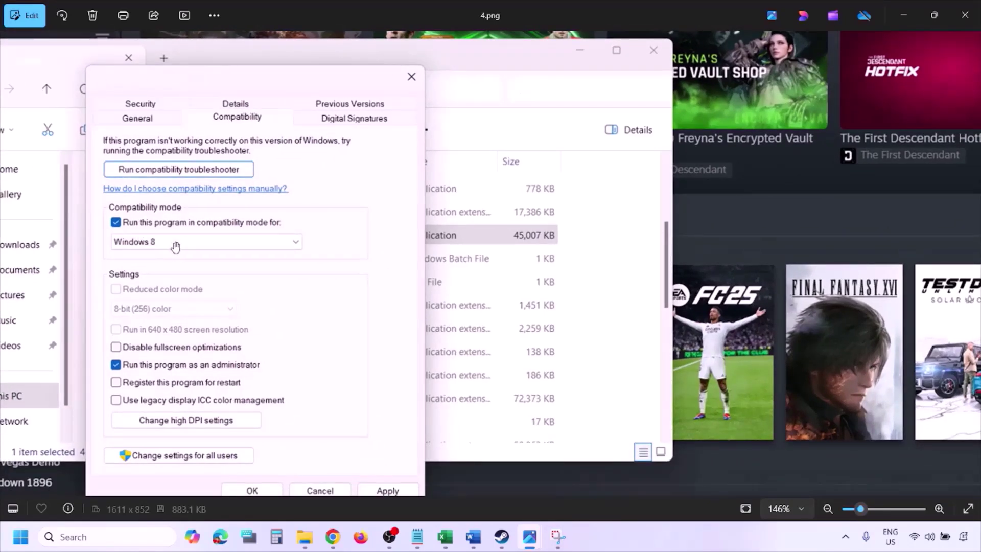
{"action": "left_click_drag", "start_coordinate": [378, 382], "coordinate": [384, 351]}
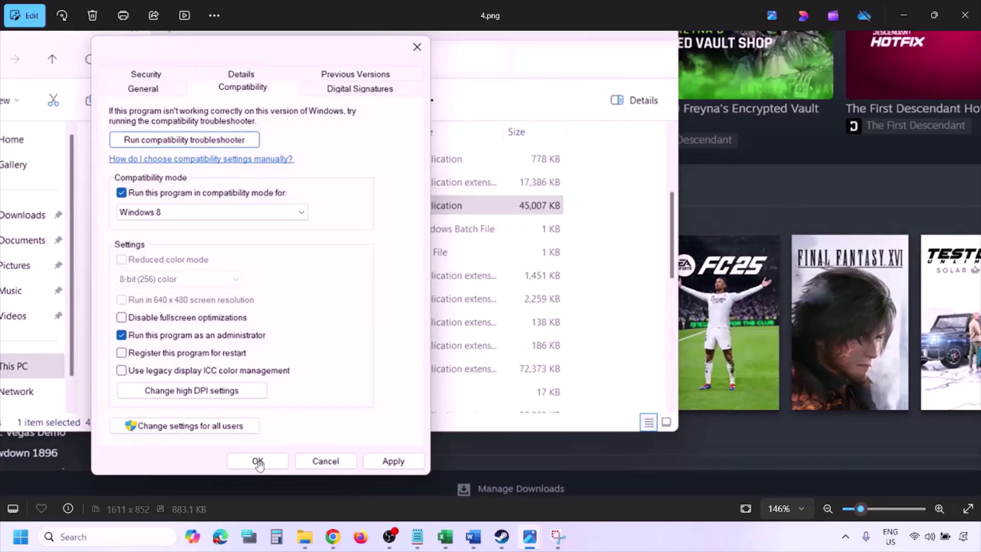
{"action": "scroll", "coordinate": [532, 360], "scroll_direction": "down", "scroll_amount": 3}
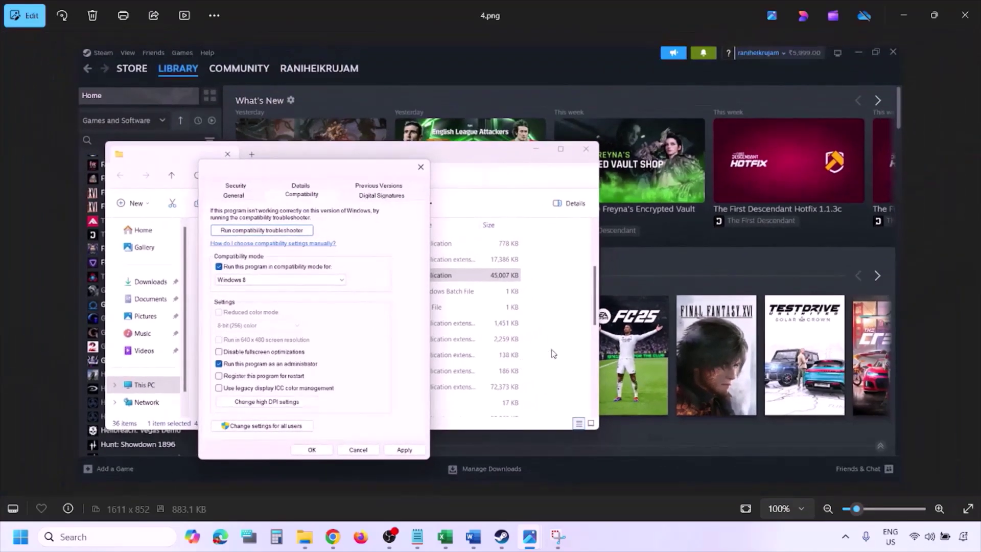
Step: Advance to 5.png and examine the Windows 7 choice among the compatibility mode versions
{"action": "key", "text": "Right"}
{"action": "scroll", "coordinate": [317, 304], "scroll_direction": "up", "scroll_amount": 2}
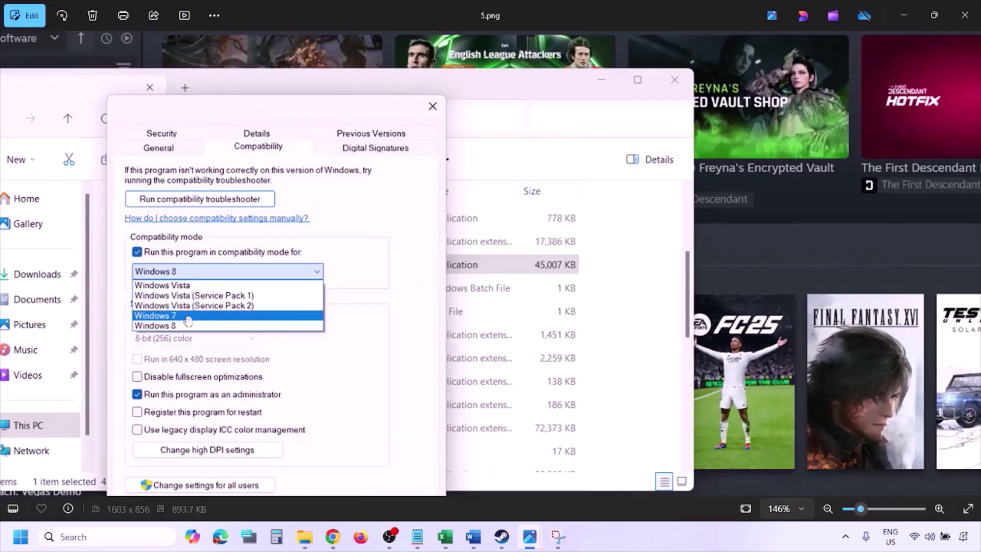
{"action": "scroll", "coordinate": [188, 320], "scroll_direction": "down", "scroll_amount": 2}
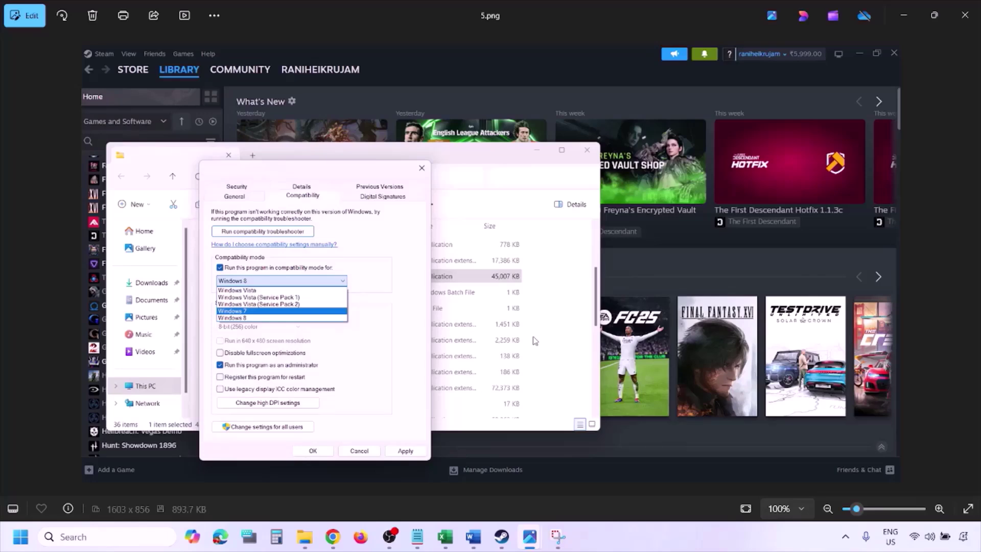
Step: Advance to 6.png and examine Windows 7 compatibility mode combined with disabled fullscreen optimizations and administrator rights
{"action": "key", "text": "Right"}
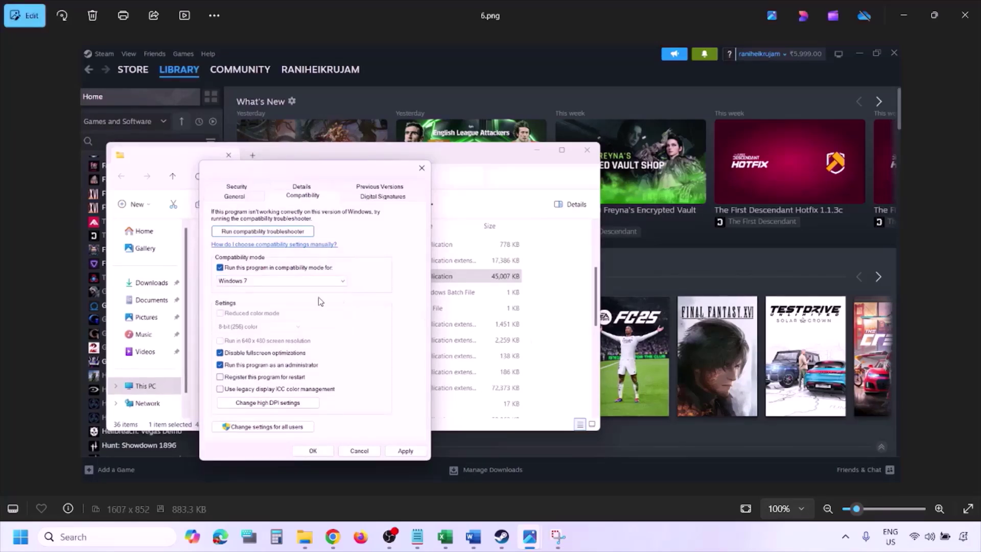
{"action": "scroll", "coordinate": [320, 303], "scroll_direction": "up", "scroll_amount": 2}
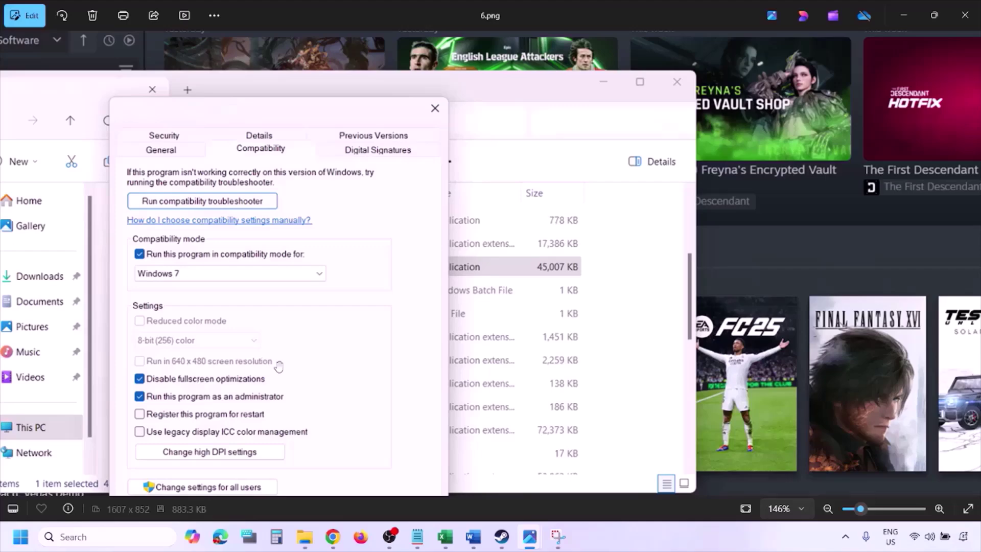
{"action": "left_click_drag", "start_coordinate": [280, 332], "coordinate": [323, 261]}
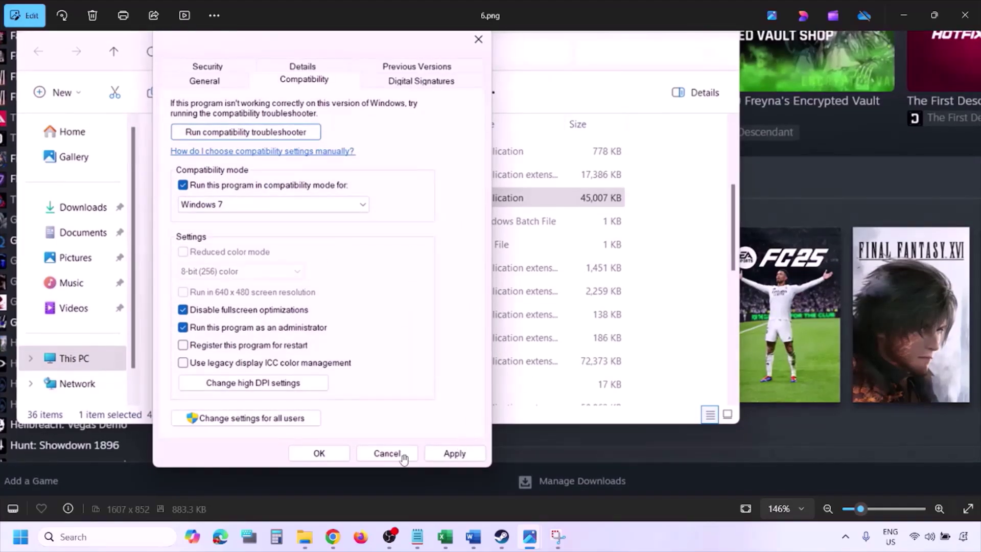
{"action": "scroll", "coordinate": [332, 455], "scroll_direction": "down", "scroll_amount": 3}
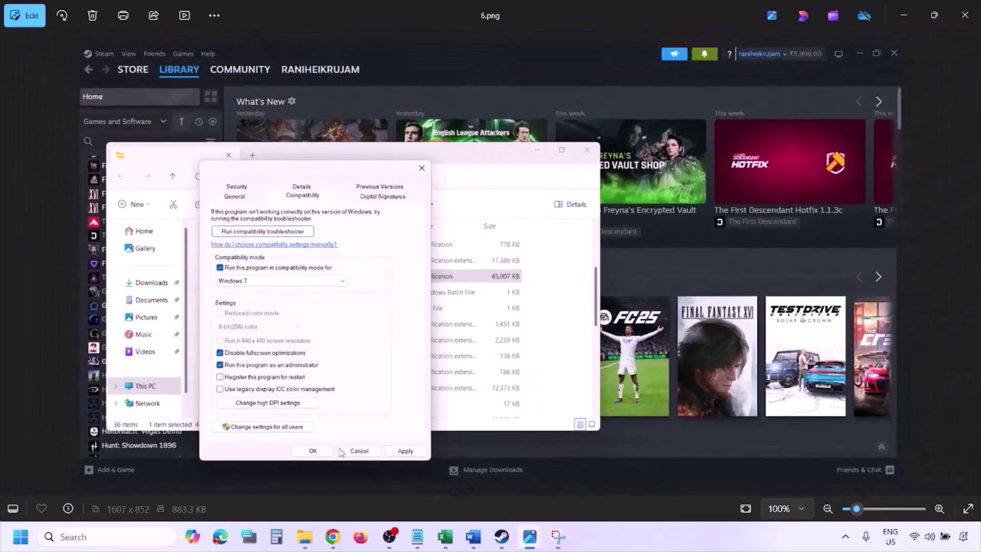
{"action": "scroll", "coordinate": [271, 350], "scroll_direction": "up", "scroll_amount": 3}
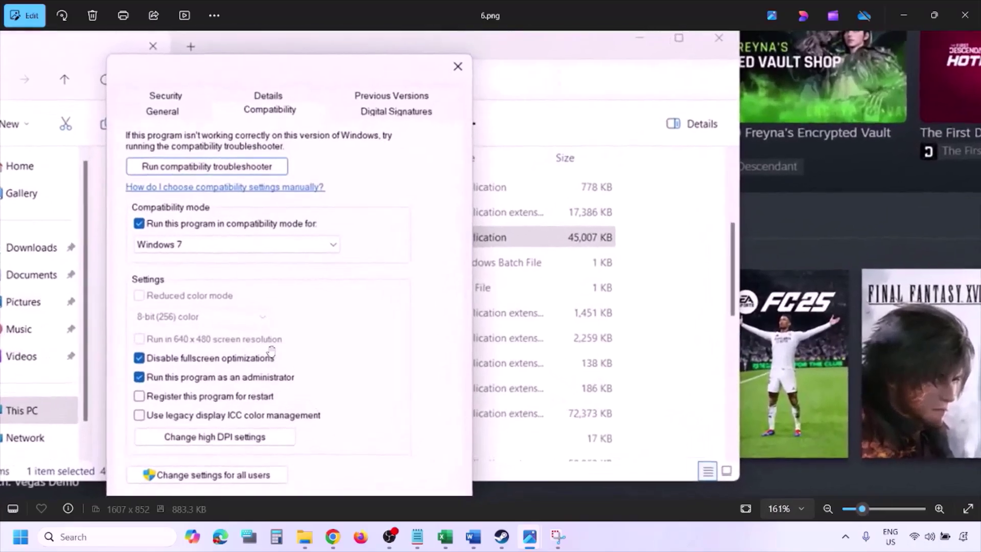
{"action": "left_click_drag", "start_coordinate": [217, 334], "coordinate": [244, 327]}
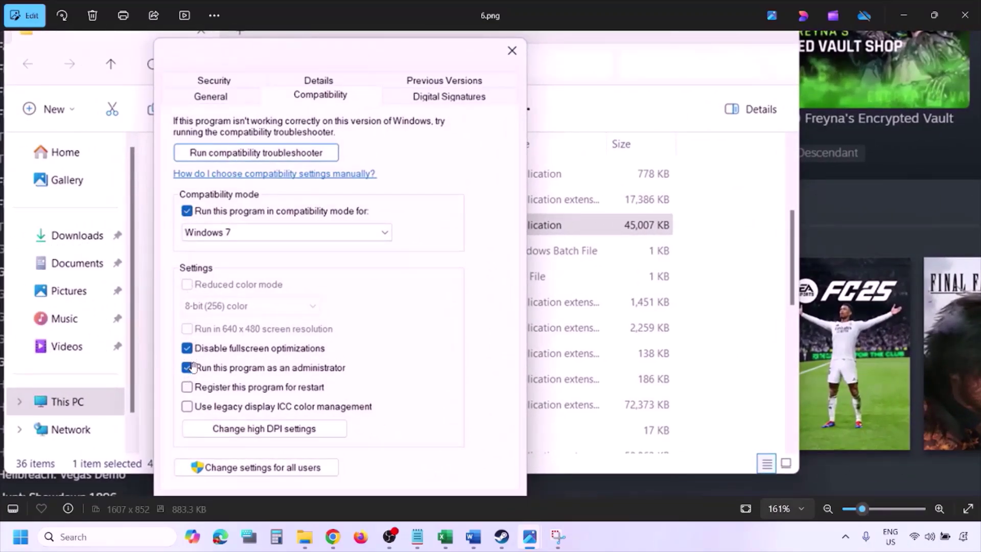
{"action": "scroll", "coordinate": [277, 300], "scroll_direction": "down", "scroll_amount": 3}
Step: View the cleared compatibility settings in 7.png up close and return to the Word troubleshooting document
{"action": "key", "text": "Right"}
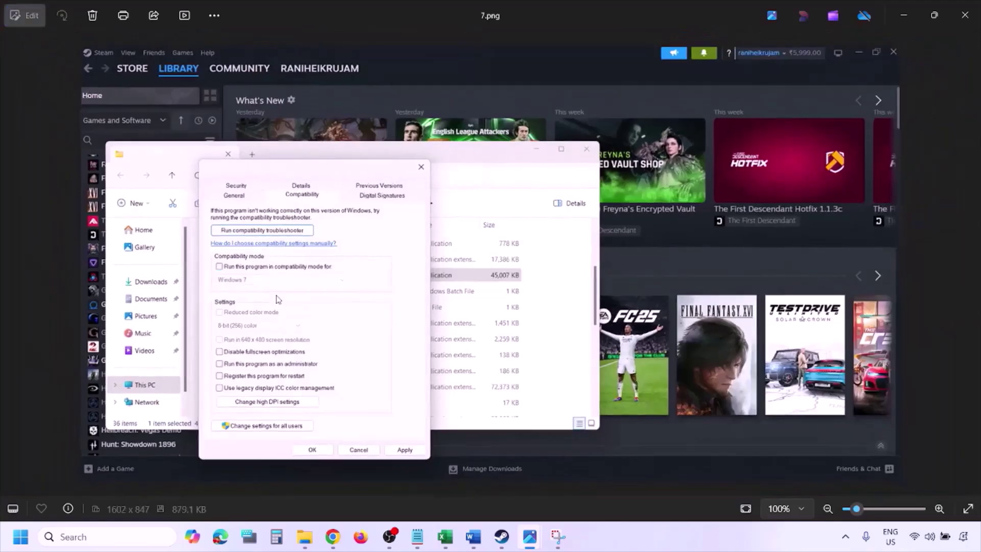
{"action": "scroll", "coordinate": [277, 300], "scroll_direction": "up", "scroll_amount": 4}
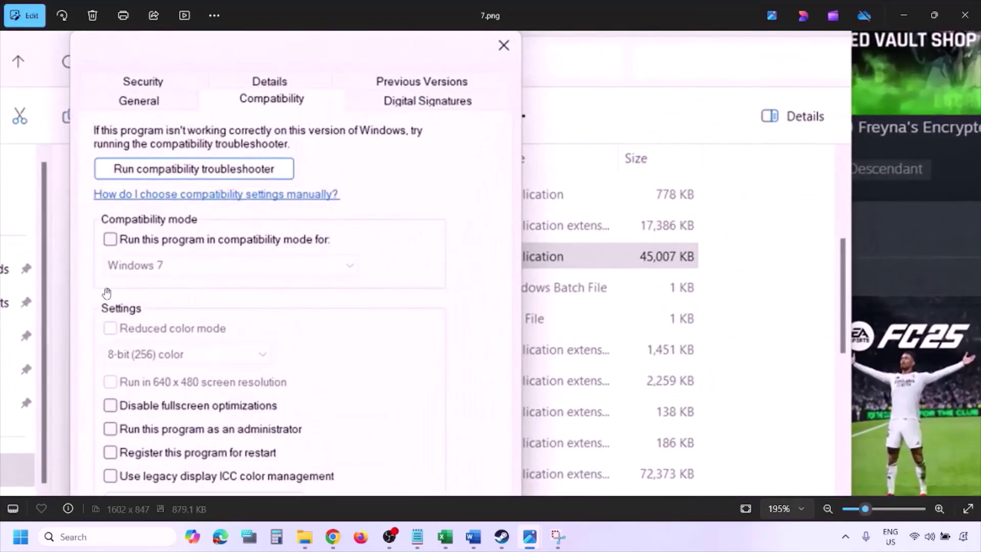
{"action": "scroll", "coordinate": [157, 331], "scroll_direction": "down", "scroll_amount": 3}
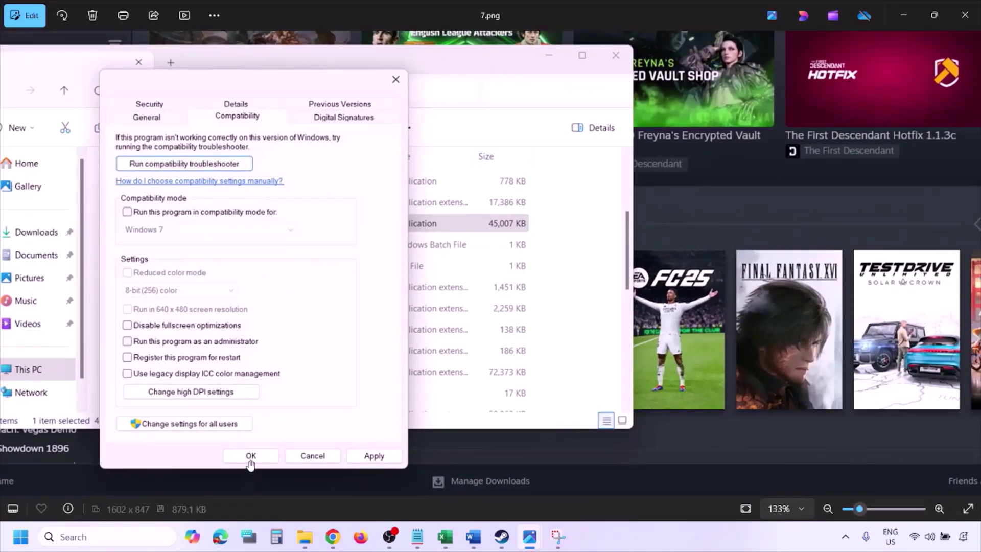
{"action": "left_click", "coordinate": [611, 544]}
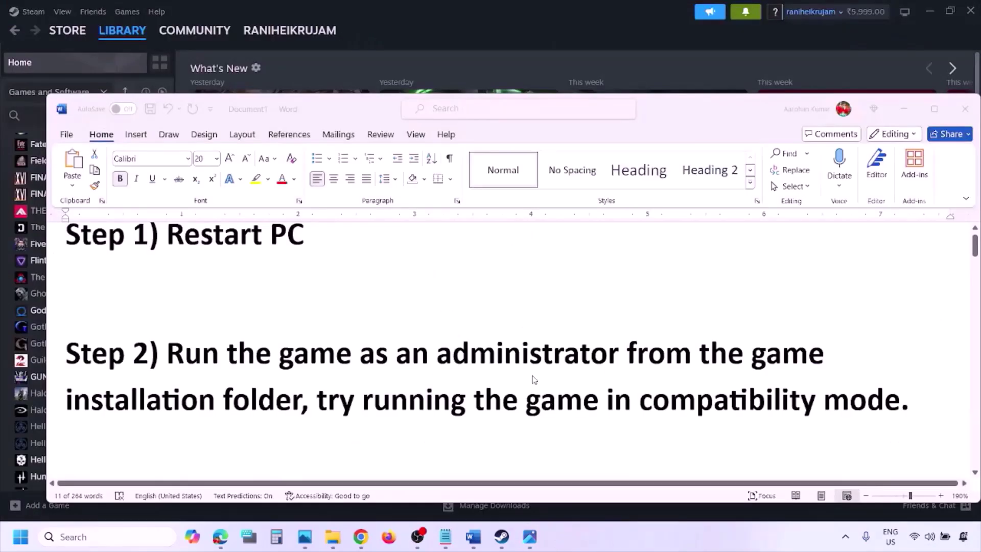
Step: Go to Step 3 on verifying the game files and view the game's Properties option in 0.png and the image after it
{"action": "scroll", "coordinate": [533, 380], "scroll_direction": "down", "scroll_amount": 3}
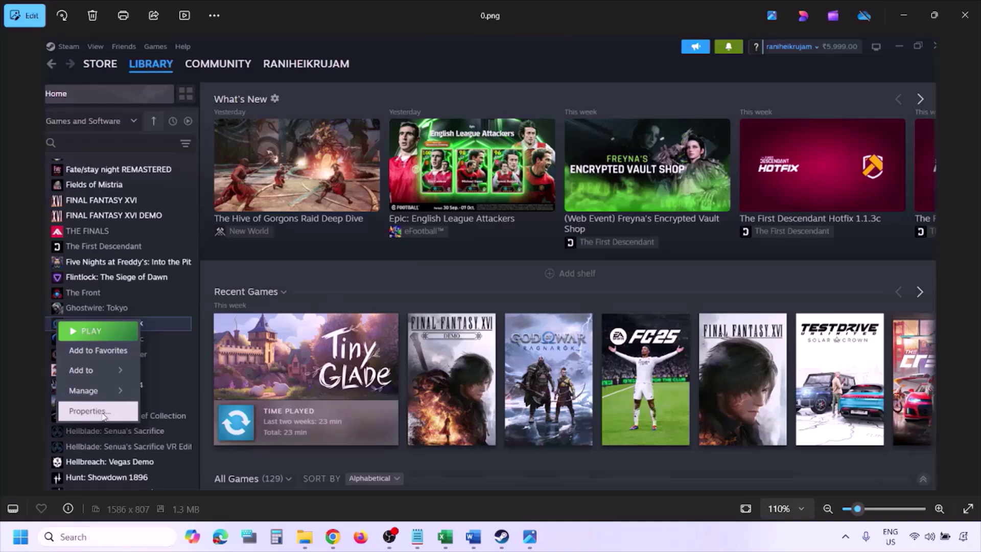
{"action": "scroll", "coordinate": [352, 321], "scroll_direction": "down", "scroll_amount": 1}
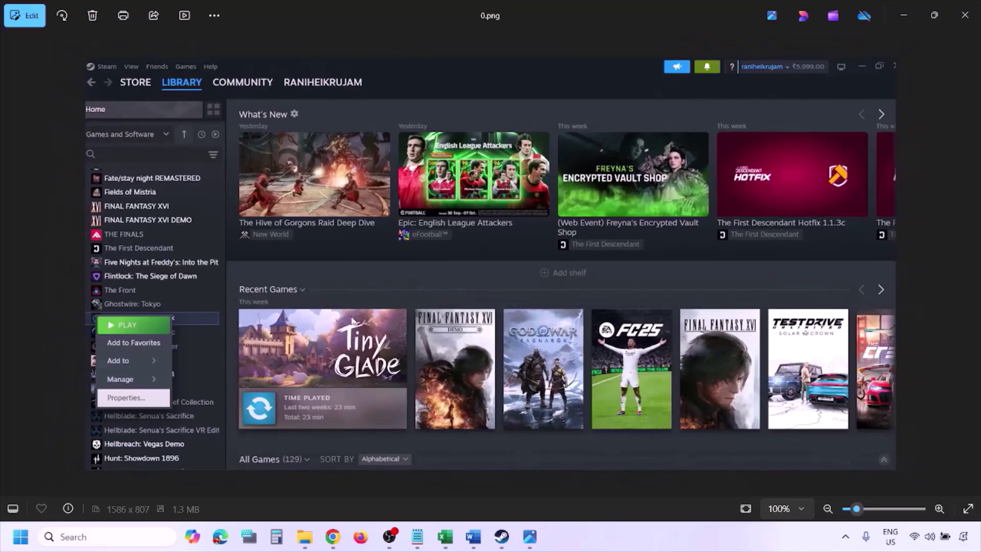
{"action": "key", "text": "Right"}
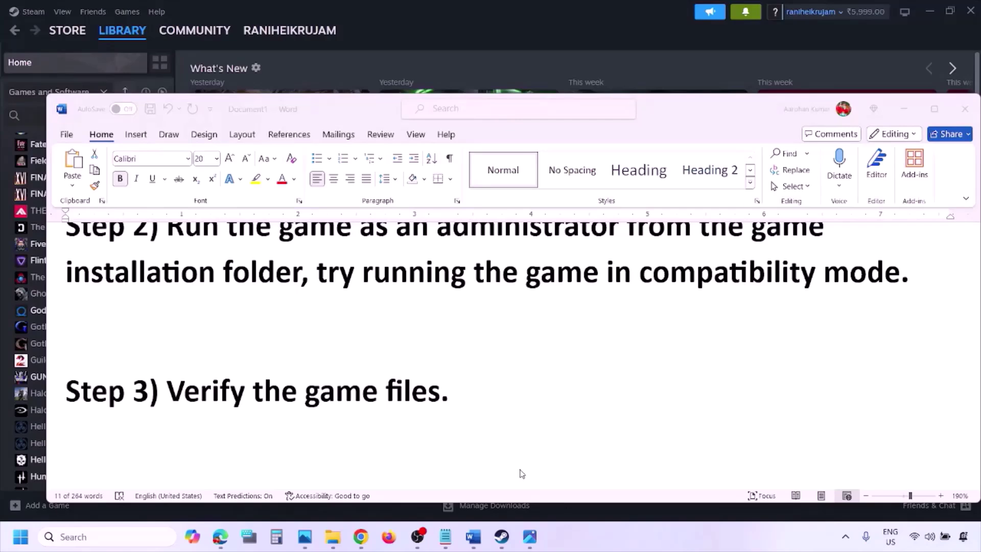
Step: Read Step 4 on allowing the game exe through Windows Security and Firewall, and return to the Steam library
{"action": "scroll", "coordinate": [522, 473], "scroll_direction": "down", "scroll_amount": 3}
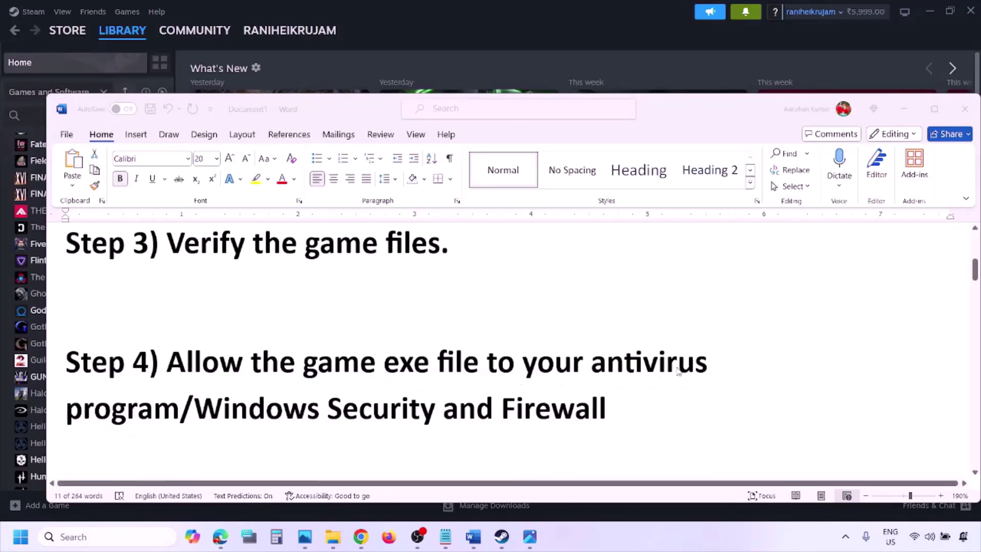
{"action": "left_click", "coordinate": [180, 407]}
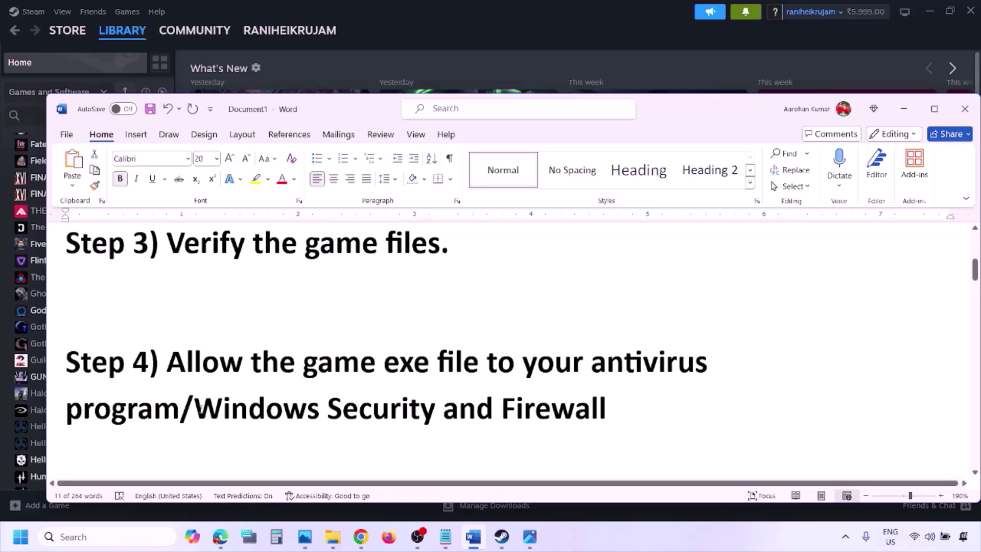
{"action": "left_click_drag", "start_coordinate": [200, 409], "coordinate": [443, 409]}
{"action": "left_click", "coordinate": [652, 546]}
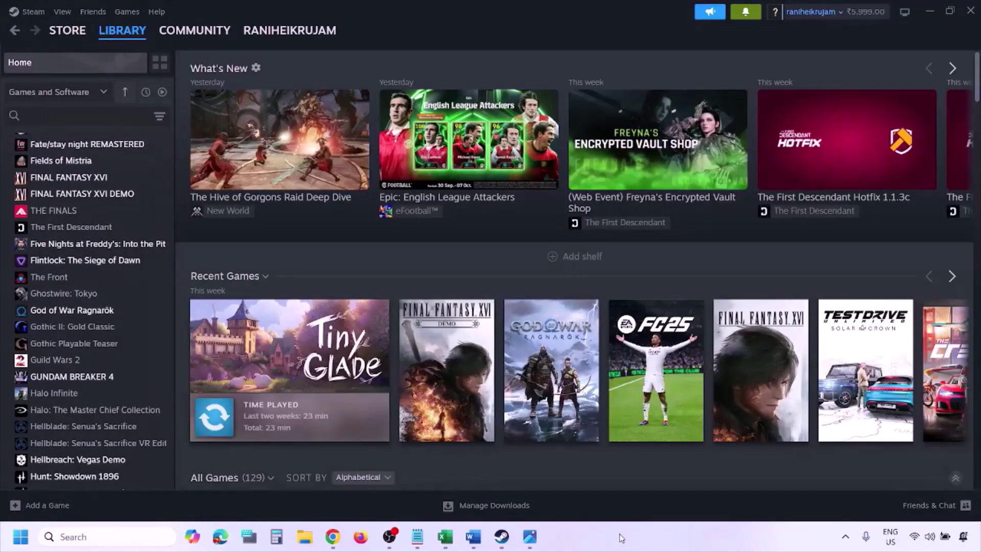
Step: Open Virus & threat protection from the Windows Security page in the Windows privacy and security settings
{"action": "key", "text": "super+i"}
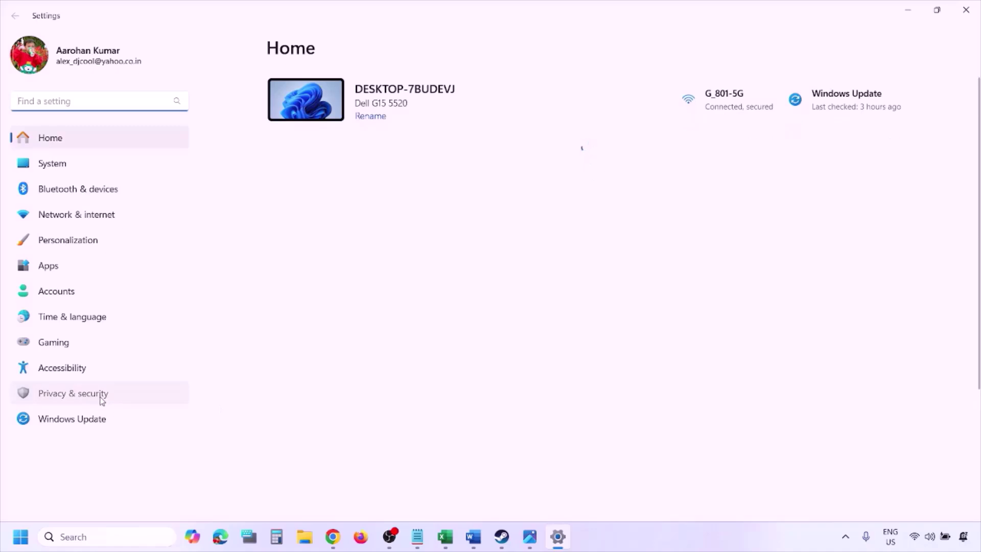
{"action": "left_click", "coordinate": [100, 396]}
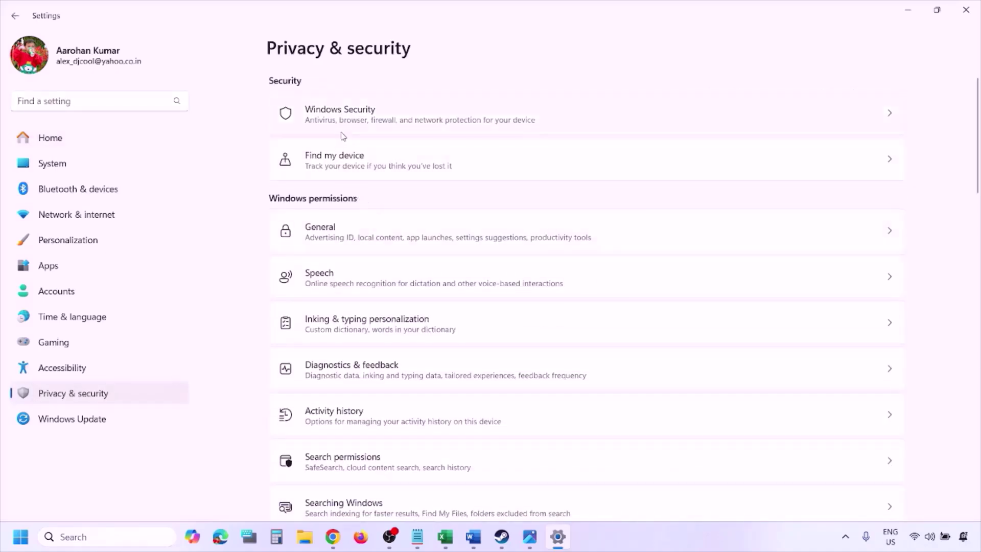
{"action": "left_click", "coordinate": [355, 121]}
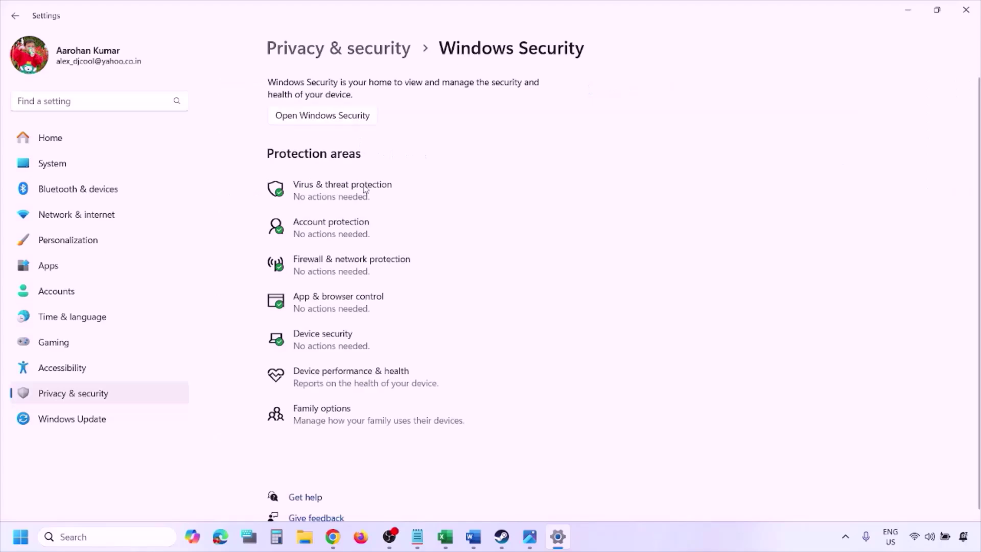
{"action": "left_click", "coordinate": [359, 198]}
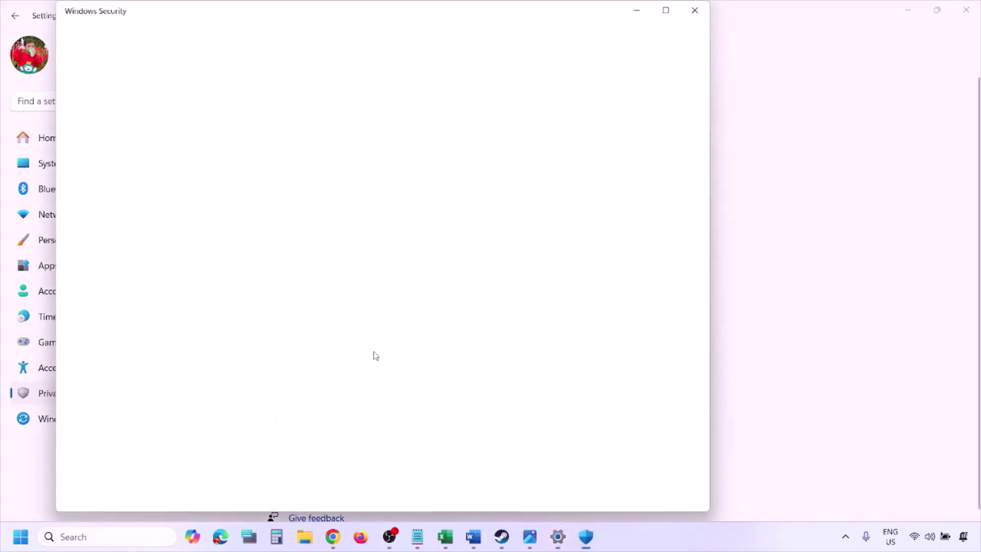
Step: Go to Ransomware protection and view the list of apps allowed through Controlled folder access
{"action": "scroll", "coordinate": [375, 350], "scroll_direction": "down", "scroll_amount": 4}
{"action": "scroll", "coordinate": [376, 356], "scroll_direction": "up", "scroll_amount": 2}
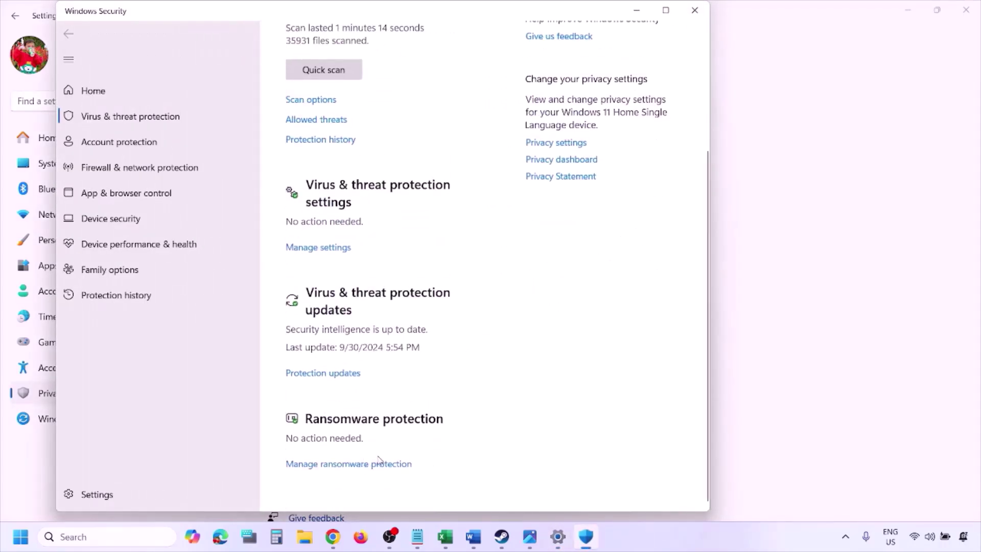
{"action": "left_click", "coordinate": [359, 466]}
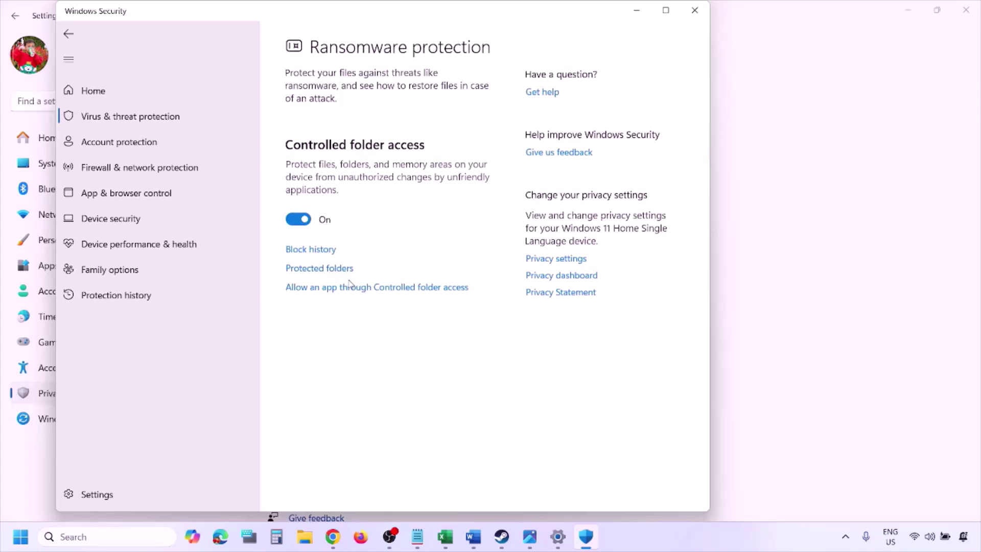
{"action": "left_click", "coordinate": [372, 288]}
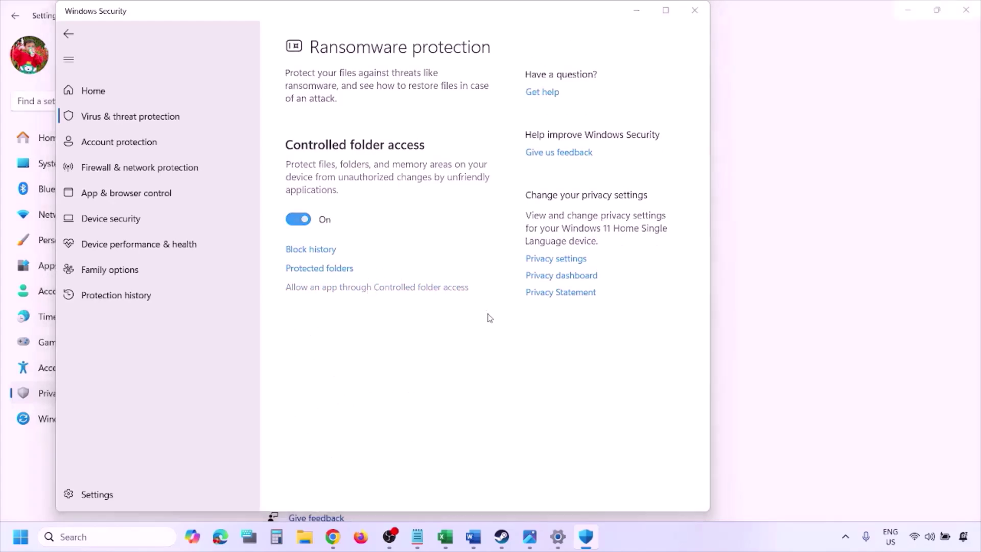
{"action": "scroll", "coordinate": [394, 221], "scroll_direction": "down", "scroll_amount": 3}
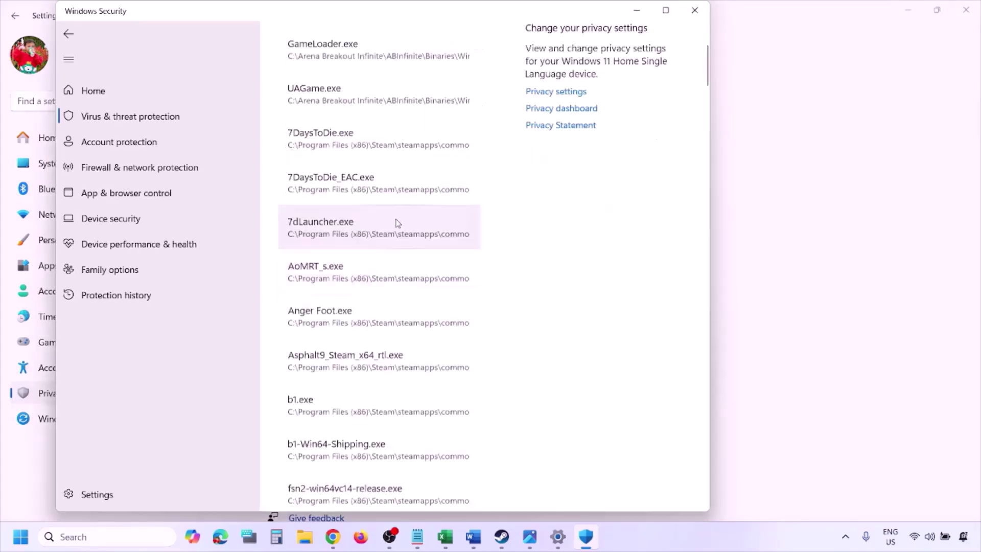
{"action": "scroll", "coordinate": [365, 151], "scroll_direction": "up", "scroll_amount": 3}
Step: Browse for an app to allow as far as C:\Program Files (x86)\Steam\steamapps, and cancel without choosing a file
{"action": "left_click", "coordinate": [365, 172]}
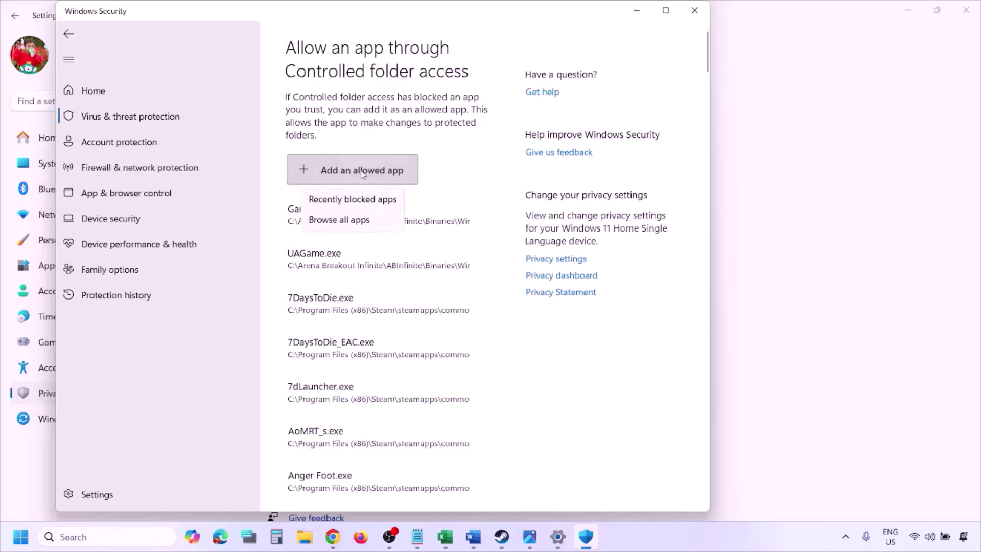
{"action": "left_click", "coordinate": [368, 222]}
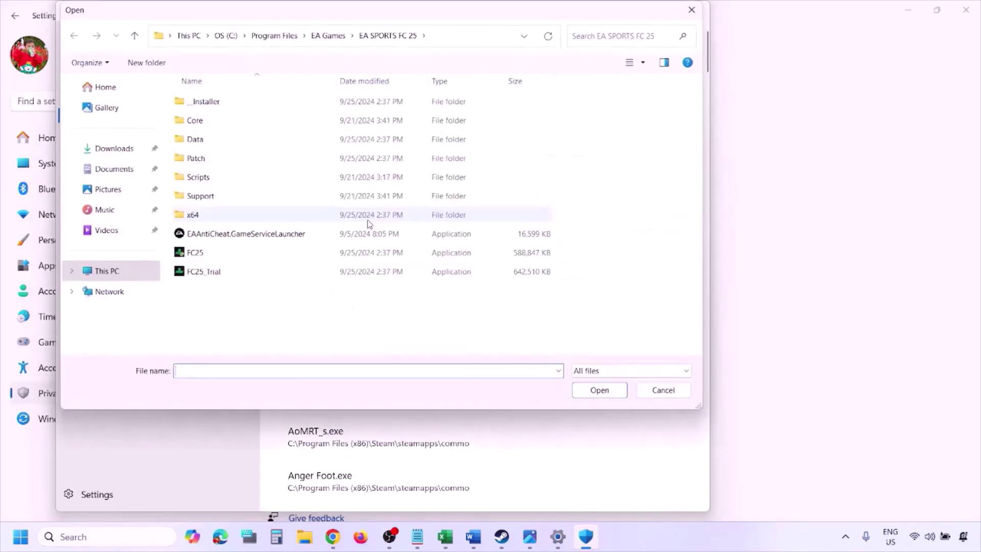
{"action": "left_click", "coordinate": [111, 276]}
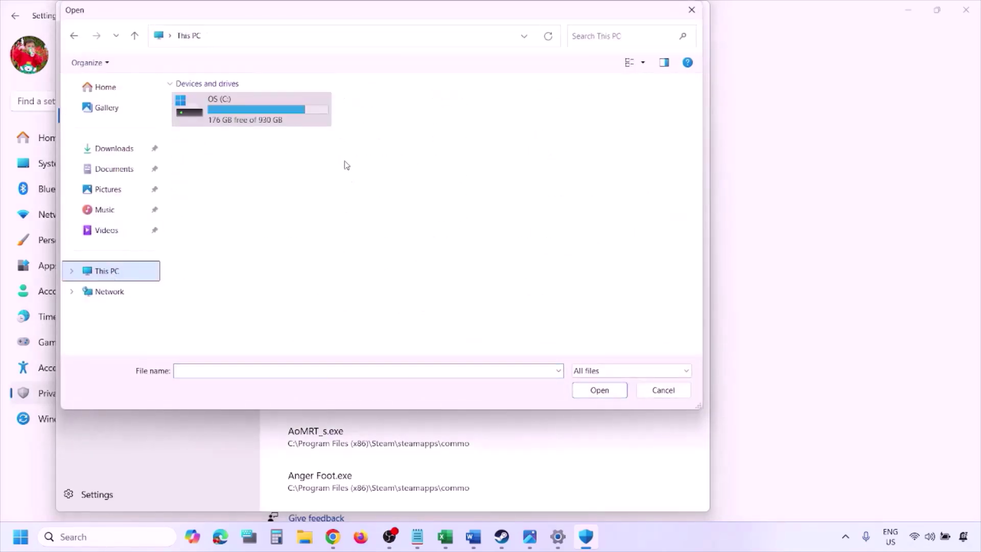
{"action": "double_click", "coordinate": [255, 116]}
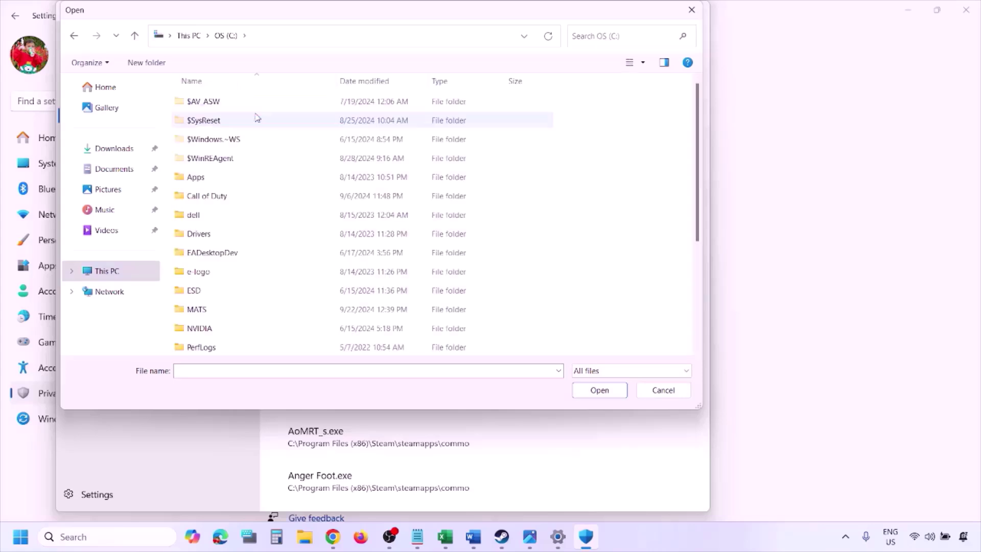
{"action": "scroll", "coordinate": [256, 118], "scroll_direction": "down", "scroll_amount": 3}
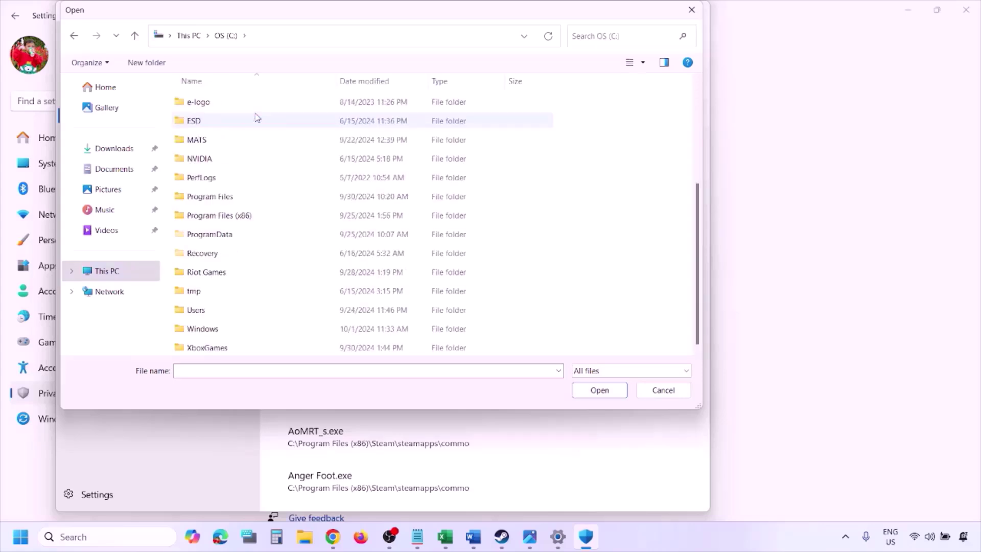
{"action": "double_click", "coordinate": [247, 215]}
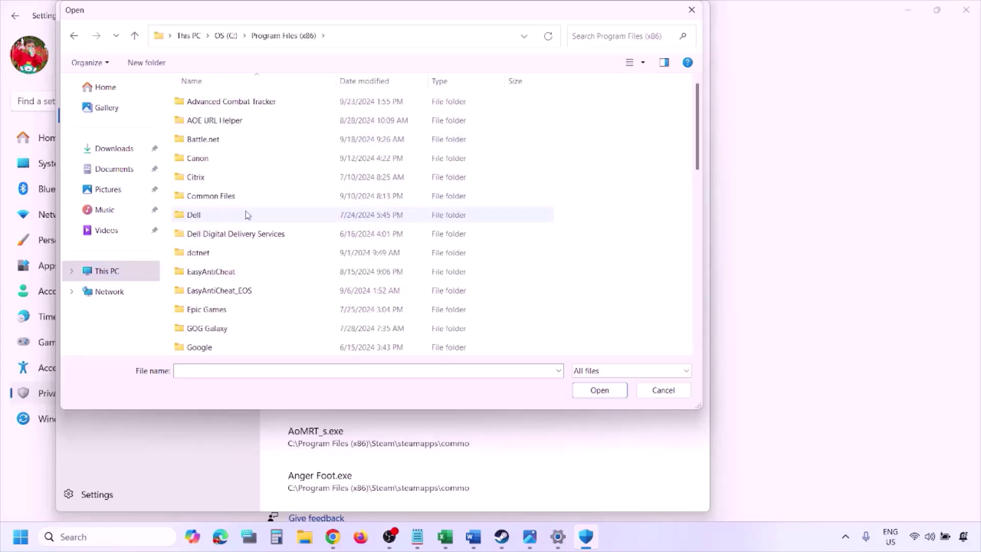
{"action": "scroll", "coordinate": [247, 215], "scroll_direction": "down", "scroll_amount": 8}
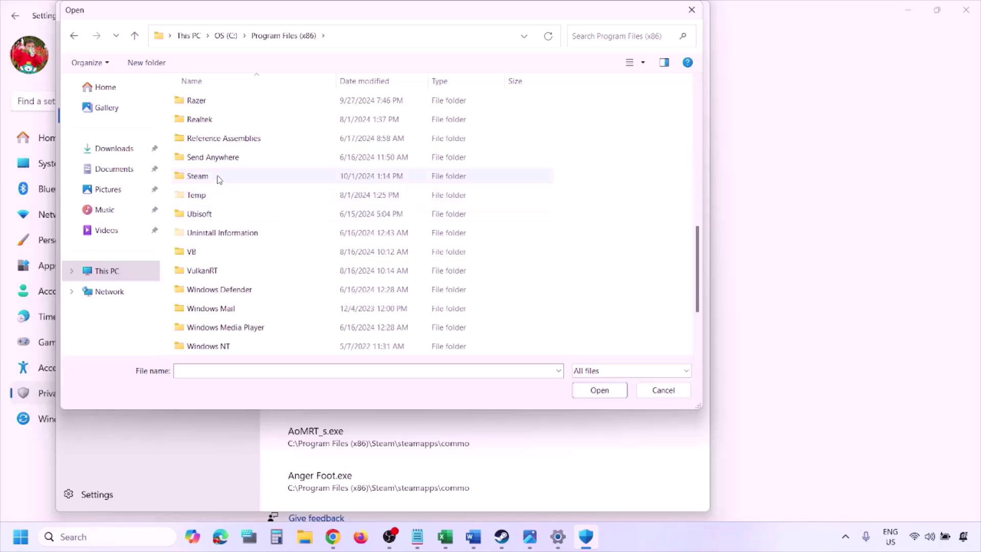
{"action": "double_click", "coordinate": [219, 177]}
{"action": "scroll", "coordinate": [225, 225], "scroll_direction": "down", "scroll_amount": 4}
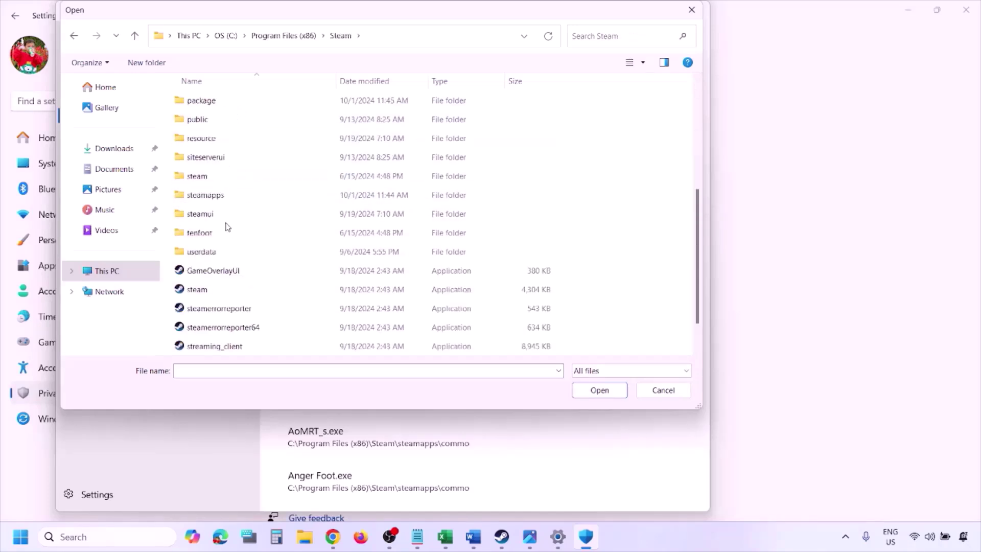
{"action": "double_click", "coordinate": [223, 198]}
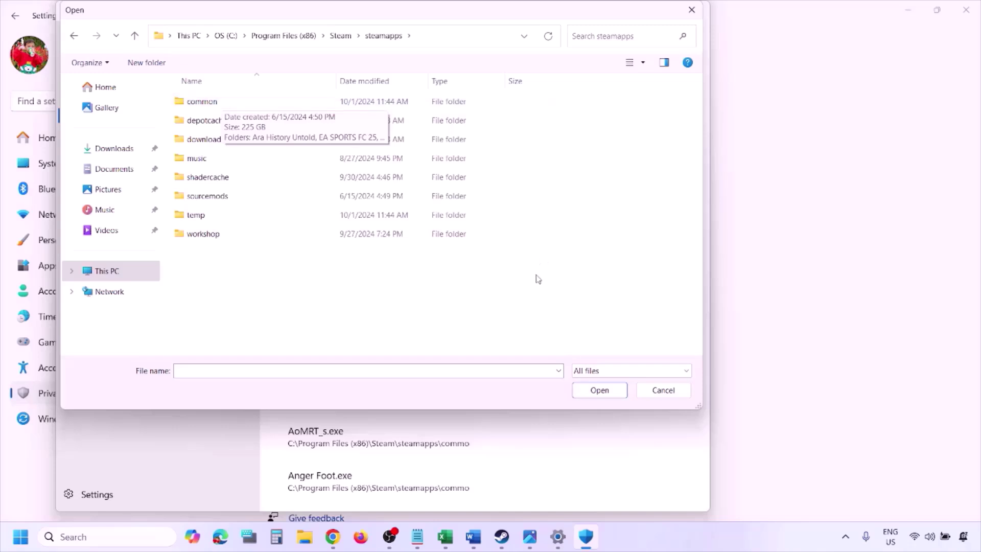
{"action": "left_click", "coordinate": [660, 395]}
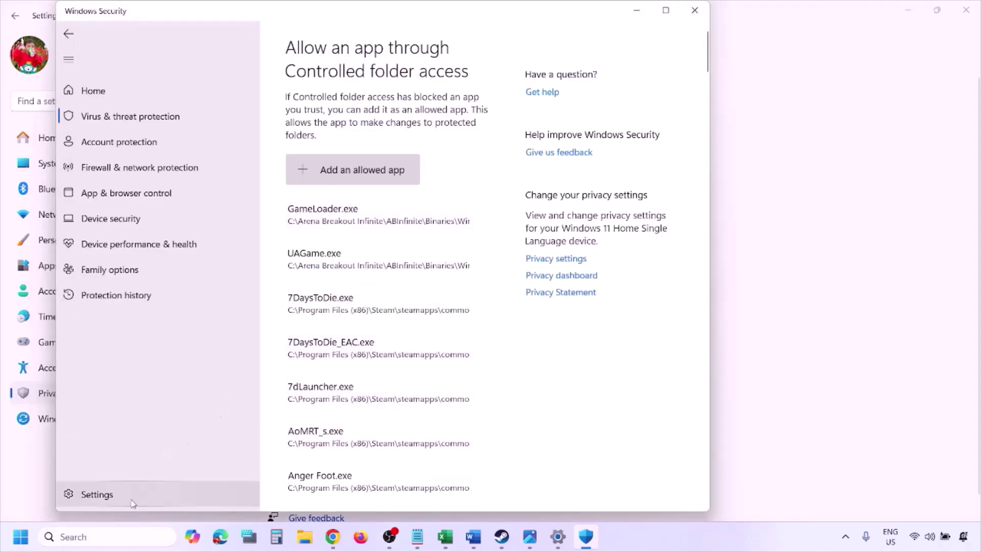
Step: Open Control Panel's System and Security section and go to the apps allowed through Windows Defender Firewall
{"action": "left_click", "coordinate": [101, 537]}
{"action": "type", "text": "ontrol"}
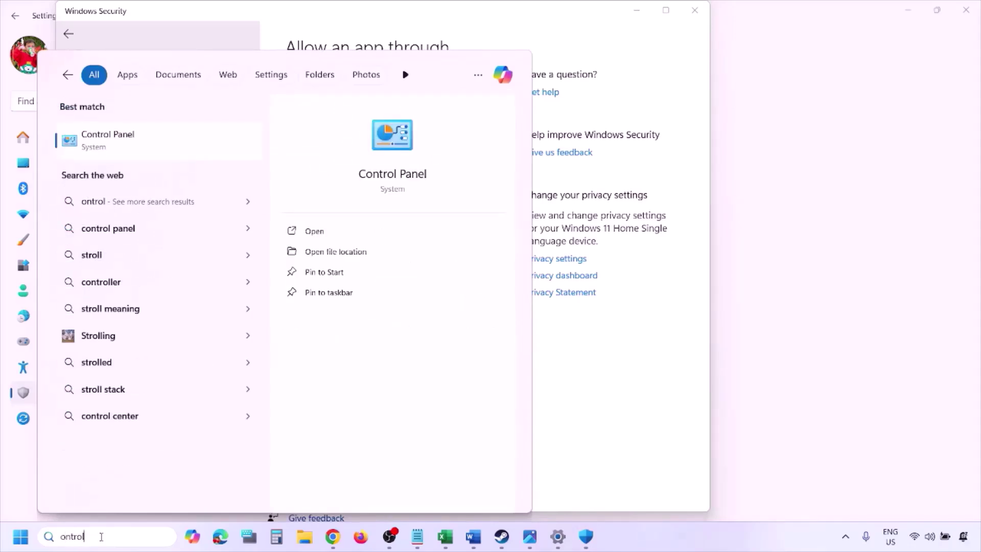
{"action": "key", "text": "Return"}
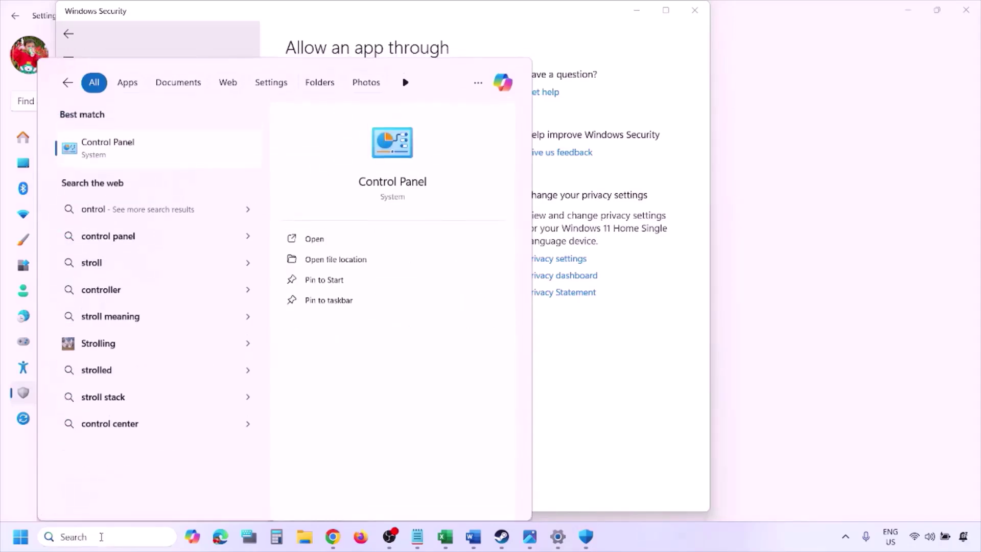
{"action": "left_click", "coordinate": [338, 103]}
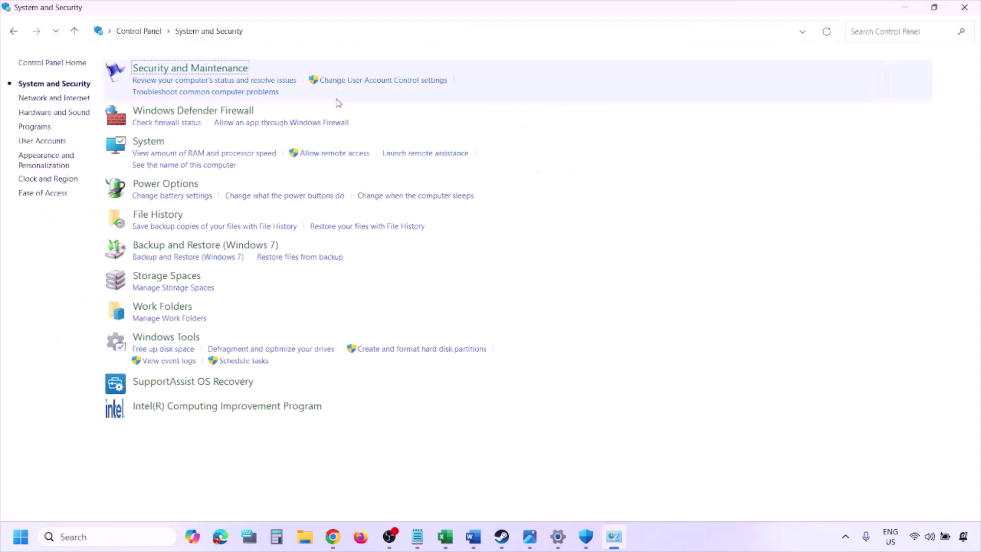
{"action": "left_click", "coordinate": [265, 112]}
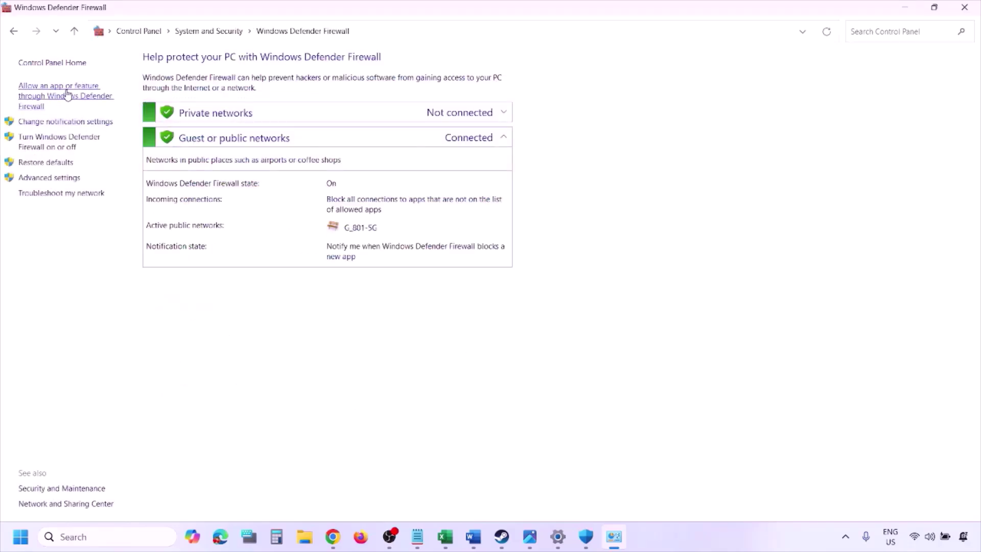
{"action": "left_click", "coordinate": [67, 94]}
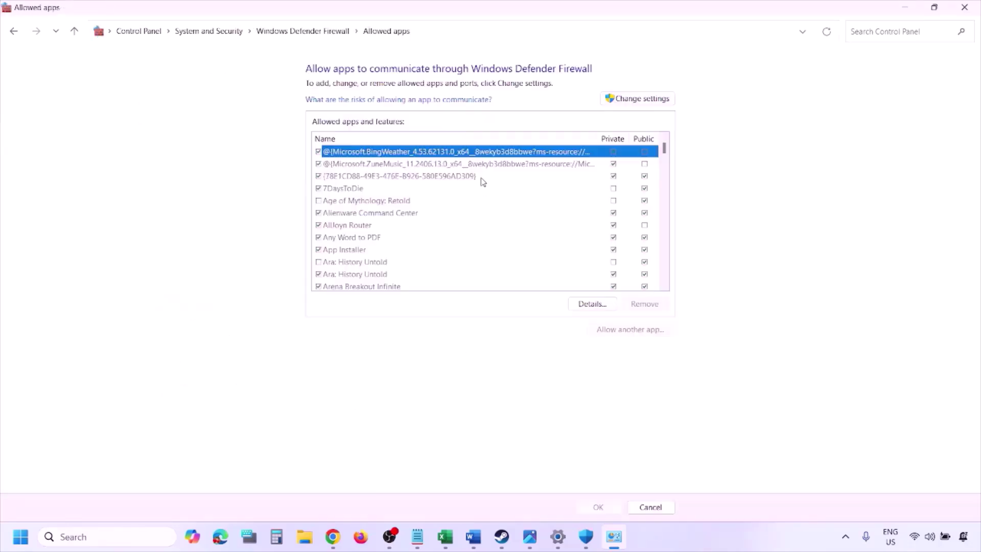
Step: Unlock the firewall's allowed apps, show browsing This PC for another app, cancel the addition and close Control Panel
{"action": "left_click", "coordinate": [660, 98]}
{"action": "left_click", "coordinate": [629, 329]}
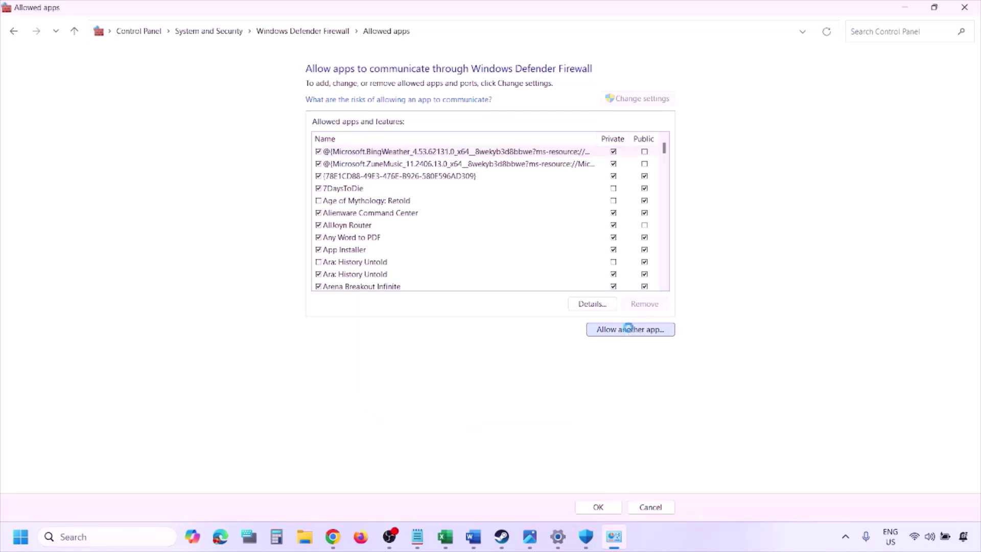
{"action": "left_click", "coordinate": [579, 329]}
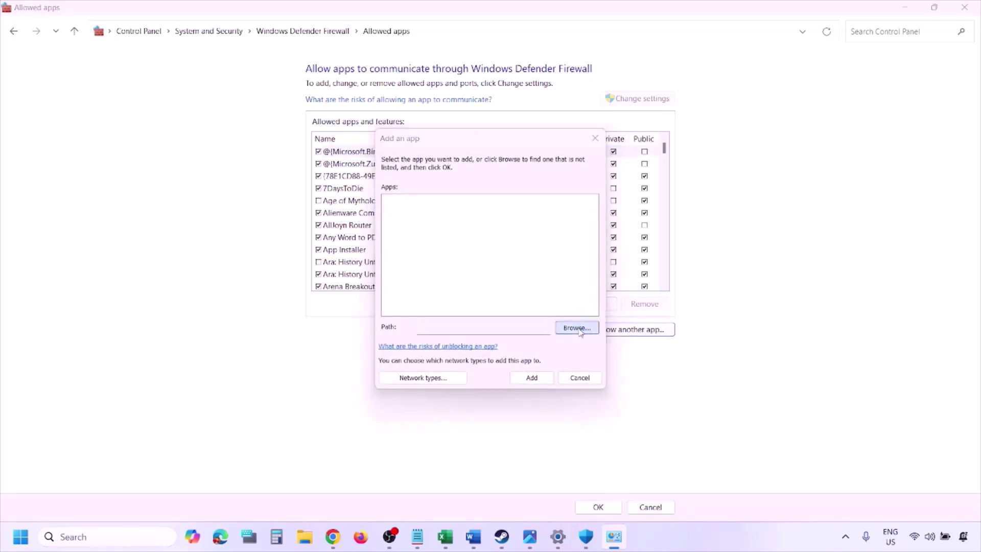
{"action": "left_click", "coordinate": [450, 338]}
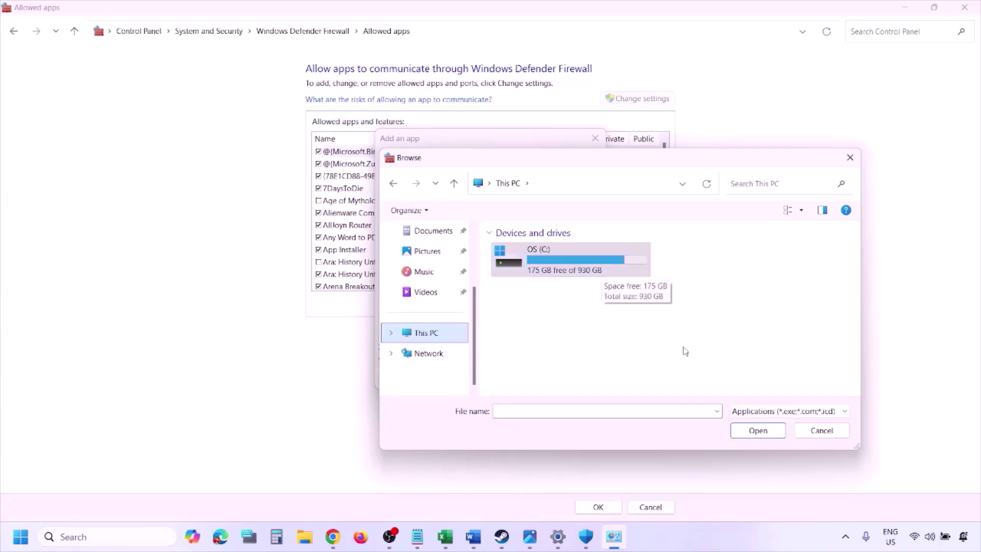
{"action": "left_click", "coordinate": [822, 431]}
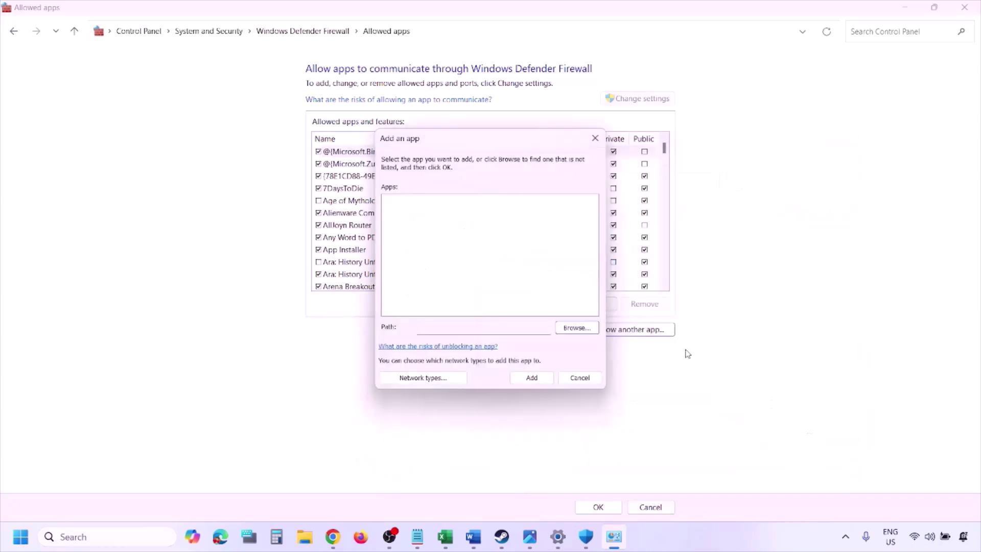
{"action": "left_click", "coordinate": [575, 383]}
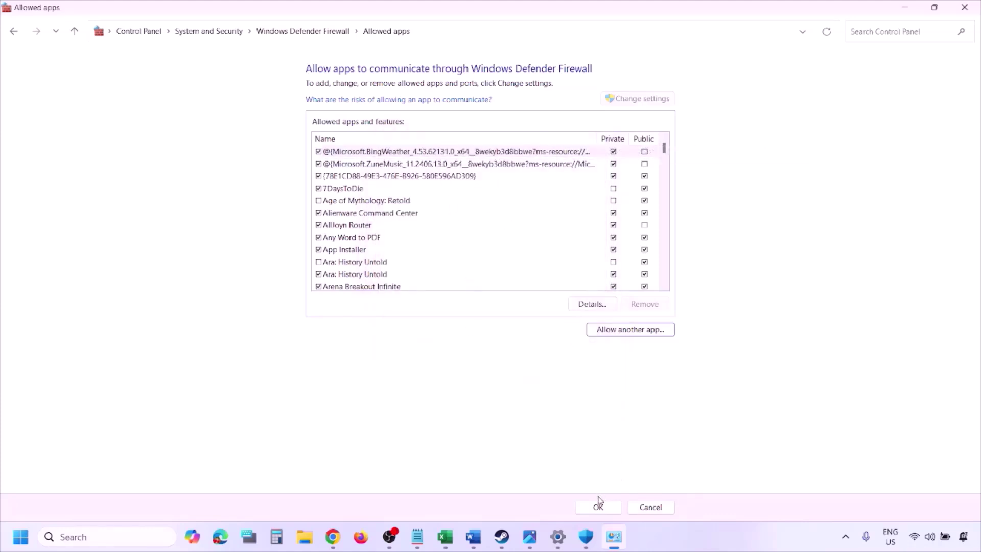
{"action": "left_click", "coordinate": [973, 6]}
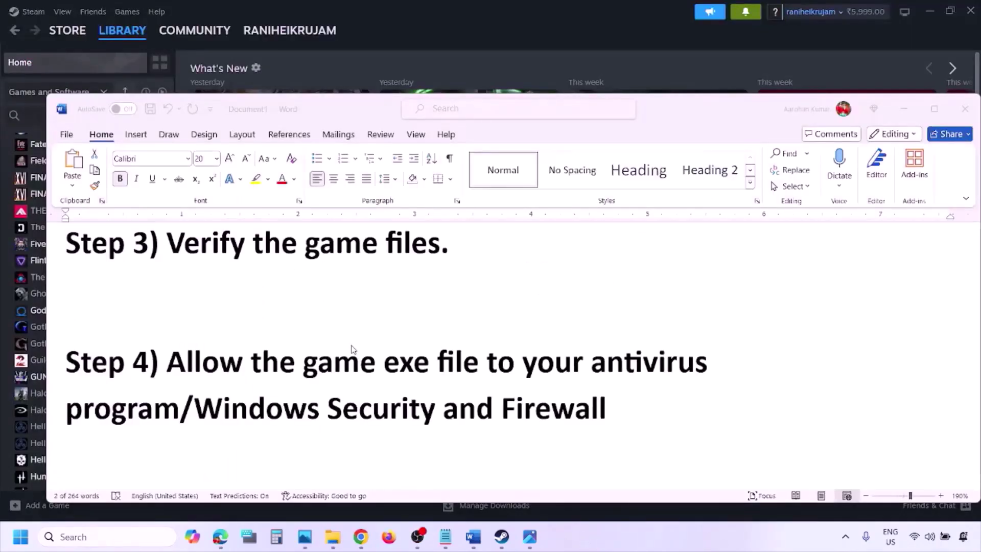
Step: Go to Step 5 on a clean graphics driver installation in the Word document and highlight the NVIDIA and AMD links
{"action": "scroll", "coordinate": [352, 349], "scroll_direction": "down", "scroll_amount": 3}
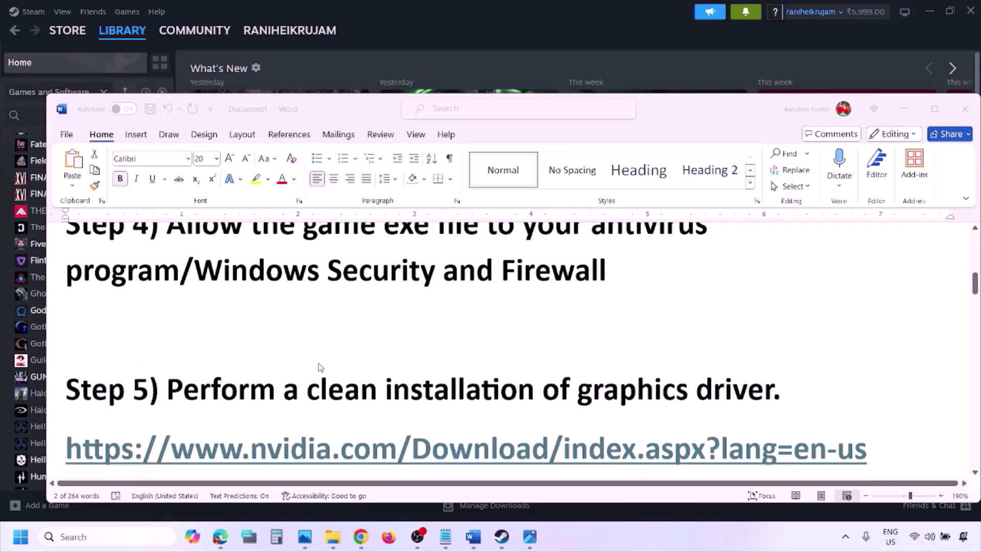
{"action": "double_click", "coordinate": [243, 333]}
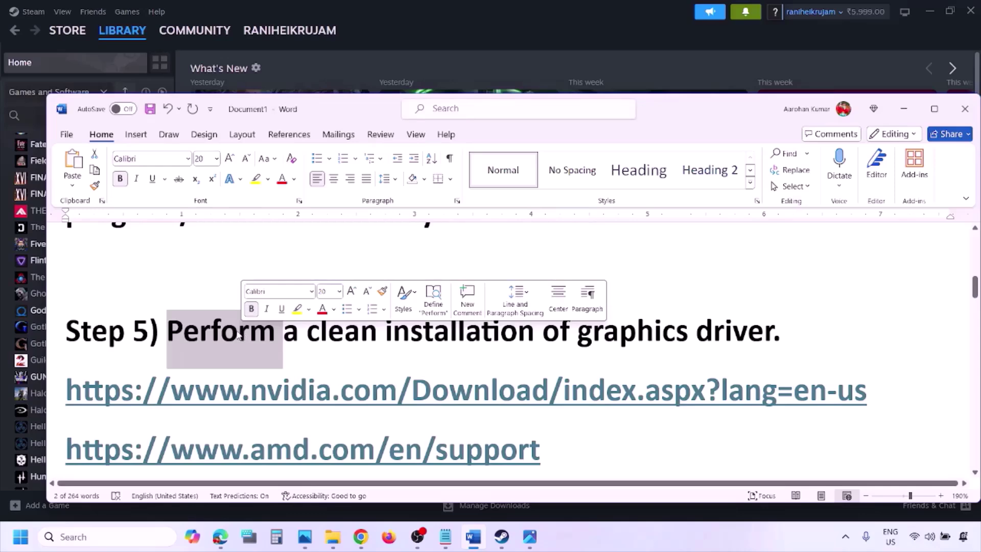
{"action": "left_click_drag", "start_coordinate": [217, 400], "coordinate": [353, 399]}
{"action": "scroll", "coordinate": [352, 388], "scroll_direction": "down", "scroll_amount": 1}
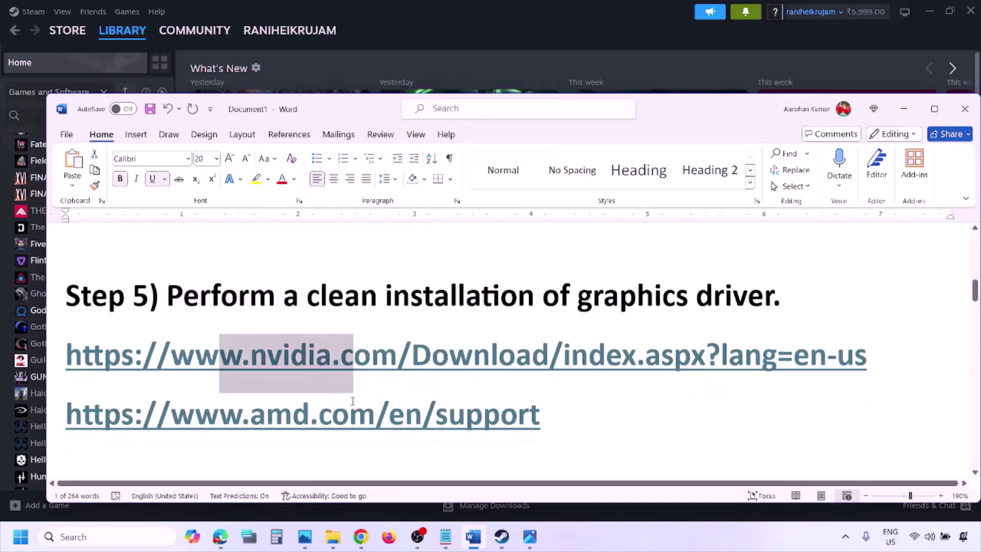
{"action": "left_click_drag", "start_coordinate": [219, 408], "coordinate": [518, 409]}
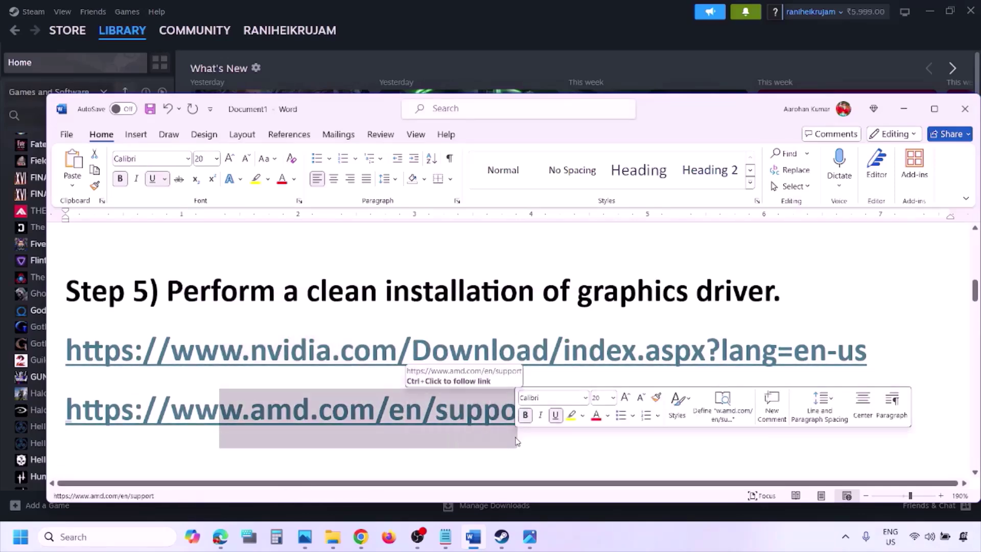
Step: On NVIDIA's driver download page, choose Windows 11 for the GeForce RTX 3050 Laptop GPU and search for its drivers
{"action": "left_click", "coordinate": [645, 529]}
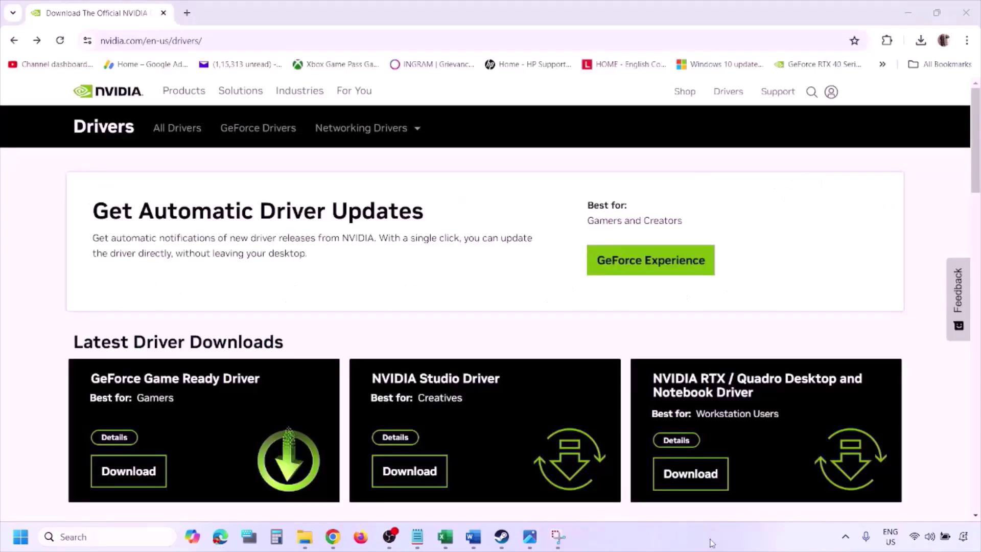
{"action": "scroll", "coordinate": [230, 312], "scroll_direction": "down", "scroll_amount": 8}
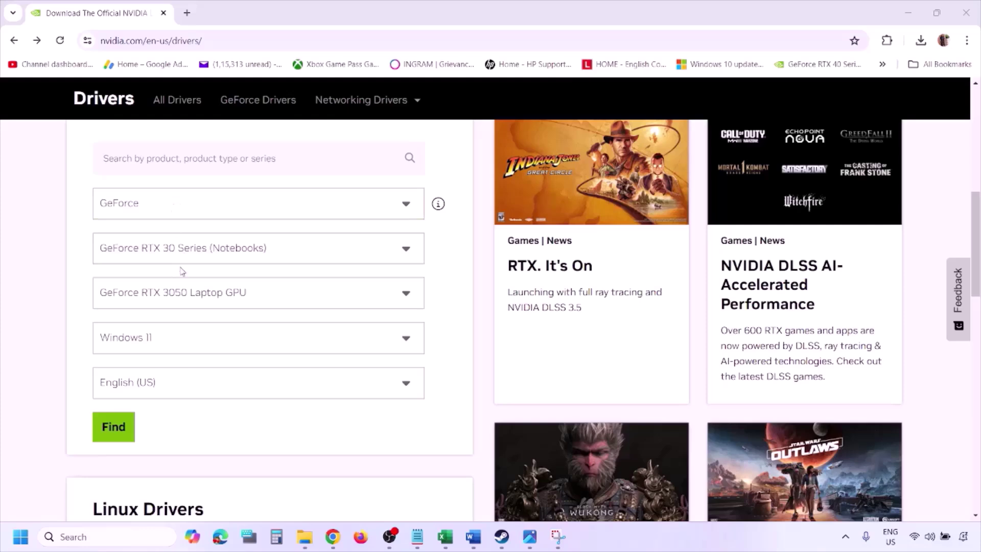
{"action": "left_click", "coordinate": [163, 341]}
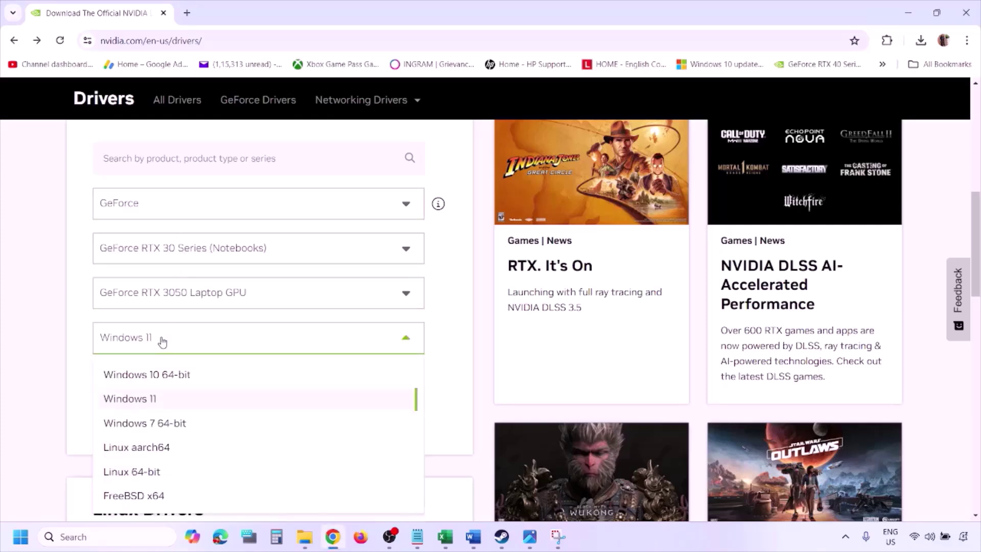
{"action": "left_click", "coordinate": [143, 400]}
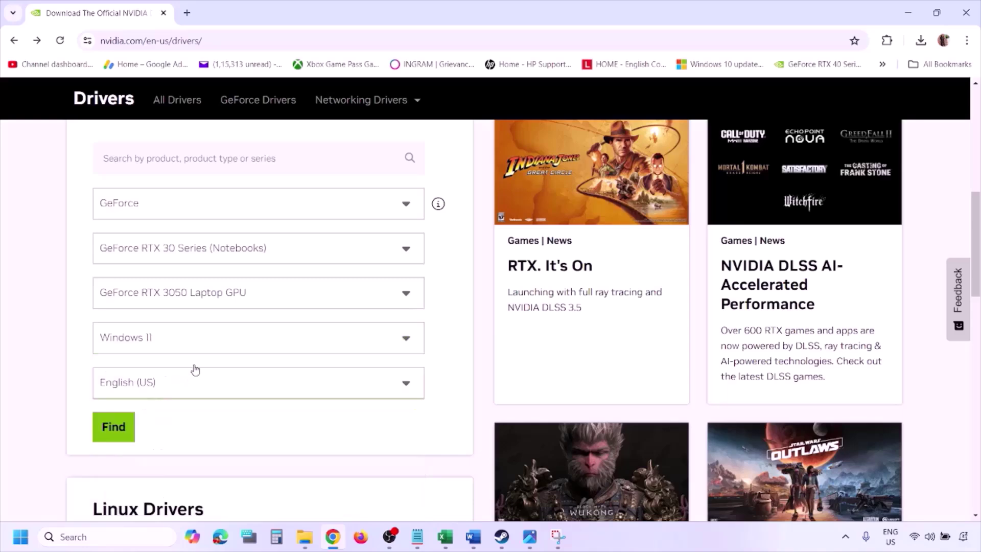
{"action": "left_click", "coordinate": [113, 427]}
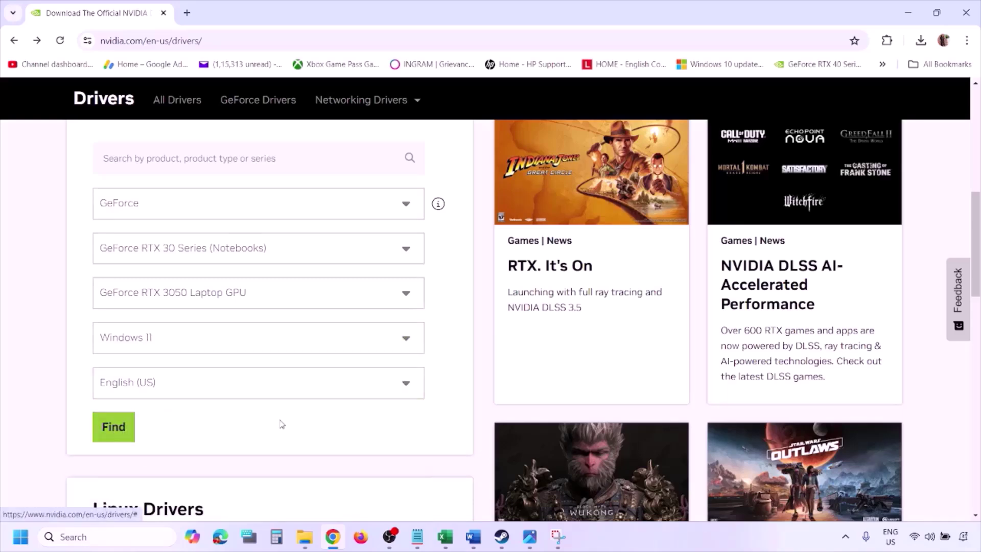
Step: Go through the screenshots 1.png to 5.png of the NVIDIA driver download, custom installation and clean installation option in Photos
{"action": "left_click", "coordinate": [531, 542]}
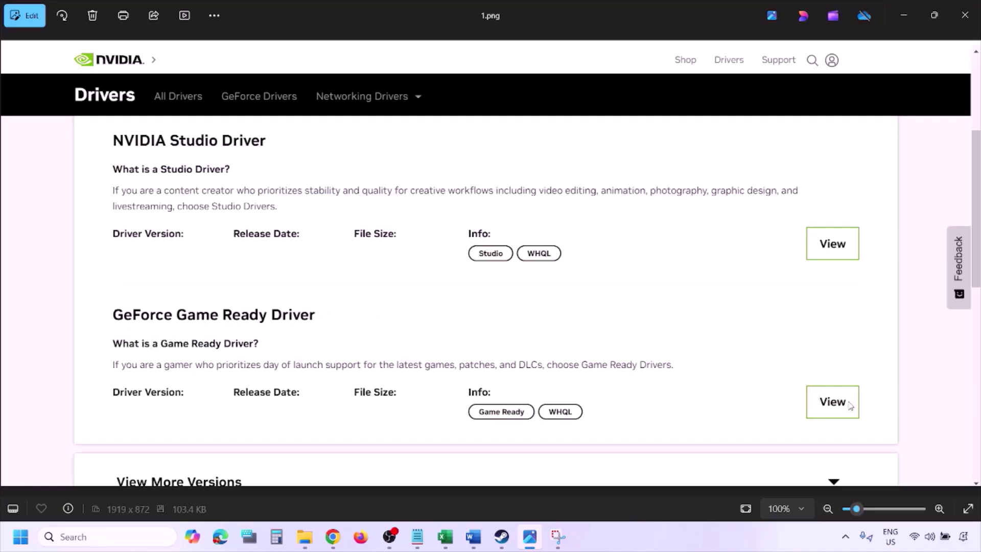
{"action": "key", "text": "Right"}
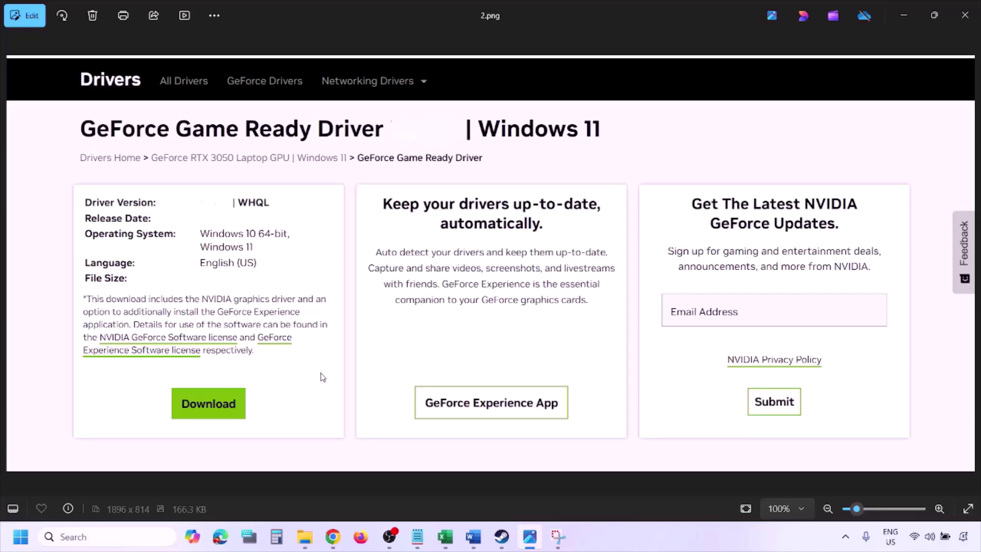
{"action": "key", "text": "Right"}
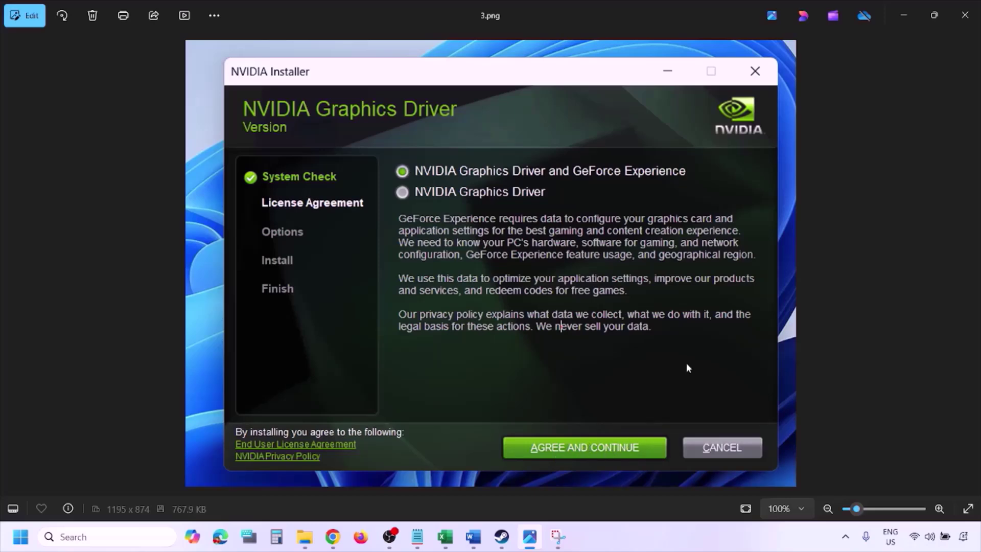
{"action": "key", "text": "Right"}
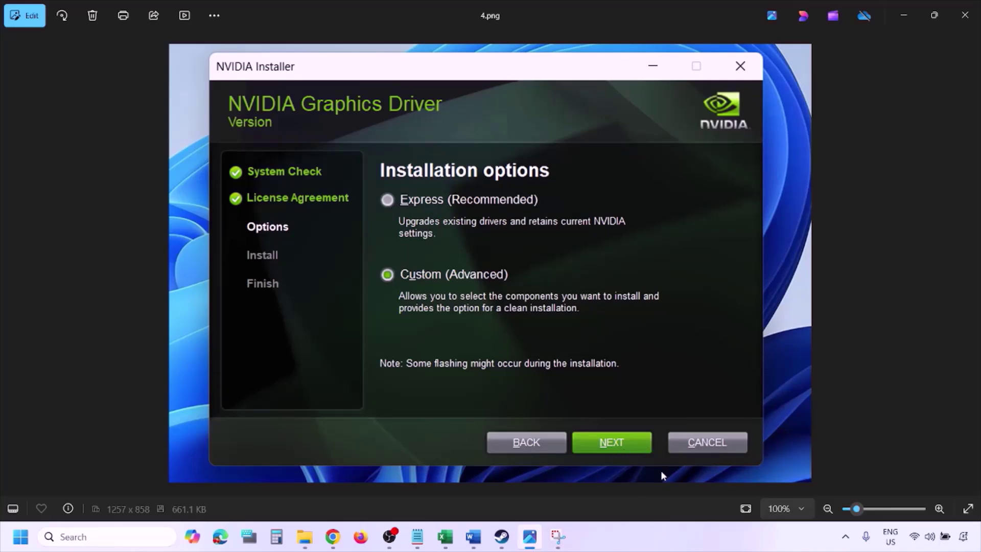
{"action": "key", "text": "Right"}
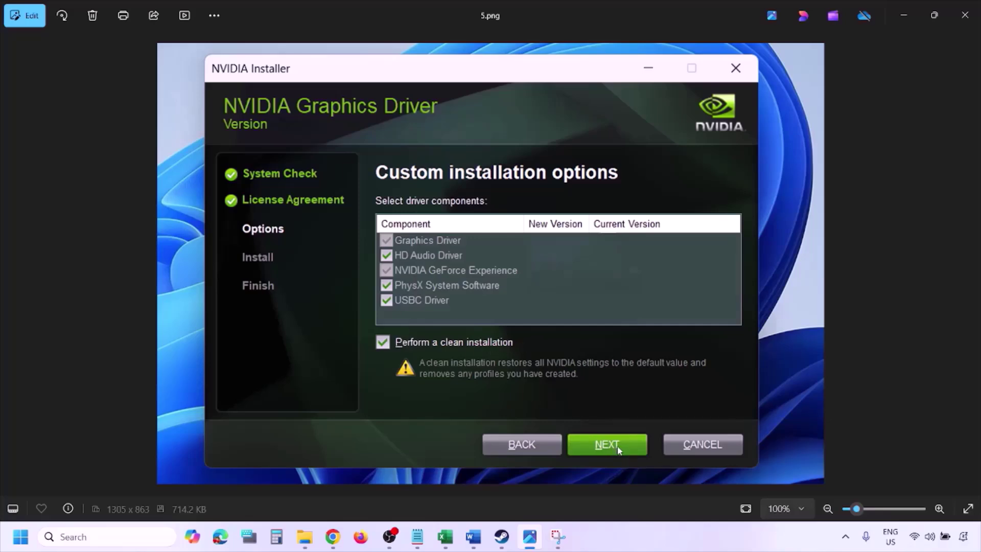
Step: Show the Restart option among the computer's power options and close it without restarting
{"action": "left_click", "coordinate": [20, 537]}
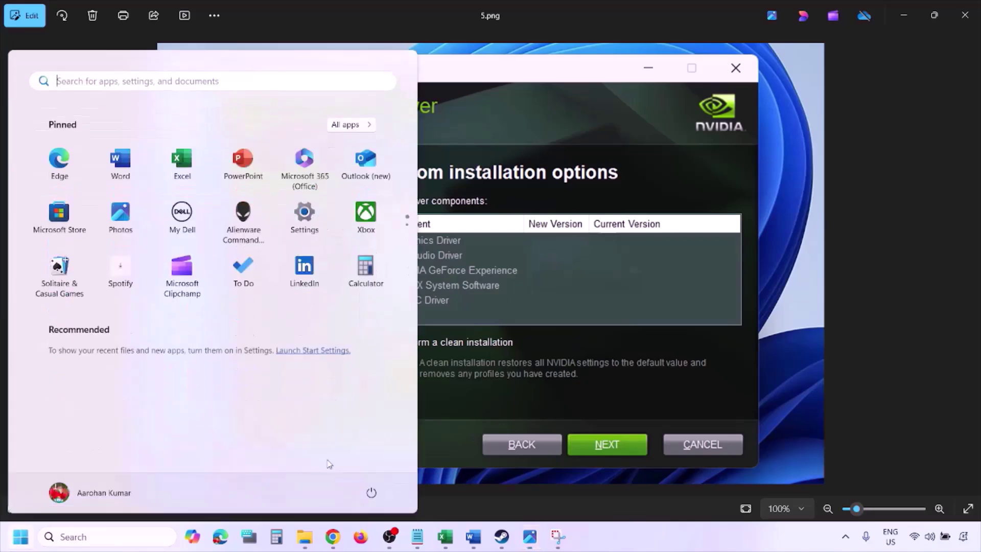
{"action": "left_click", "coordinate": [376, 498]}
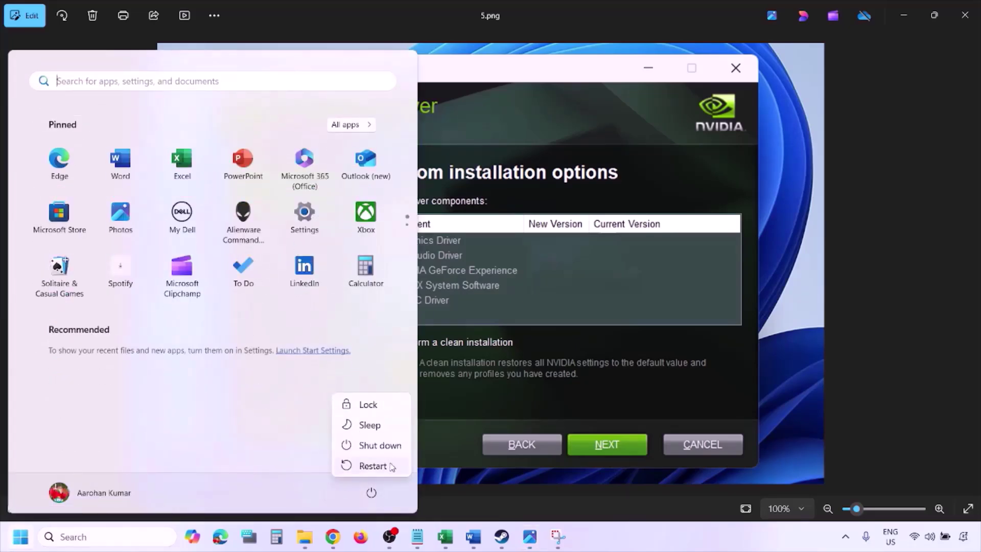
{"action": "key", "text": "Escape"}
{"action": "key", "text": "Escape"}
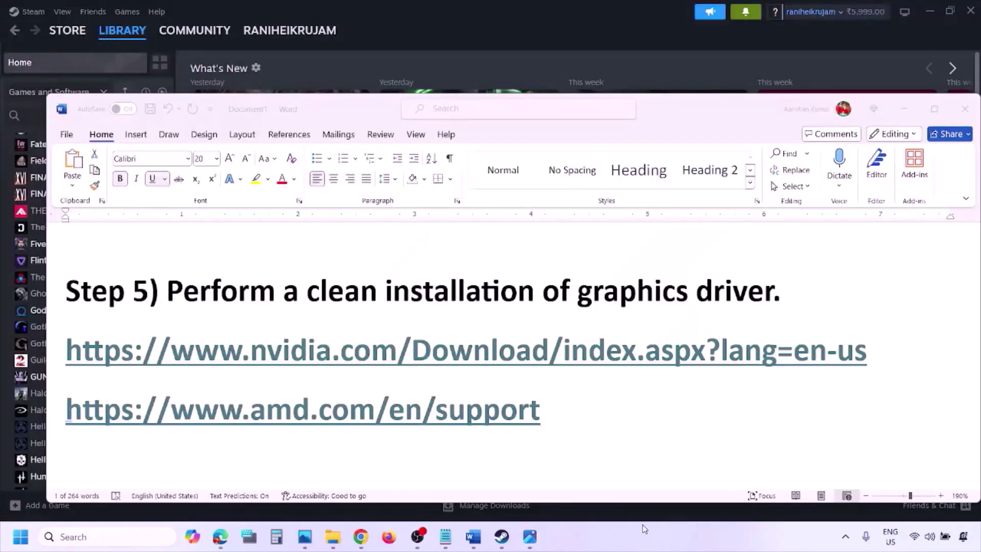
Step: In the Word document, select the AMD support link under Step 5, show the computer's power options, and delete the link
{"action": "triple_click", "coordinate": [558, 412]}
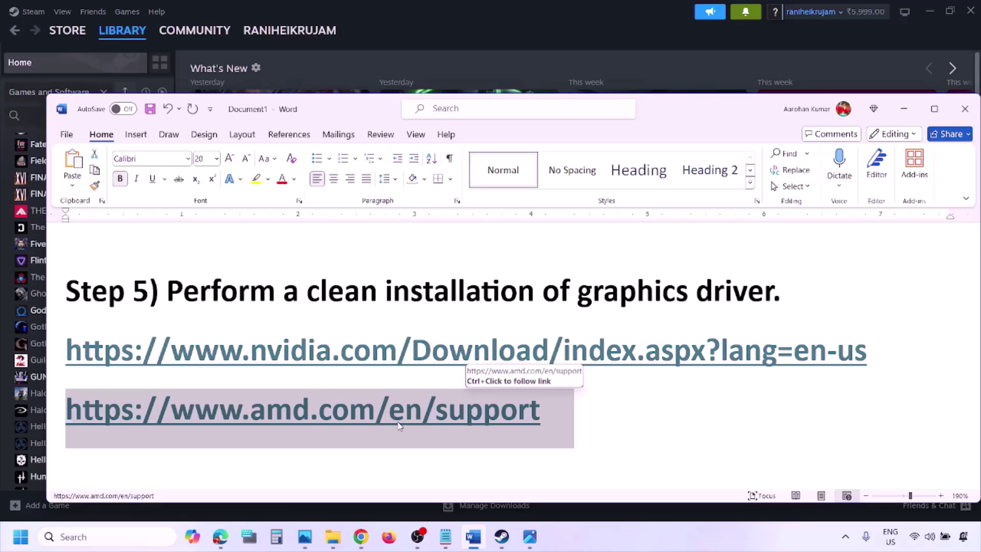
{"action": "key", "text": "super"}
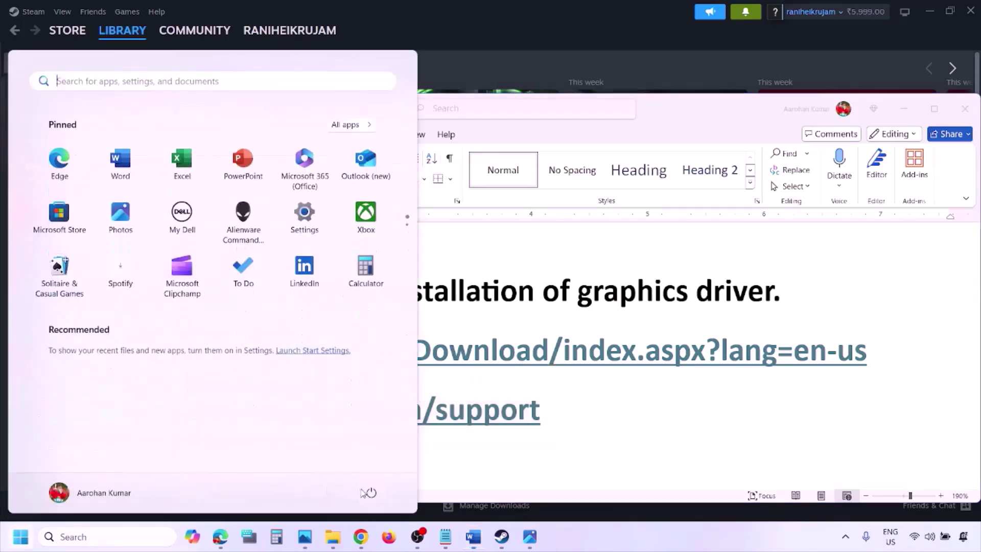
{"action": "left_click", "coordinate": [366, 492]}
{"action": "left_click", "coordinate": [620, 540]}
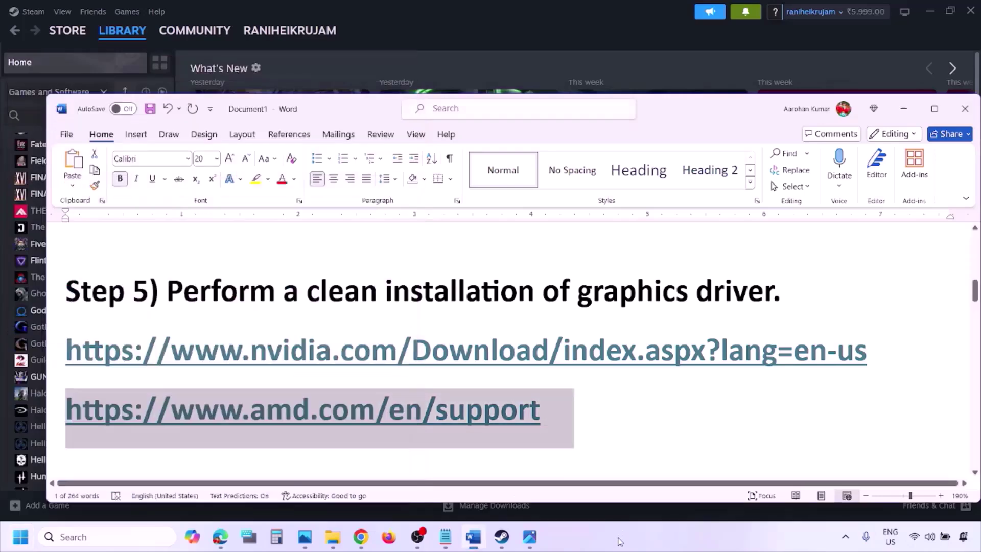
{"action": "key", "text": "Delete"}
{"action": "scroll", "coordinate": [460, 351], "scroll_direction": "down", "scroll_amount": 4}
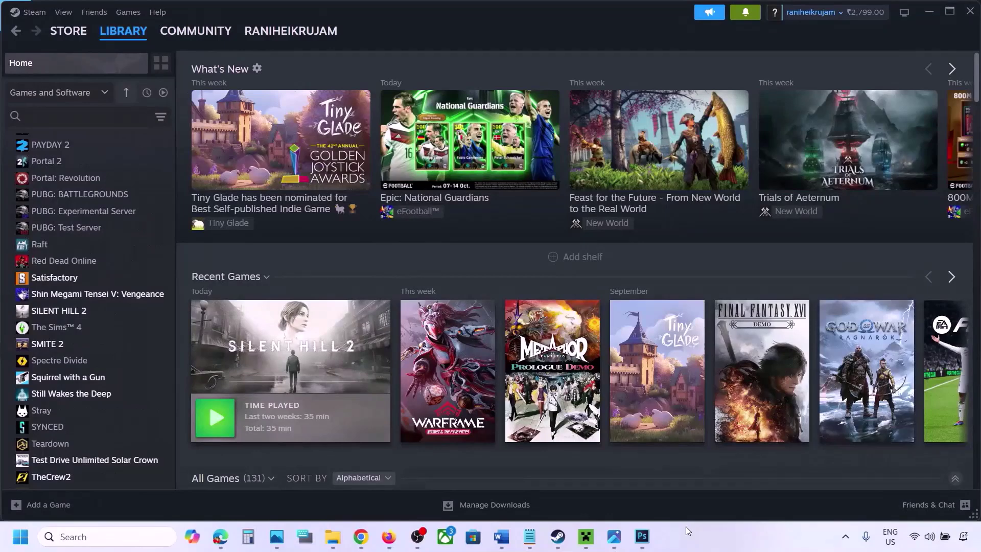
Step: Search Windows for "graphics" and open Graphics settings
{"action": "left_click", "coordinate": [77, 536]}
{"action": "type", "text": "graphi"}
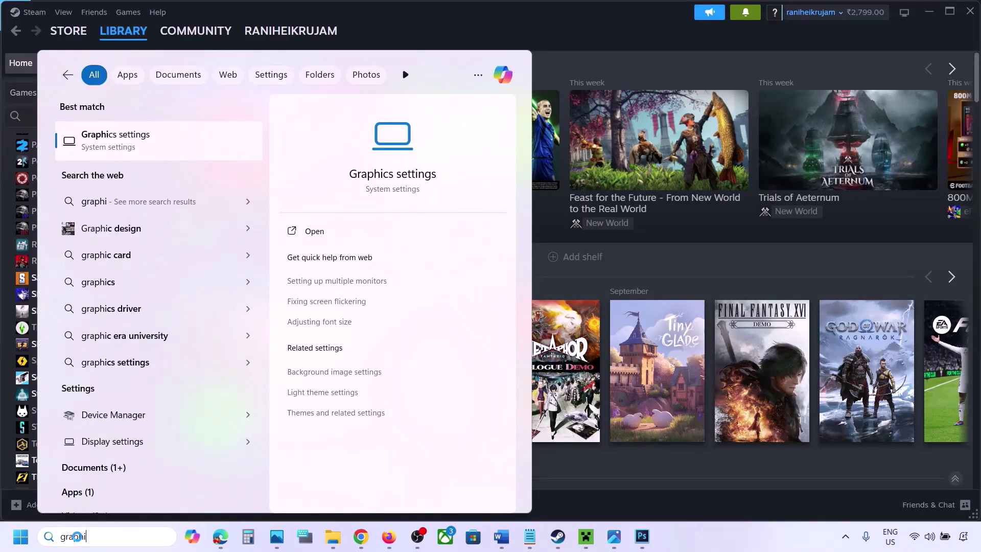
{"action": "type", "text": "cs"}
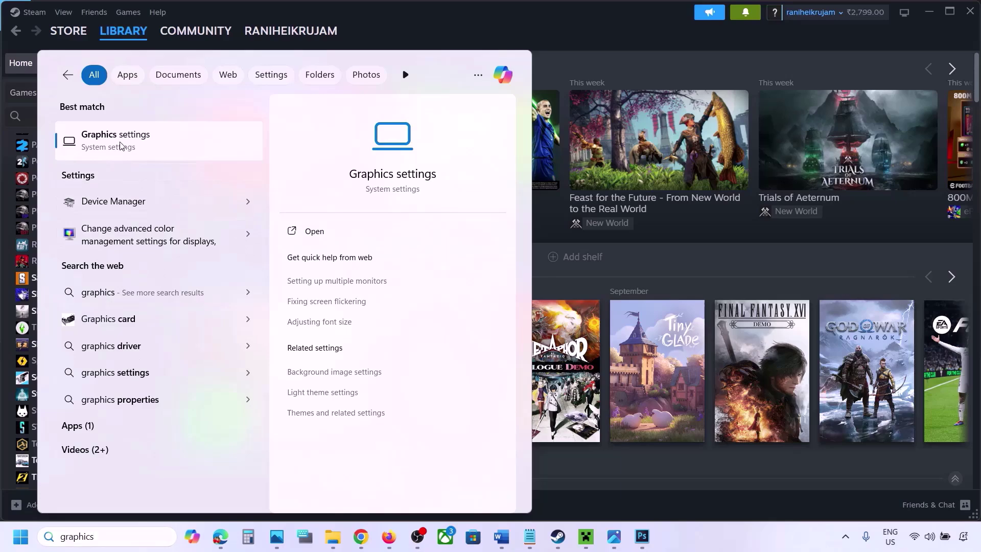
{"action": "left_click", "coordinate": [121, 146]}
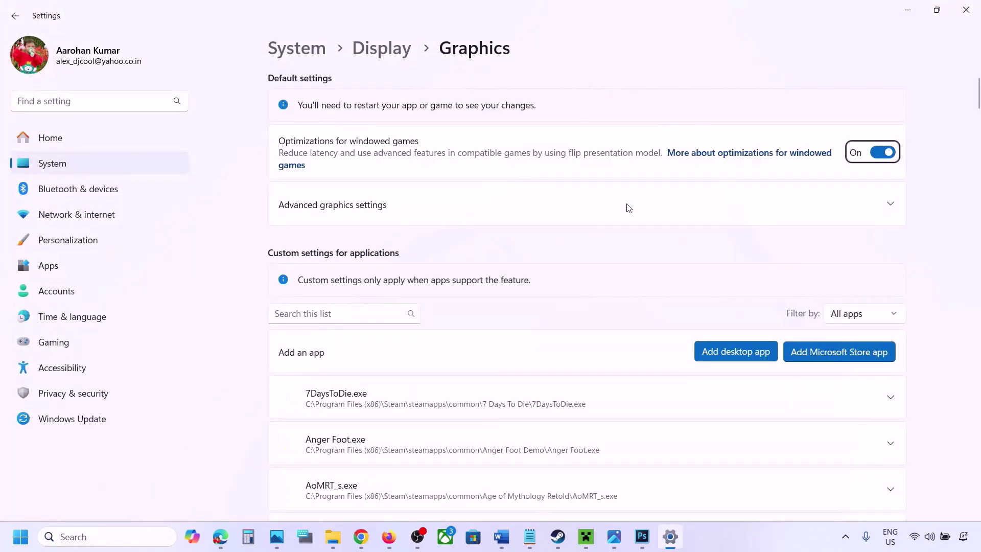
Step: Browse for a desktop app to add in Steam's steamapps\common folder and cancel without adding one
{"action": "left_click", "coordinate": [742, 356]}
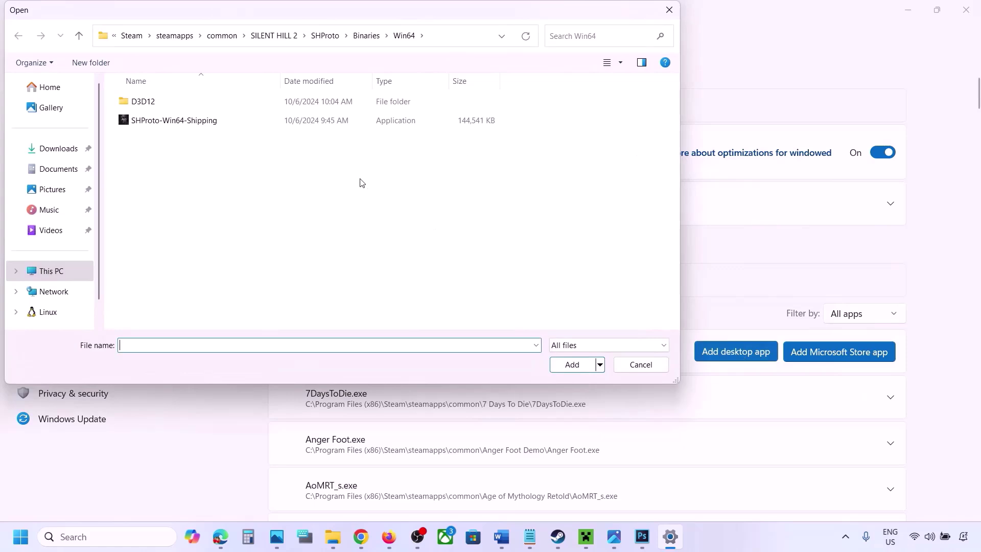
{"action": "left_click", "coordinate": [222, 36]}
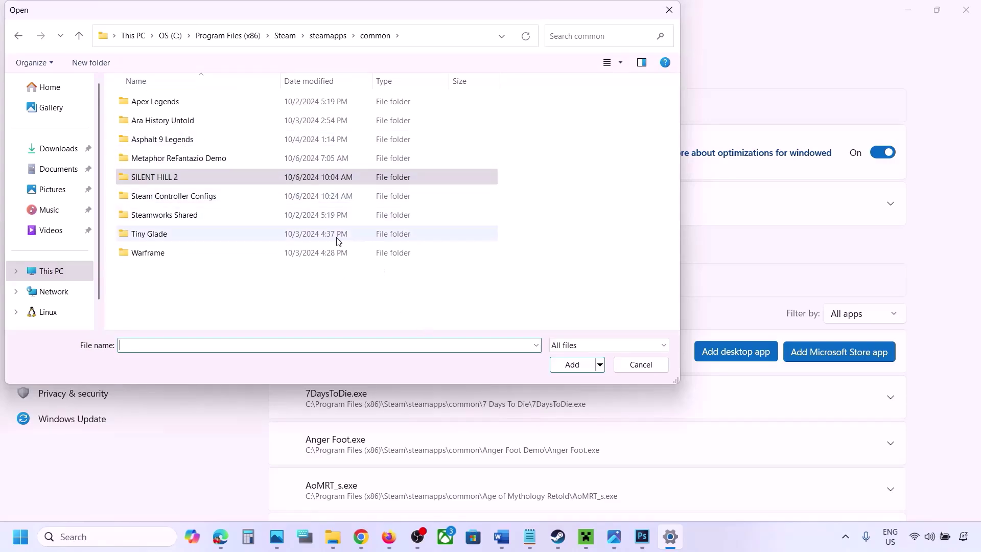
{"action": "left_click", "coordinate": [639, 365]}
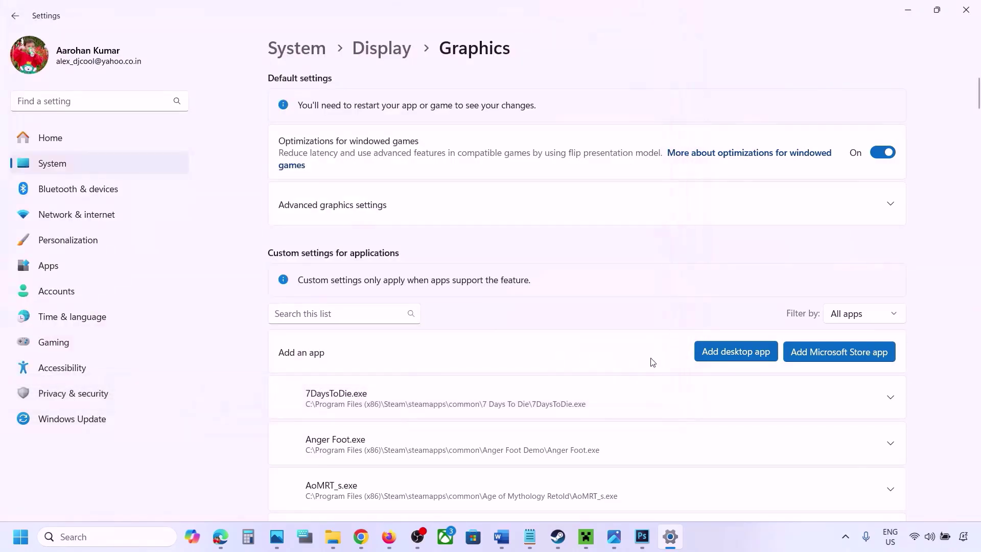
Step: Set the GPU preference of ChainedTogether-Win64-Shipping.exe to High Performance (NVIDIA GeForce RTX 3050 Laptop GPU)
{"action": "scroll", "coordinate": [615, 399], "scroll_direction": "down", "scroll_amount": 3}
{"action": "scroll", "coordinate": [615, 399], "scroll_direction": "down", "scroll_amount": 8}
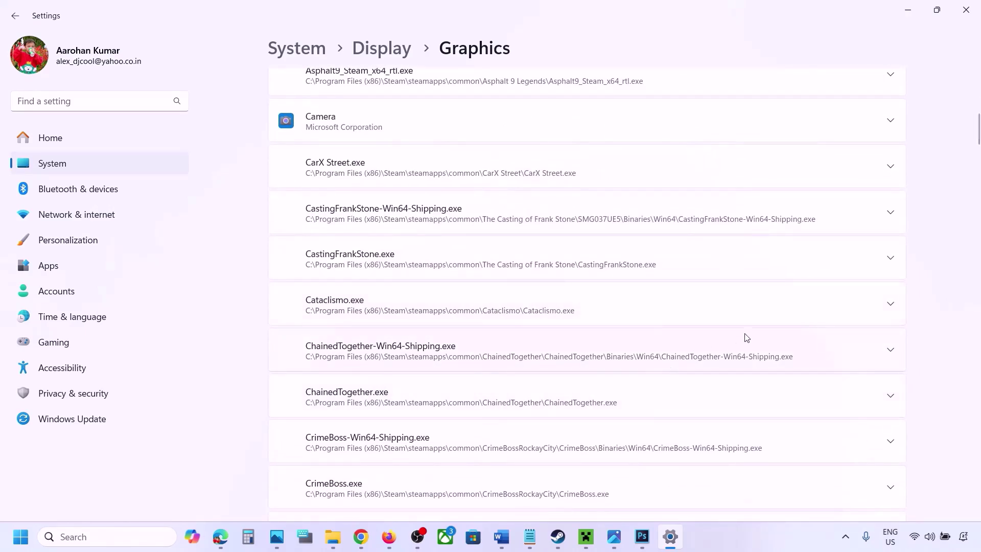
{"action": "left_click", "coordinate": [891, 352]}
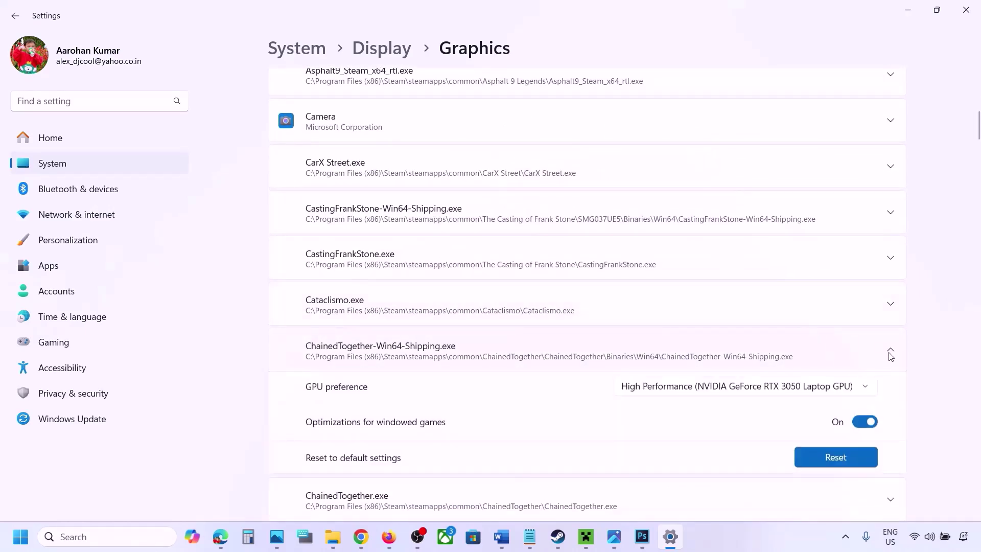
{"action": "left_click", "coordinate": [834, 392]}
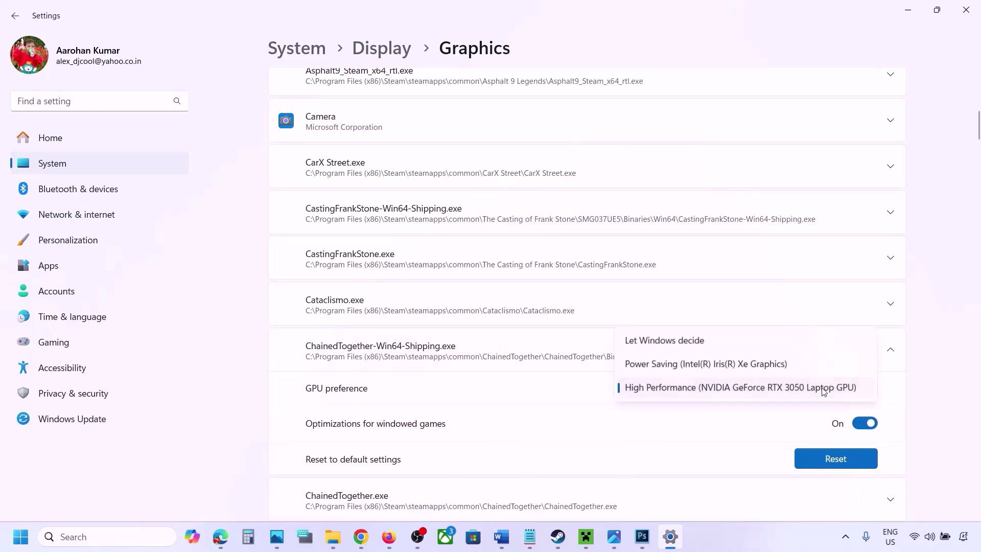
{"action": "left_click", "coordinate": [777, 391]}
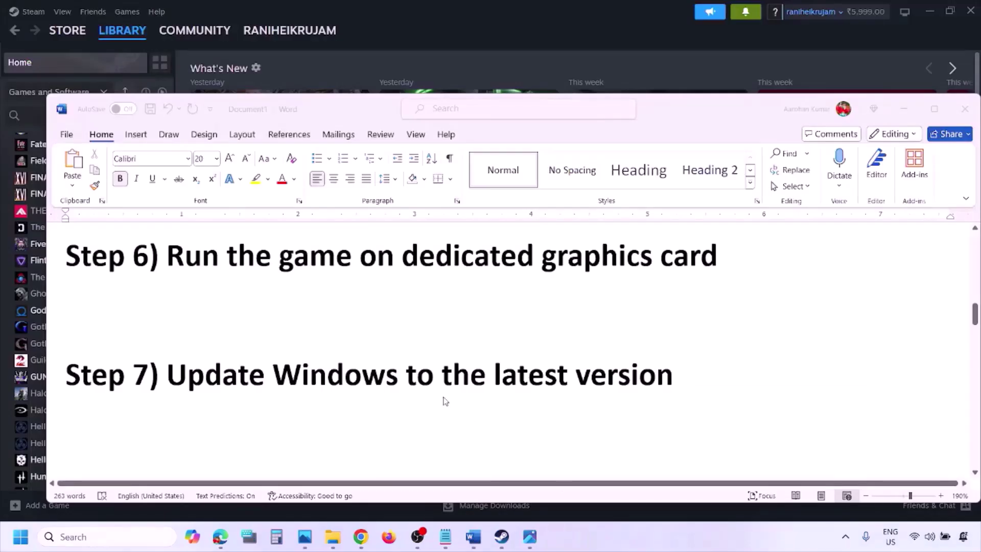
Step: Highlight Step 7 in the Word document, check for updates in Windows Update, and show the computer's power options
{"action": "left_click_drag", "start_coordinate": [174, 374], "coordinate": [661, 391]}
{"action": "key", "text": "super+i"}
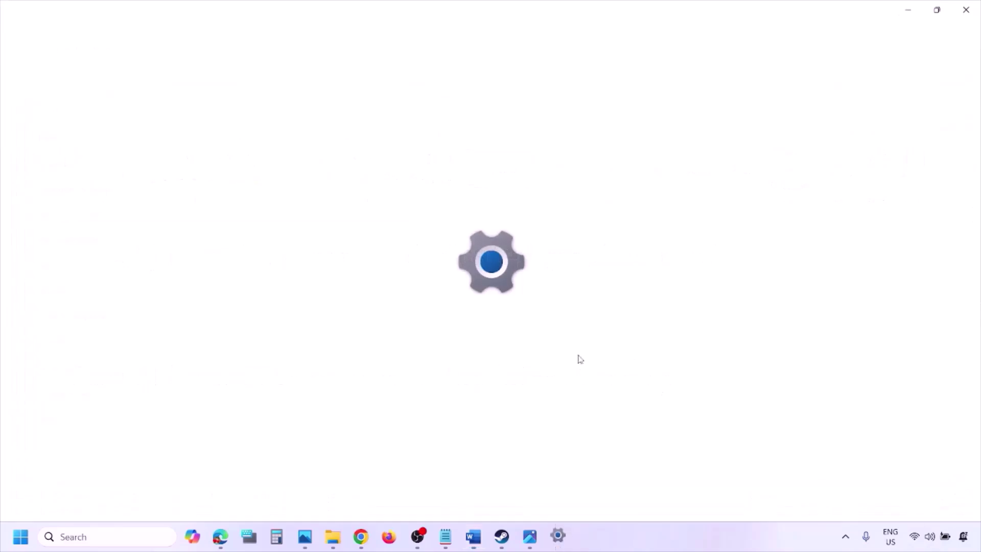
{"action": "left_click", "coordinate": [84, 423]}
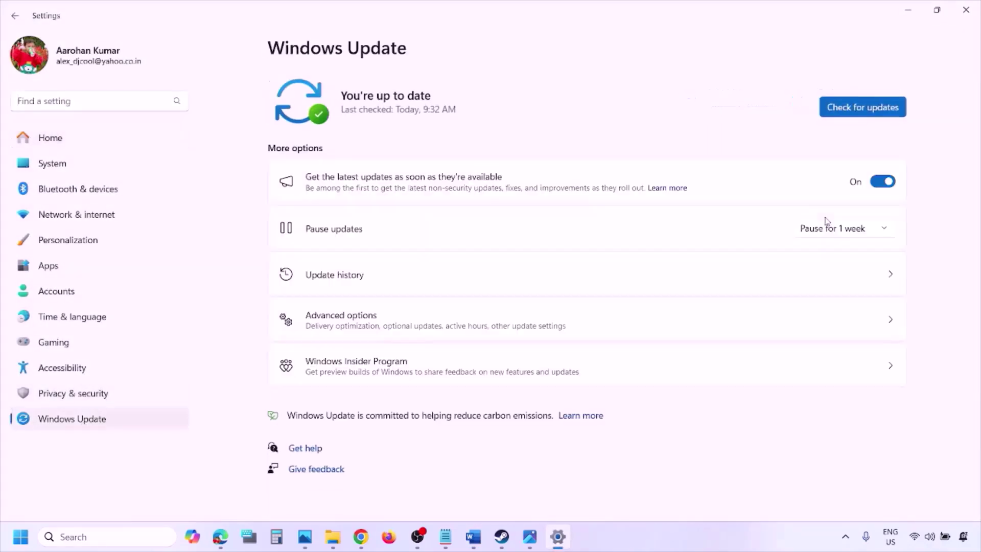
{"action": "left_click", "coordinate": [869, 110]}
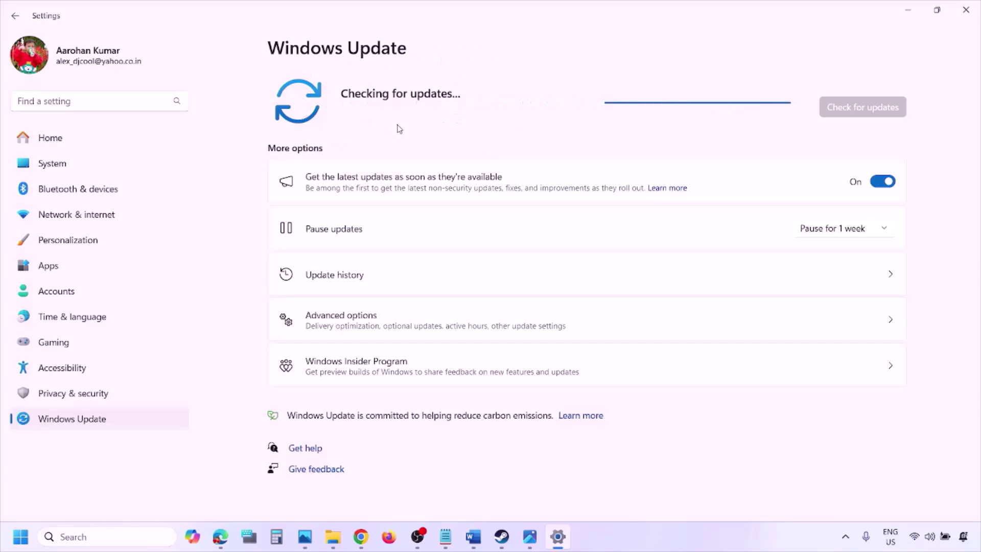
{"action": "left_click", "coordinate": [20, 537]}
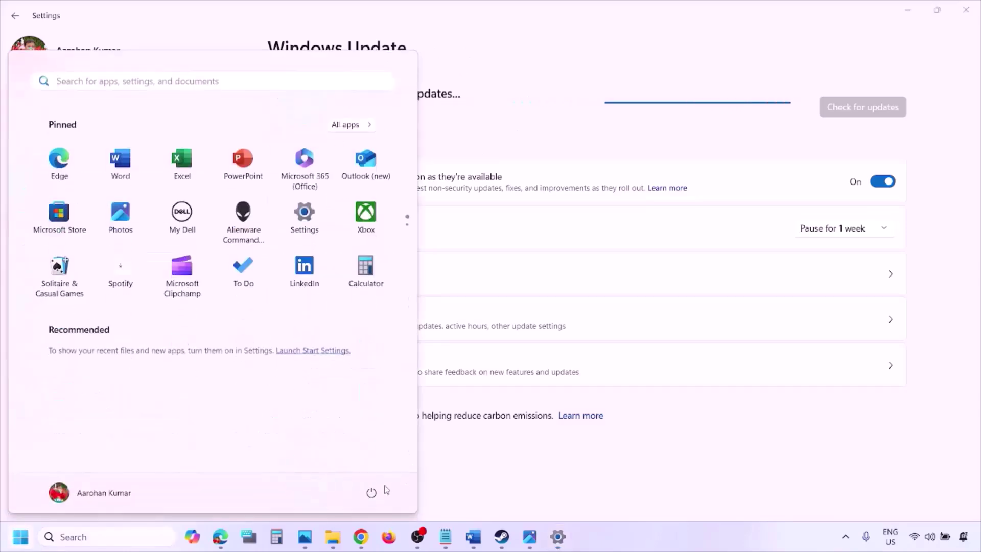
{"action": "left_click", "coordinate": [379, 492]}
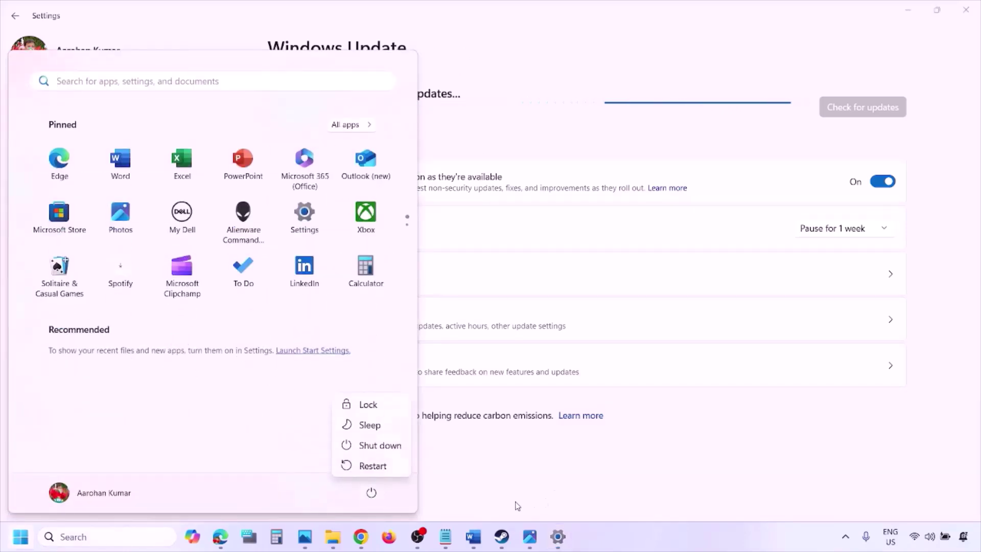
Step: Copy the Visual C++ download link from Step 8 of the Word document and open it in a new Chrome window
{"action": "left_click", "coordinate": [474, 543]}
{"action": "scroll", "coordinate": [431, 396], "scroll_direction": "down", "scroll_amount": 3}
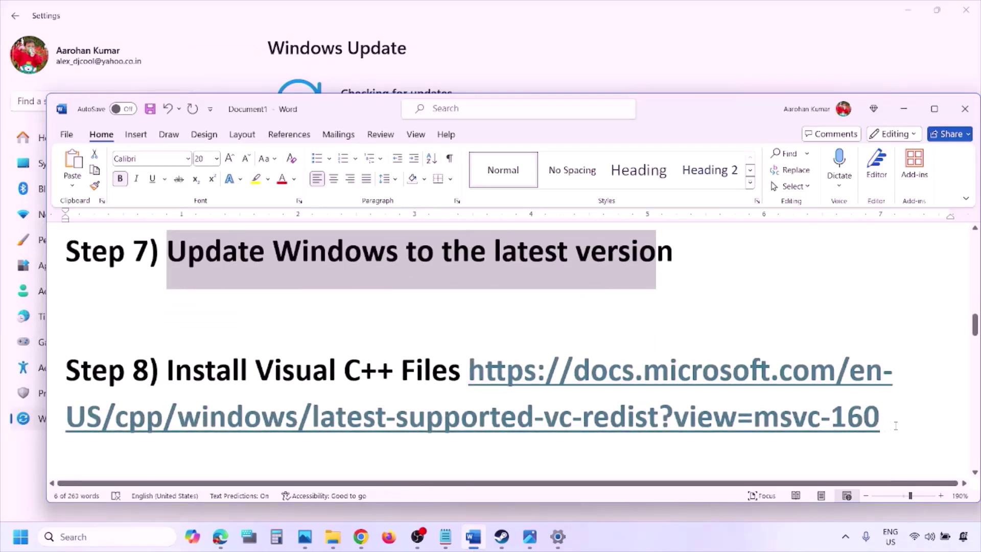
{"action": "left_click_drag", "start_coordinate": [895, 426], "coordinate": [537, 378]}
{"action": "key", "text": "ctrl+c"}
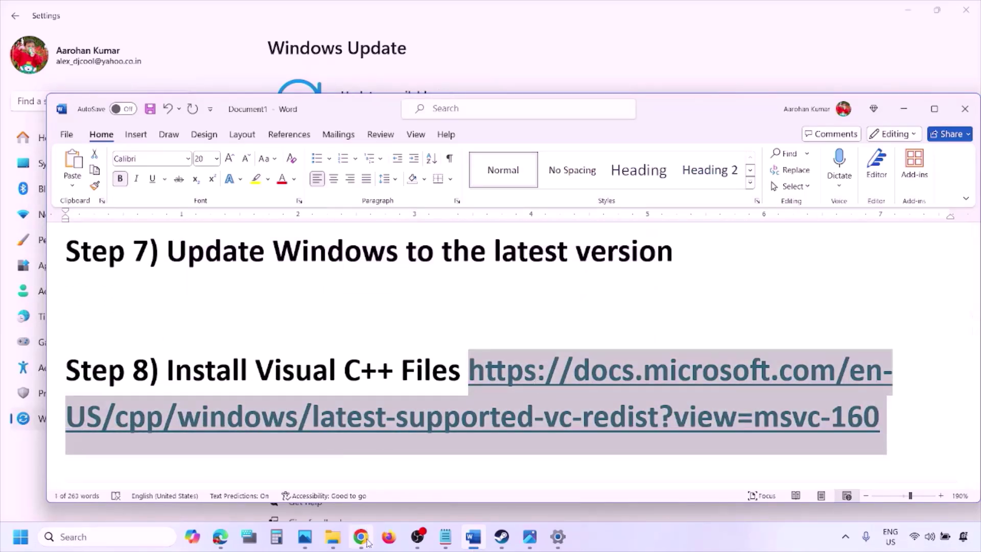
{"action": "right_click", "coordinate": [361, 536]}
{"action": "left_click", "coordinate": [320, 426]}
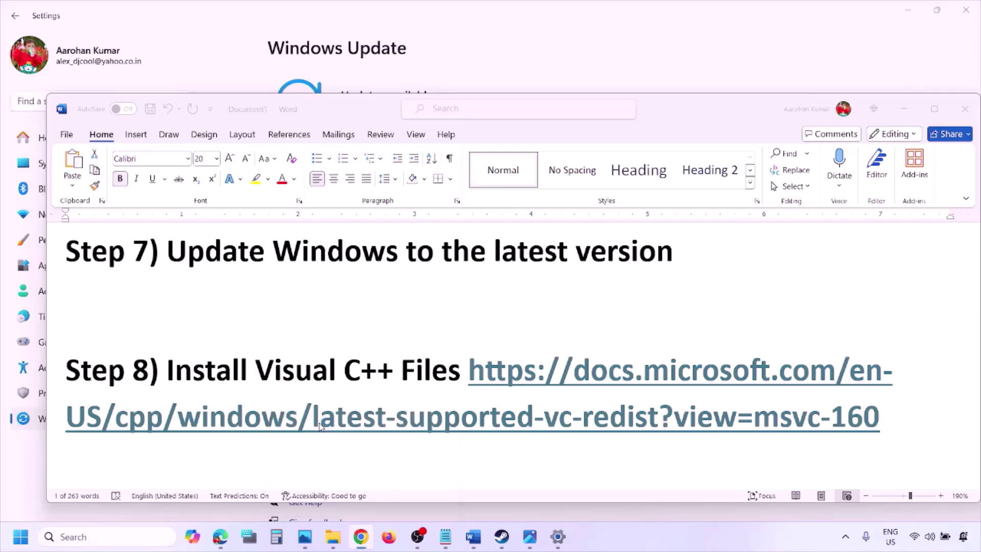
{"action": "key", "text": "ctrl+v"}
{"action": "key", "text": "Return"}
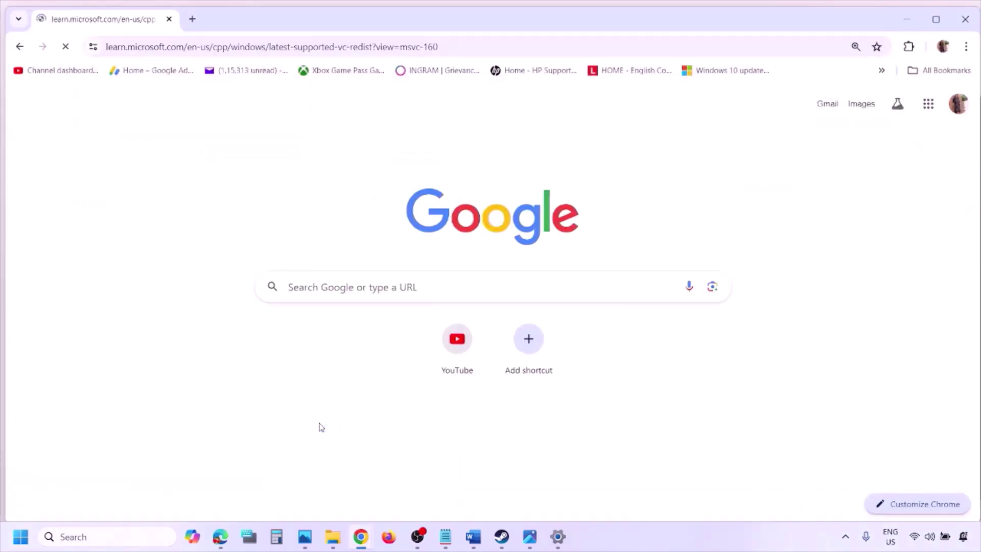
Step: Download the X86 package from the Latest Microsoft Visual C++ Redistributable Version table and run its setup with Repair
{"action": "scroll", "coordinate": [427, 302], "scroll_direction": "down", "scroll_amount": 4}
{"action": "scroll", "coordinate": [427, 301], "scroll_direction": "down", "scroll_amount": 5}
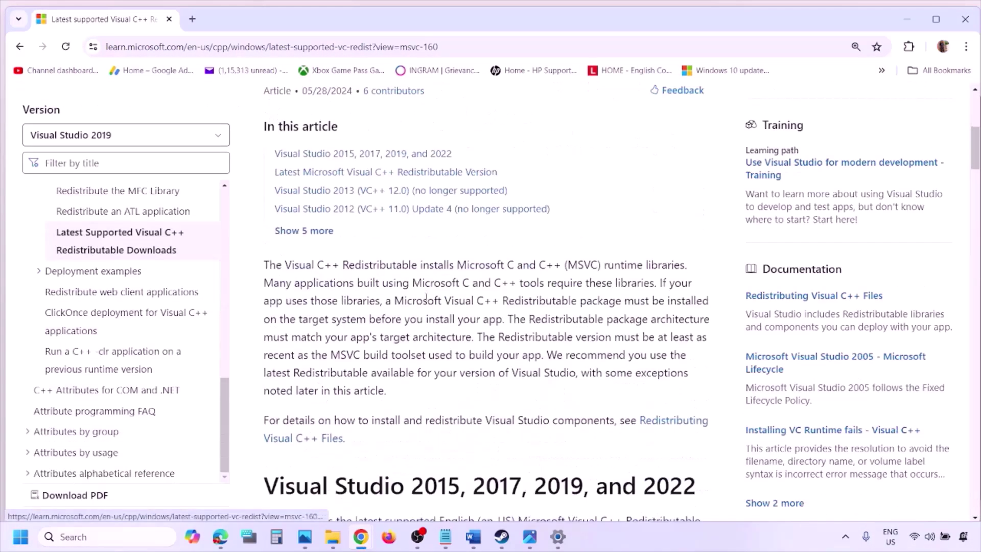
{"action": "left_click_drag", "start_coordinate": [309, 276], "coordinate": [659, 276]}
{"action": "scroll", "coordinate": [659, 276], "scroll_direction": "down", "scroll_amount": 4}
{"action": "scroll", "coordinate": [431, 366], "scroll_direction": "down", "scroll_amount": 4}
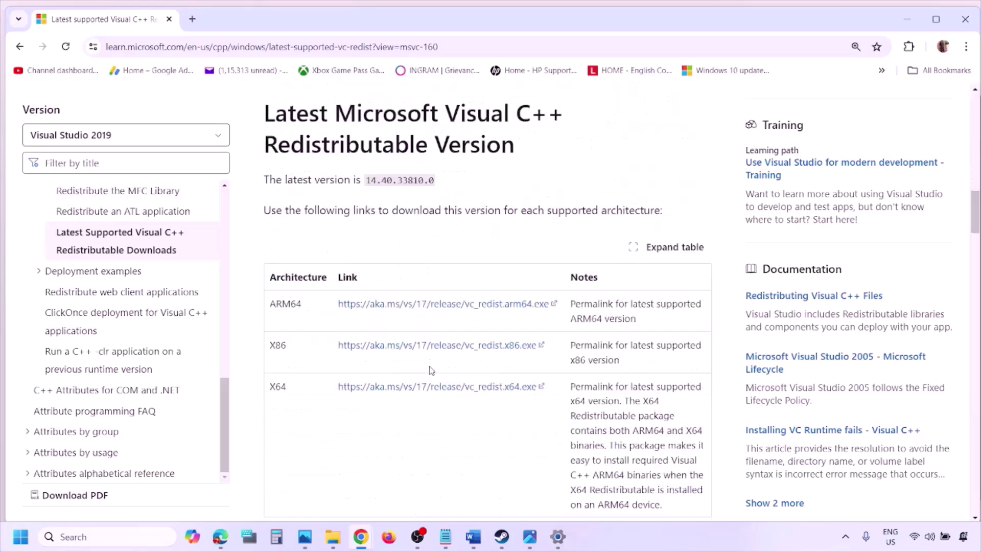
{"action": "double_click", "coordinate": [278, 295]}
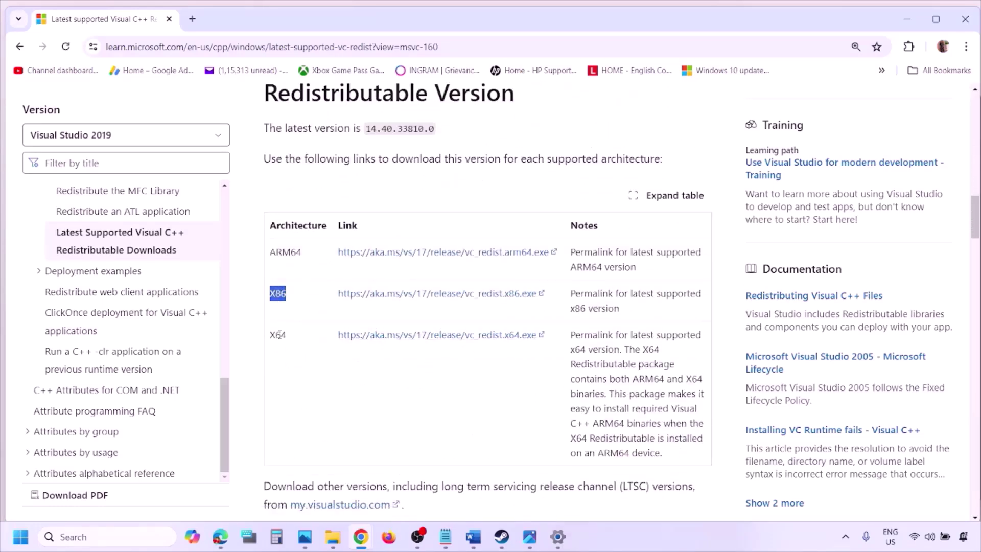
{"action": "double_click", "coordinate": [278, 335]}
{"action": "left_click_drag", "start_coordinate": [277, 310], "coordinate": [481, 305]}
{"action": "left_click", "coordinate": [482, 305]}
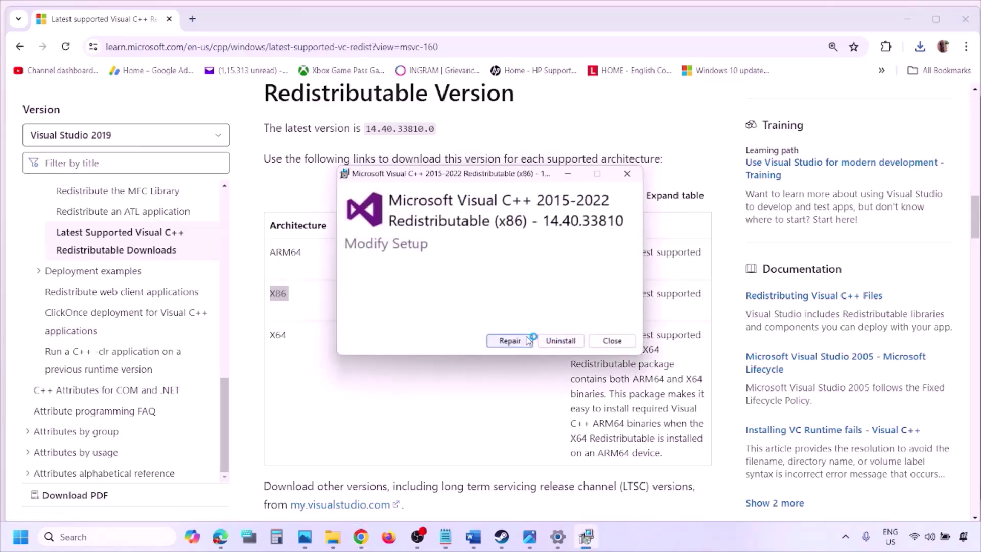
{"action": "left_click", "coordinate": [524, 342]}
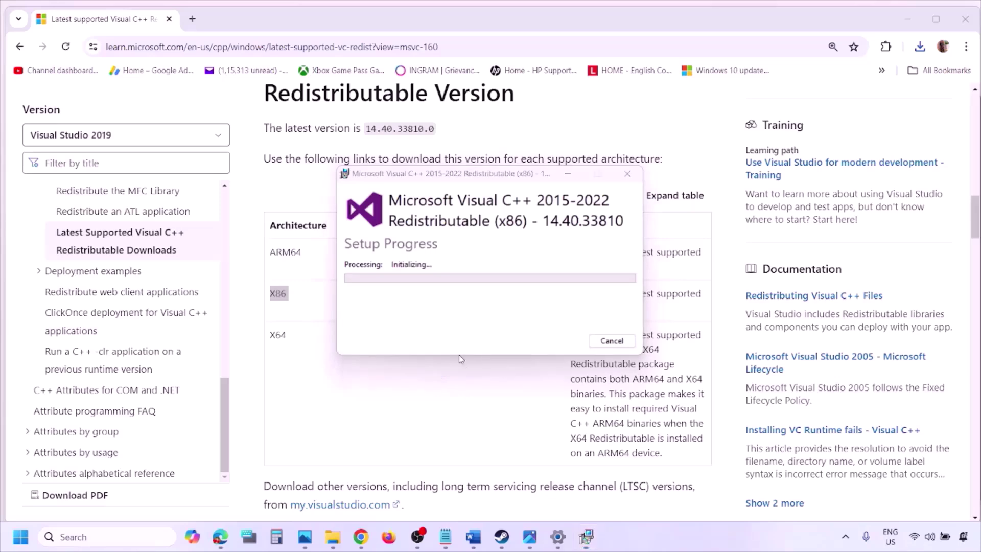
Step: Download the X64 redistributable, run its setup with Repair, and arrange the x86 and x64 setup windows side by side
{"action": "double_click", "coordinate": [275, 336]}
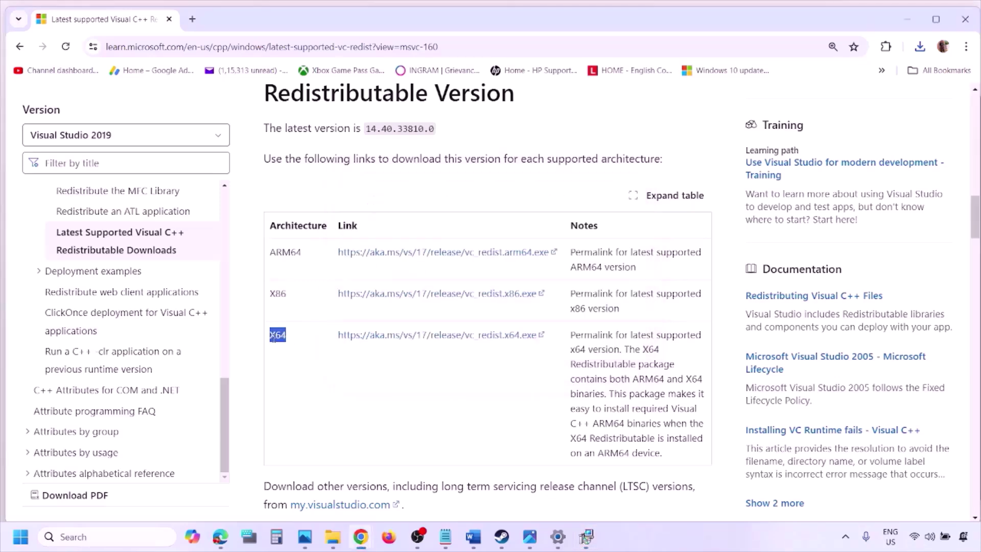
{"action": "left_click", "coordinate": [444, 336]}
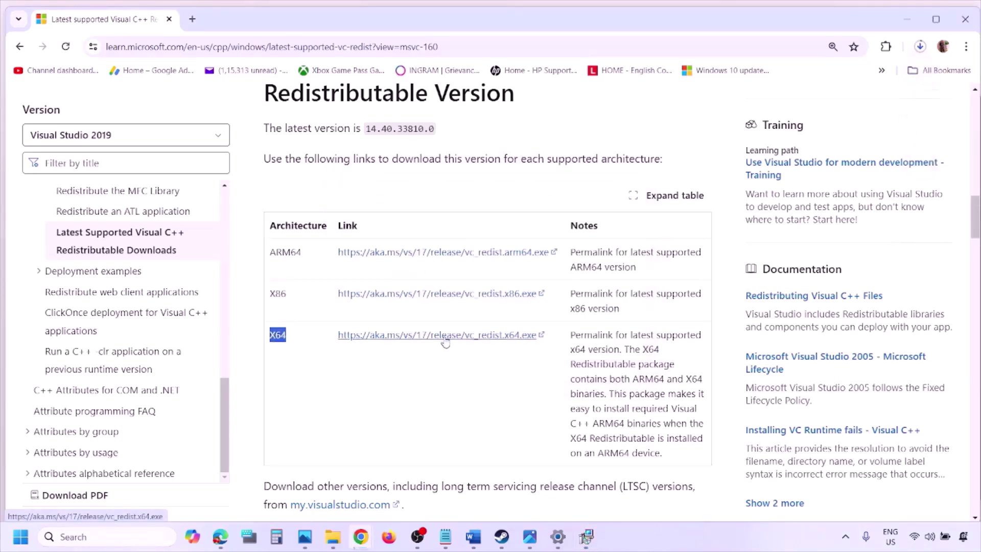
{"action": "left_click", "coordinate": [587, 537]}
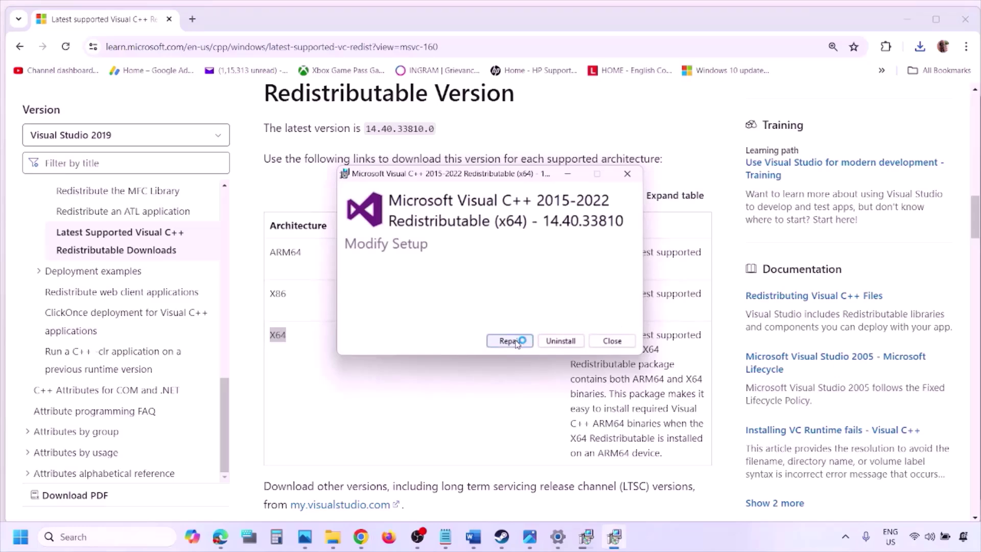
{"action": "left_click", "coordinate": [515, 342]}
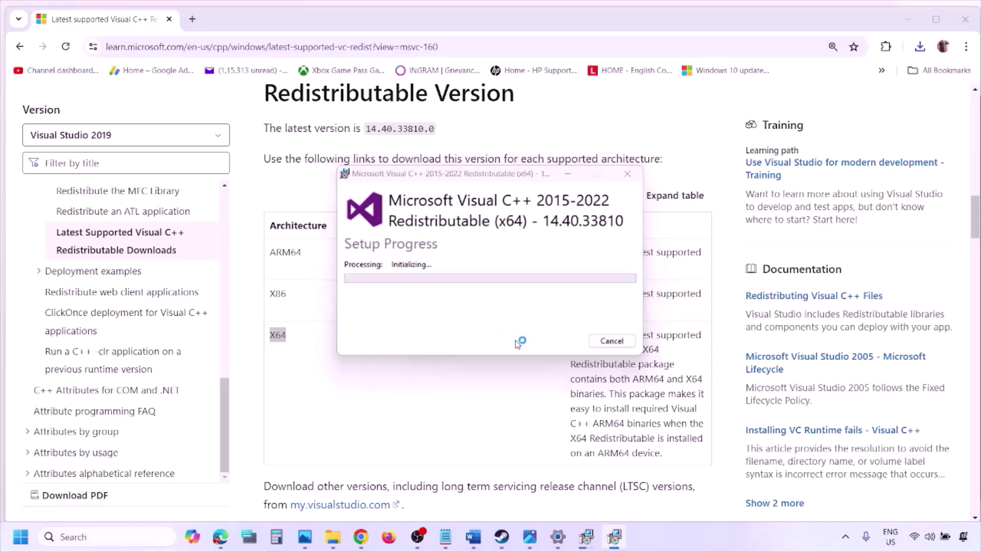
{"action": "left_click", "coordinate": [587, 537]}
{"action": "left_click_drag", "start_coordinate": [539, 174], "coordinate": [311, 219]}
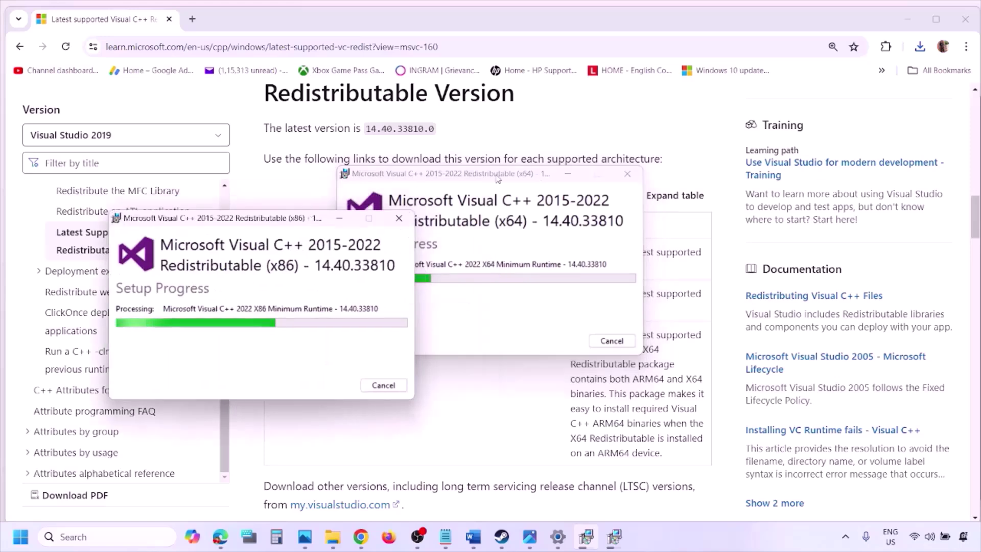
{"action": "left_click_drag", "start_coordinate": [511, 174], "coordinate": [637, 228]}
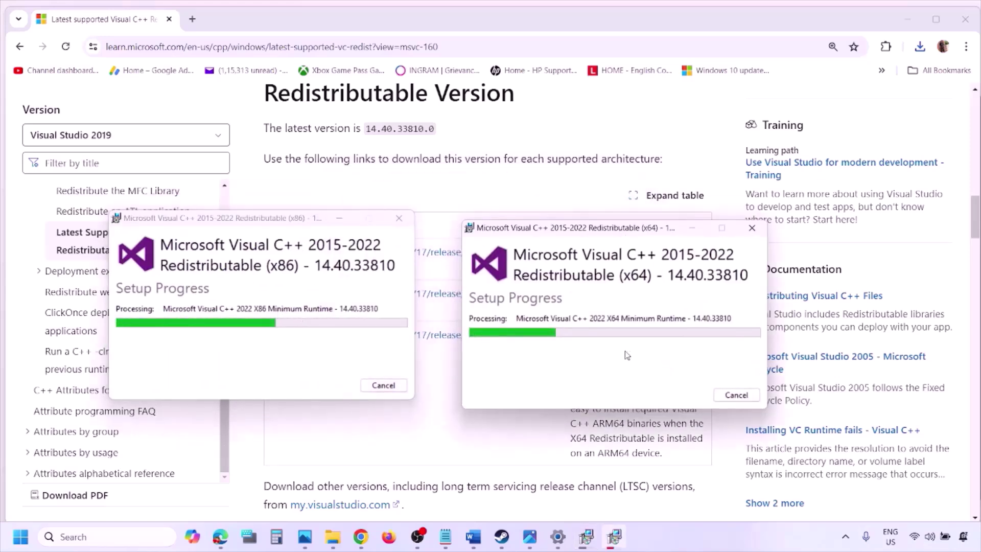
{"action": "left_click", "coordinate": [432, 442]}
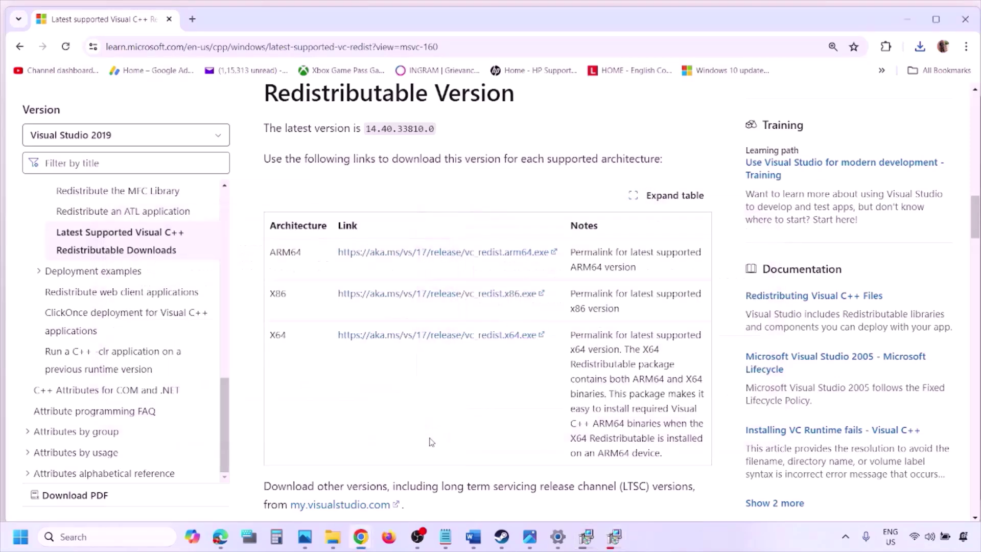
Step: Show the computer's Restart option in the power choices and dismiss them without restarting
{"action": "left_click", "coordinate": [20, 537]}
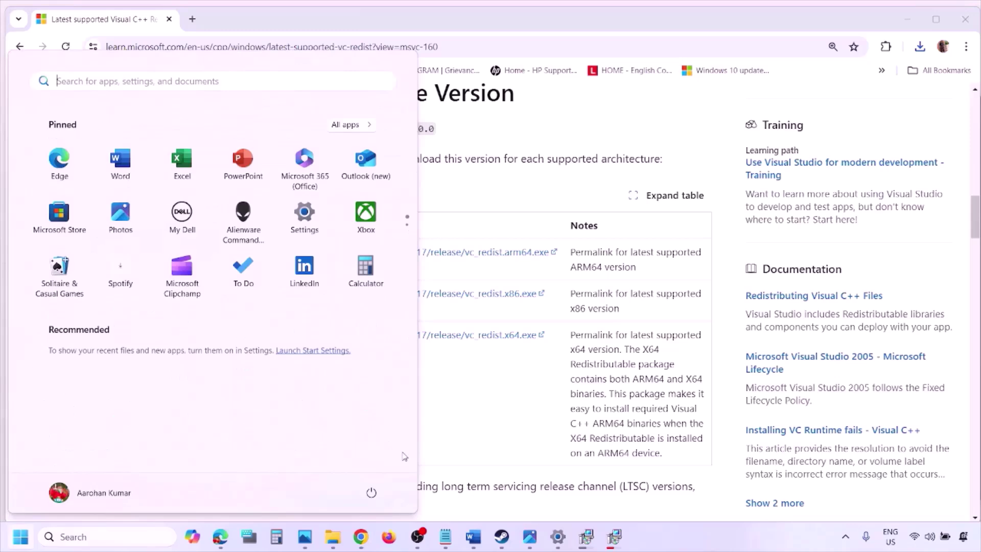
{"action": "left_click", "coordinate": [371, 492]}
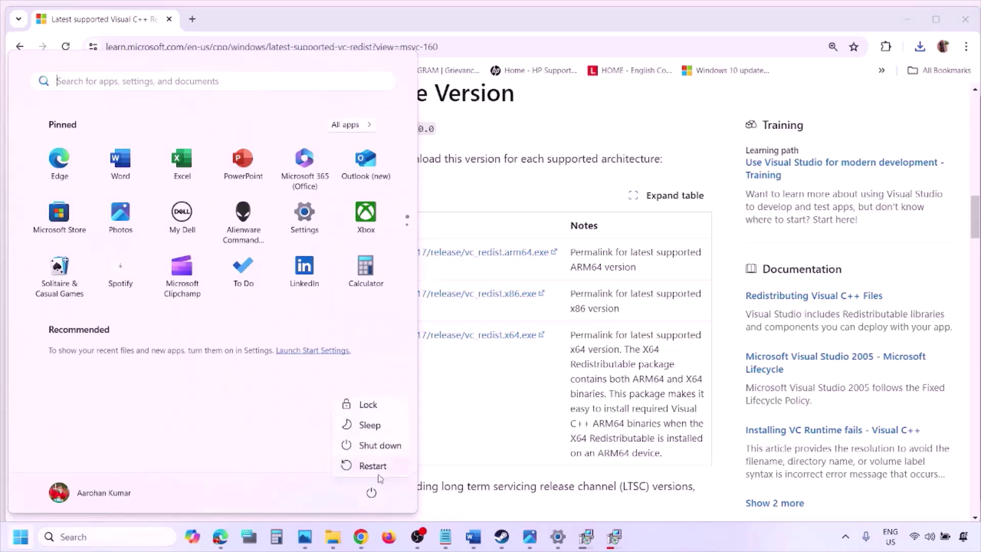
{"action": "left_click", "coordinate": [507, 435]}
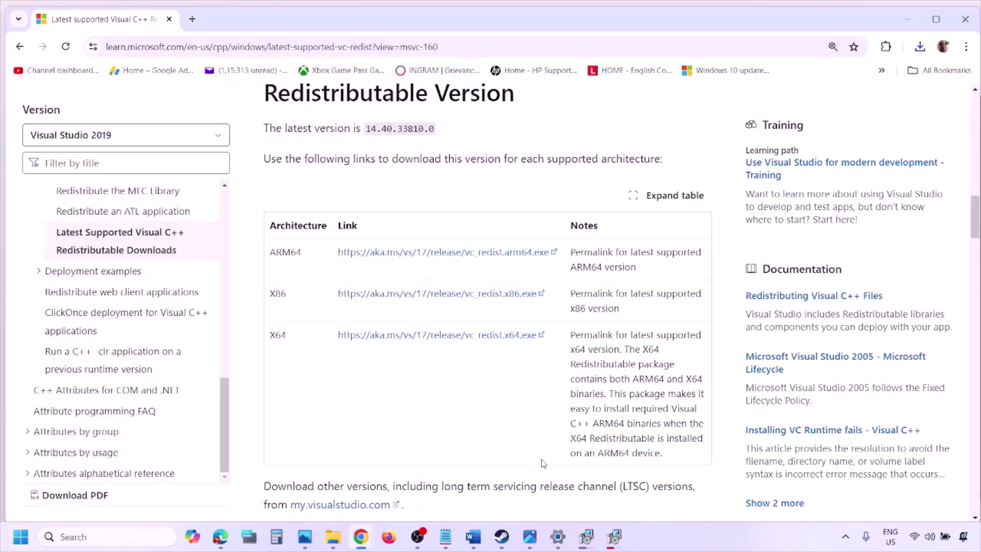
Step: Maximize the Word document at Step 9 and highlight the advice on unplugging external devices and additional USB adapters
{"action": "left_click", "coordinate": [473, 537]}
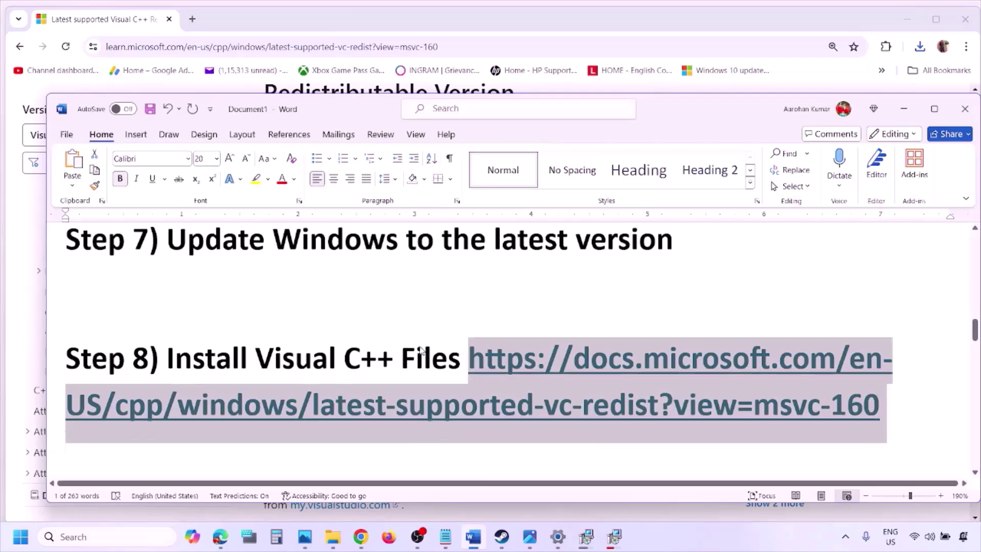
{"action": "scroll", "coordinate": [420, 351], "scroll_direction": "down", "scroll_amount": 5}
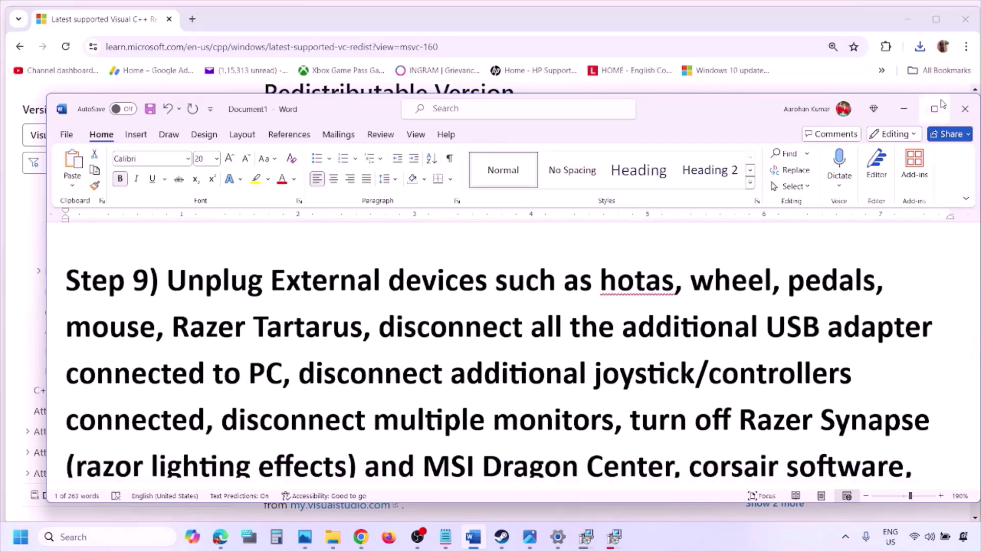
{"action": "left_click", "coordinate": [937, 108]}
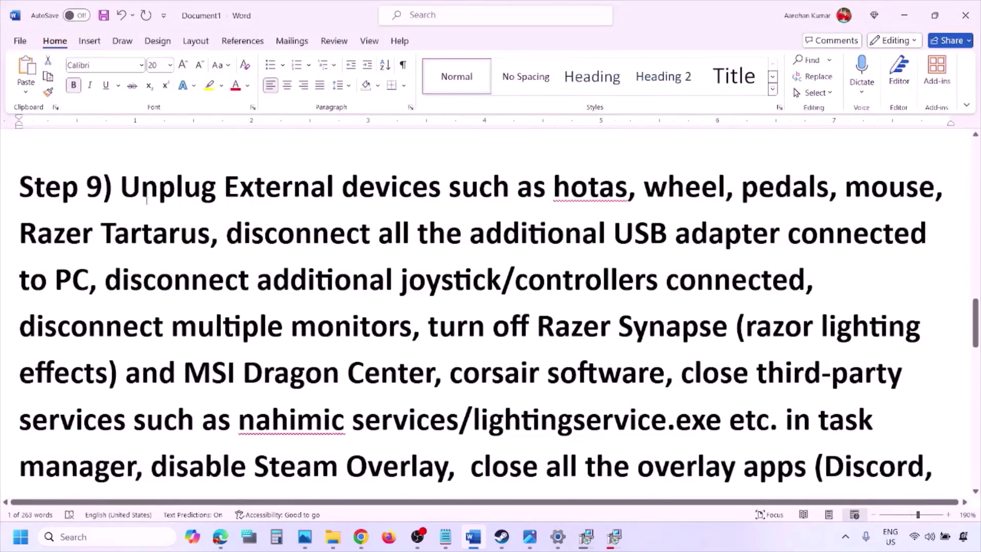
{"action": "left_click_drag", "start_coordinate": [124, 190], "coordinate": [728, 235]}
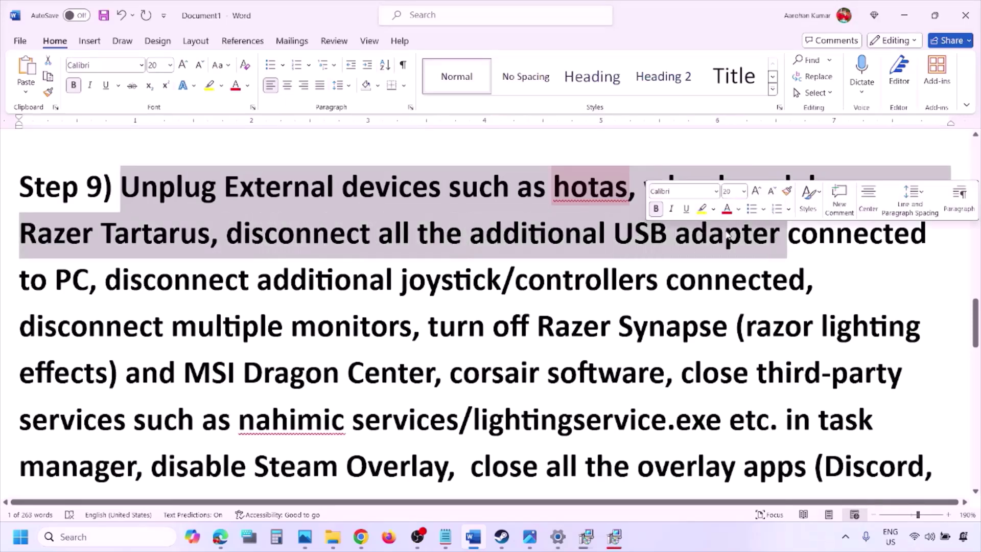
{"action": "left_click", "coordinate": [727, 233]}
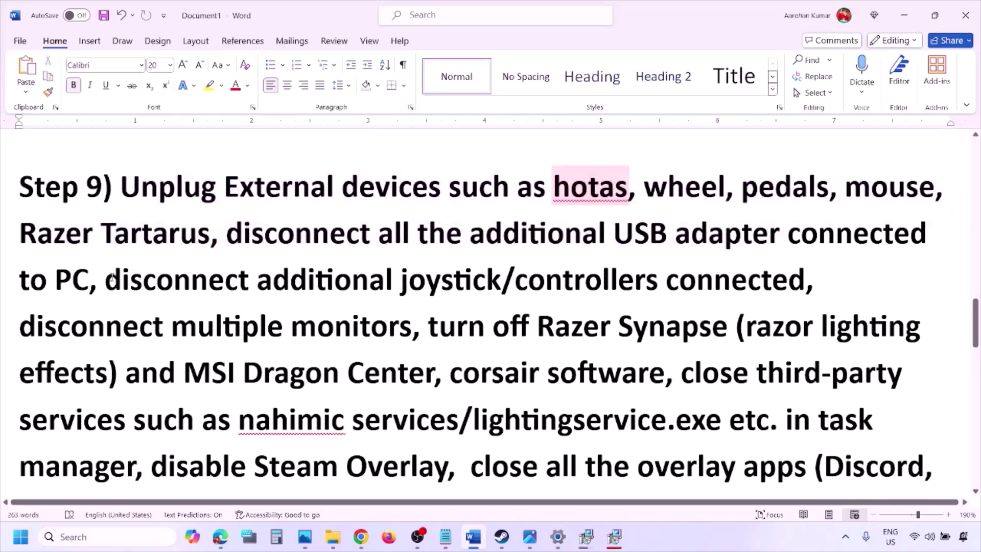
Step: Highlight the Step 9 advice on disconnecting additional joysticks or controllers and multiple monitors
{"action": "left_click_drag", "start_coordinate": [112, 280], "coordinate": [806, 282]}
{"action": "left_click", "coordinate": [652, 307]}
{"action": "left_click_drag", "start_coordinate": [36, 329], "coordinate": [342, 331]}
{"action": "scroll", "coordinate": [433, 269], "scroll_direction": "down", "scroll_amount": 1}
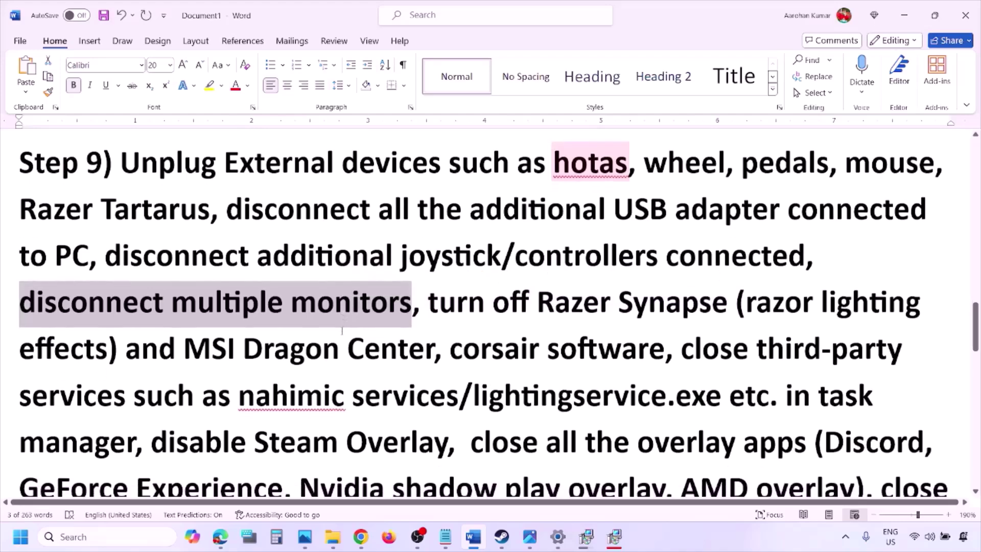
Step: Highlight the Step 9 advice on turning off lighting software and third-party services, and on disabling Steam Overlay
{"action": "left_click_drag", "start_coordinate": [432, 269], "coordinate": [137, 411]}
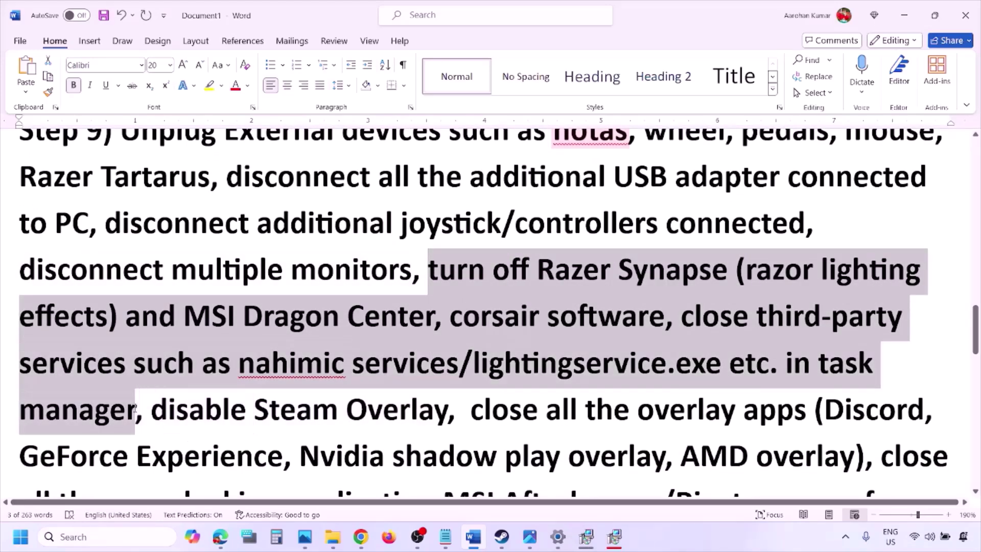
{"action": "scroll", "coordinate": [196, 347], "scroll_direction": "down", "scroll_amount": 1}
{"action": "left_click_drag", "start_coordinate": [152, 354], "coordinate": [443, 358]}
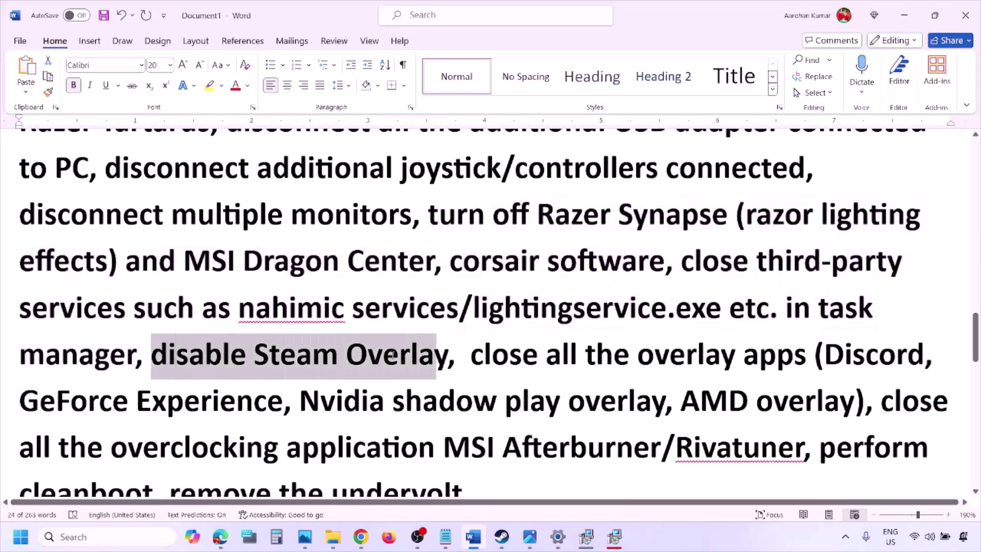
Step: View the 0.png screenshot of a game's Properties option in the Steam library and advance to the next image
{"action": "left_click", "coordinate": [679, 543]}
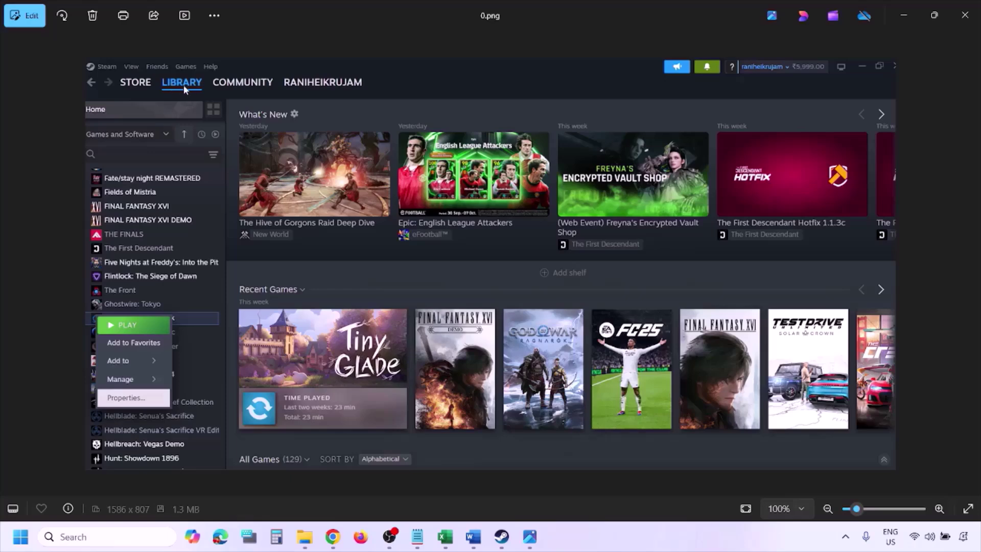
{"action": "key", "text": "ctrl+plus"}
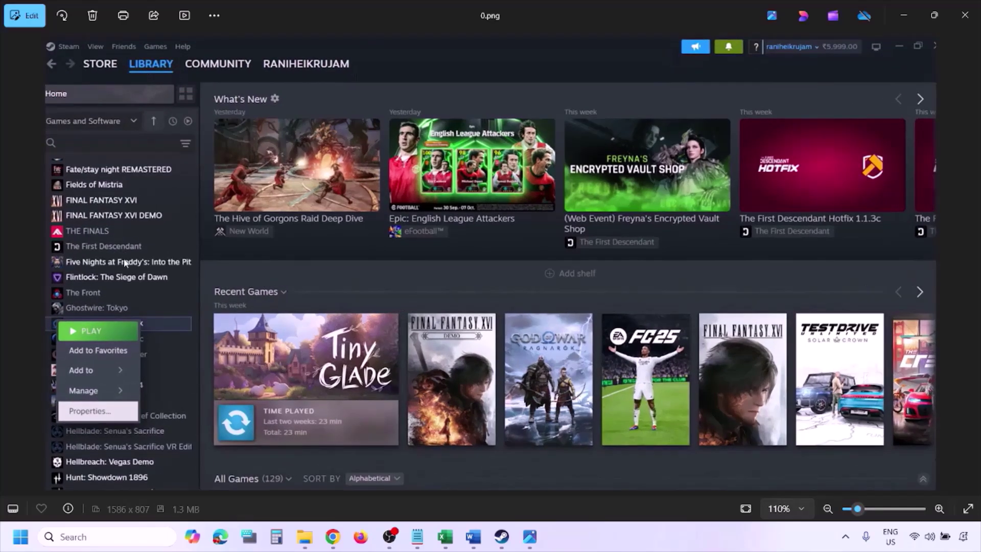
{"action": "key", "text": "ctrl+minus"}
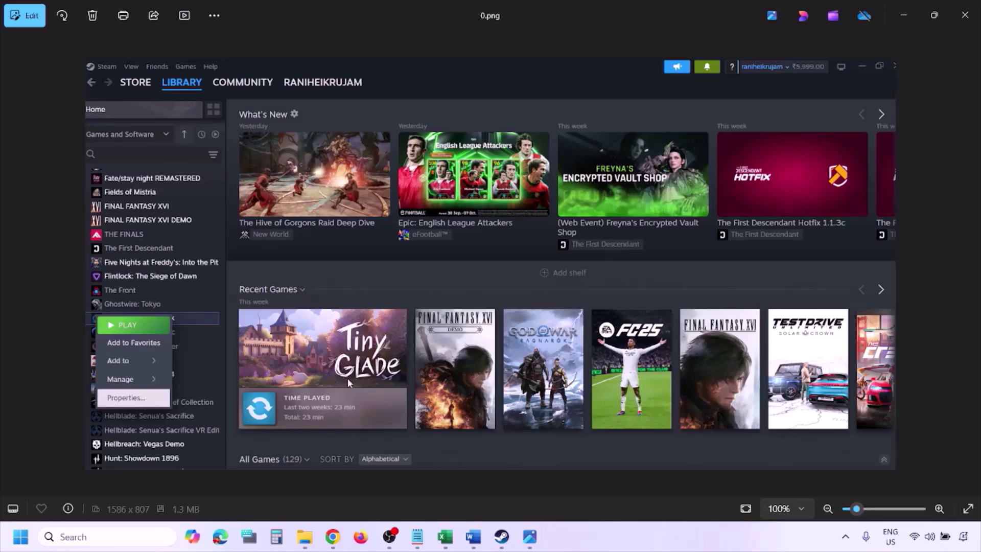
{"action": "key", "text": "Right"}
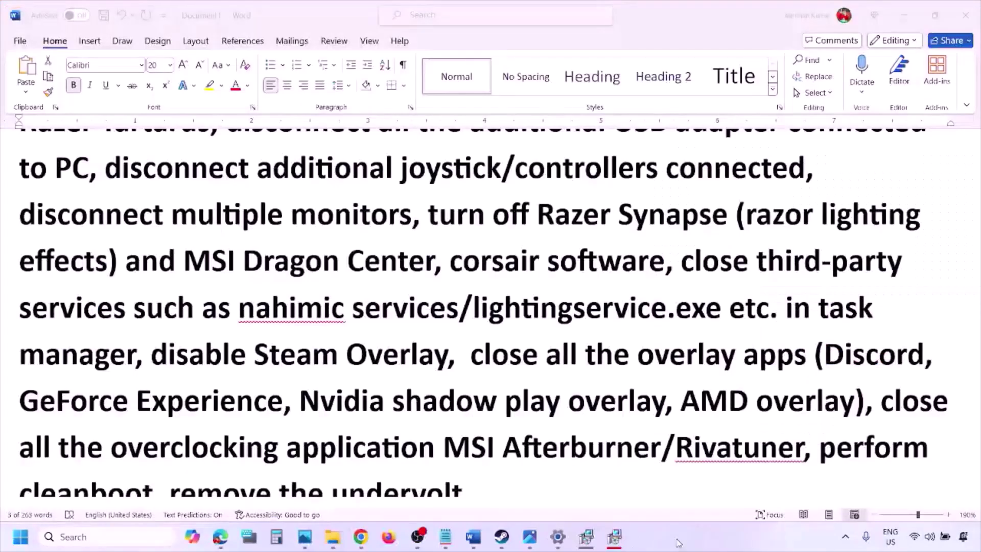
Step: Turn off the in-game overlay in Discord's Game Overlay settings
{"action": "scroll", "coordinate": [587, 407], "scroll_direction": "down", "scroll_amount": 2}
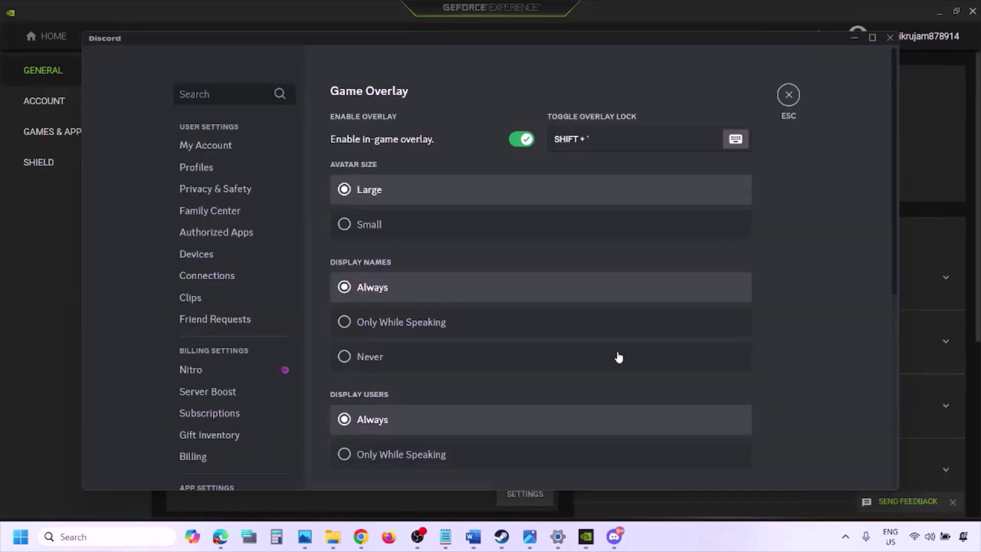
{"action": "scroll", "coordinate": [243, 276], "scroll_direction": "down", "scroll_amount": 10}
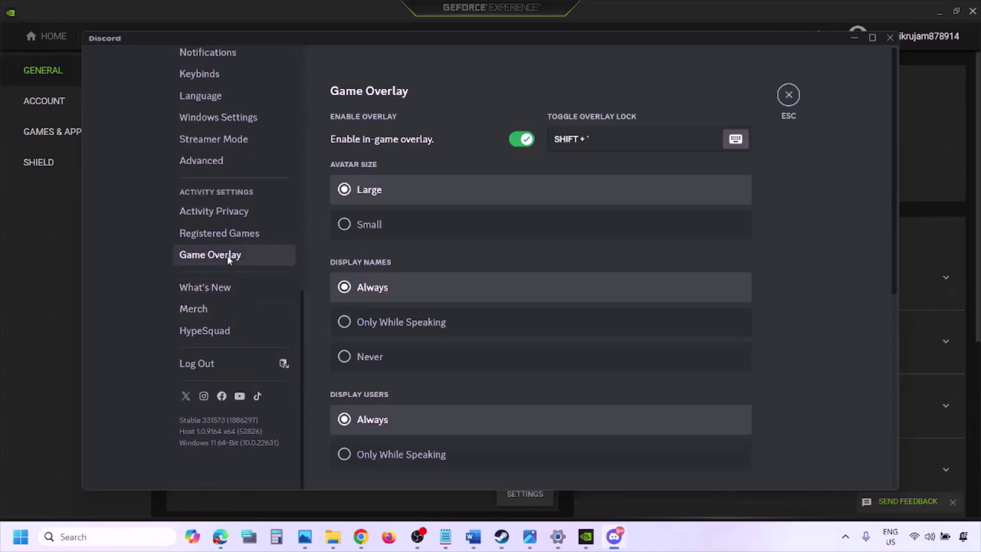
{"action": "left_click", "coordinate": [516, 142]}
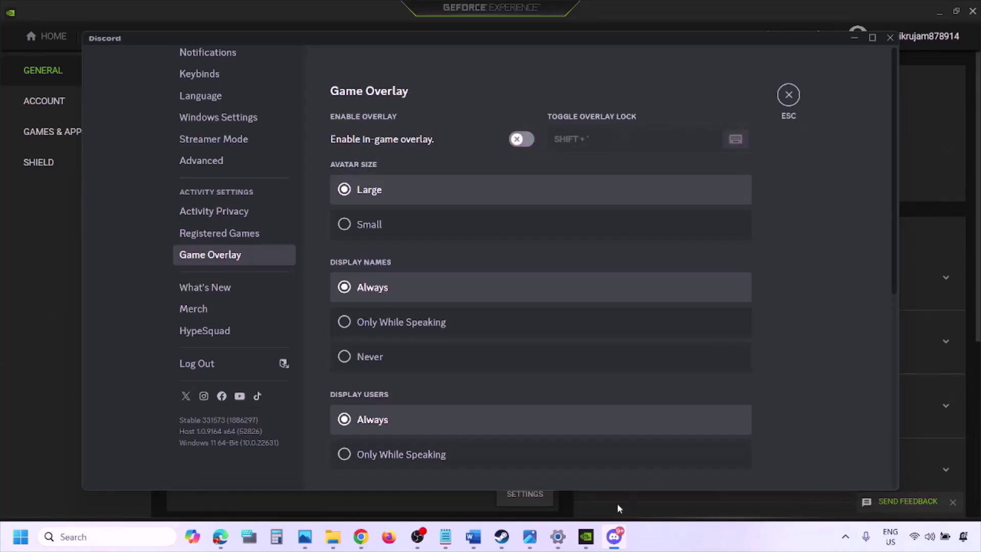
Step: Switch to GeForce Experience and turn off its in-game overlay in the general settings
{"action": "left_click", "coordinate": [589, 539]}
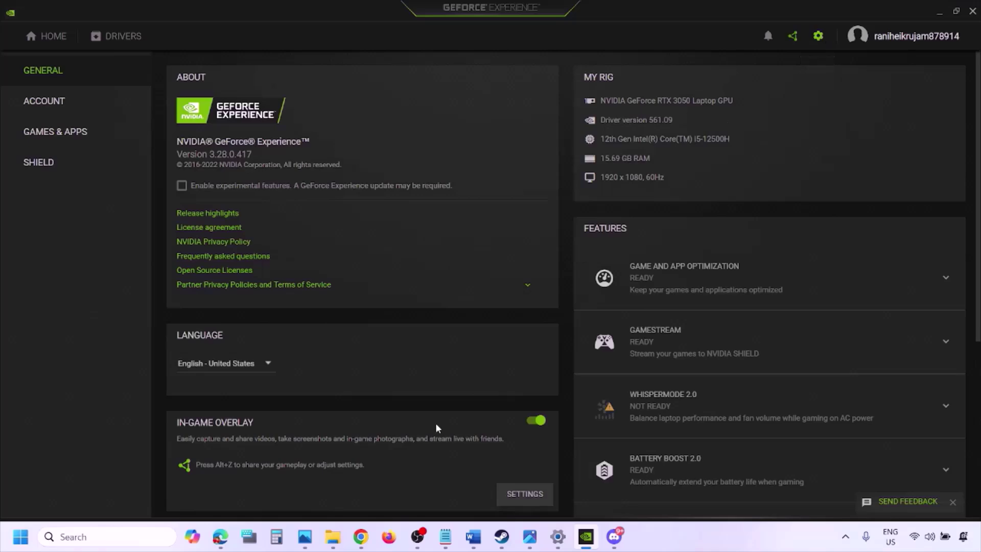
{"action": "left_click", "coordinate": [535, 420]}
Step: Switch to the Word document and highlight the Step 9 advice "close all the overlay apps"
{"action": "left_click", "coordinate": [473, 537]}
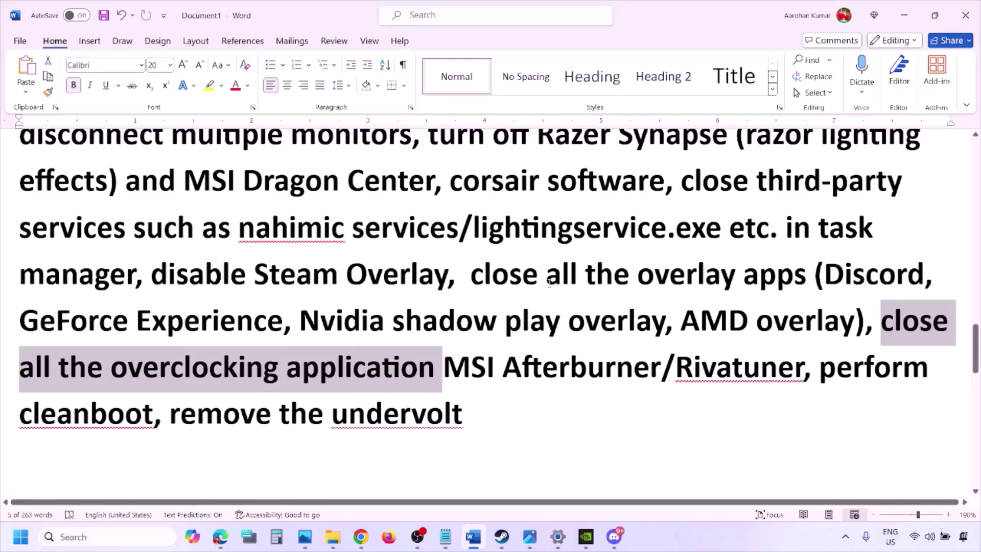
{"action": "scroll", "coordinate": [702, 206], "scroll_direction": "up", "scroll_amount": 1}
{"action": "scroll", "coordinate": [487, 299], "scroll_direction": "down", "scroll_amount": 1}
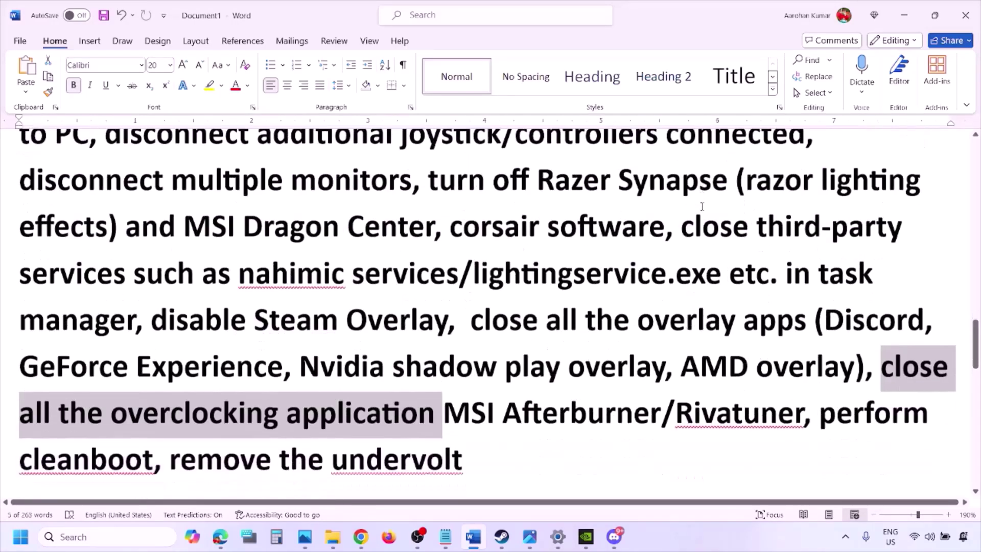
{"action": "left_click_drag", "start_coordinate": [485, 299], "coordinate": [767, 307]}
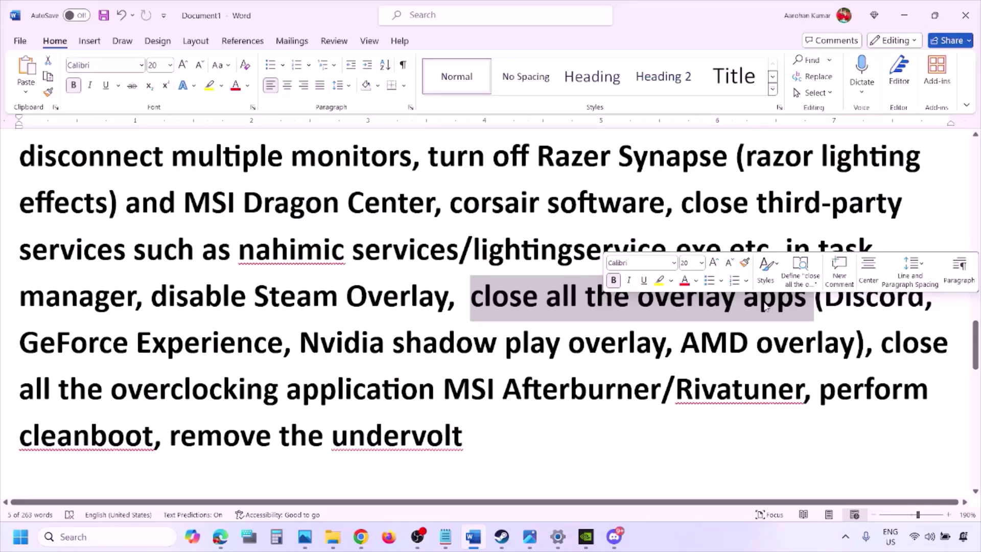
{"action": "left_click", "coordinate": [540, 299]}
{"action": "left_click_drag", "start_coordinate": [472, 298], "coordinate": [813, 300]}
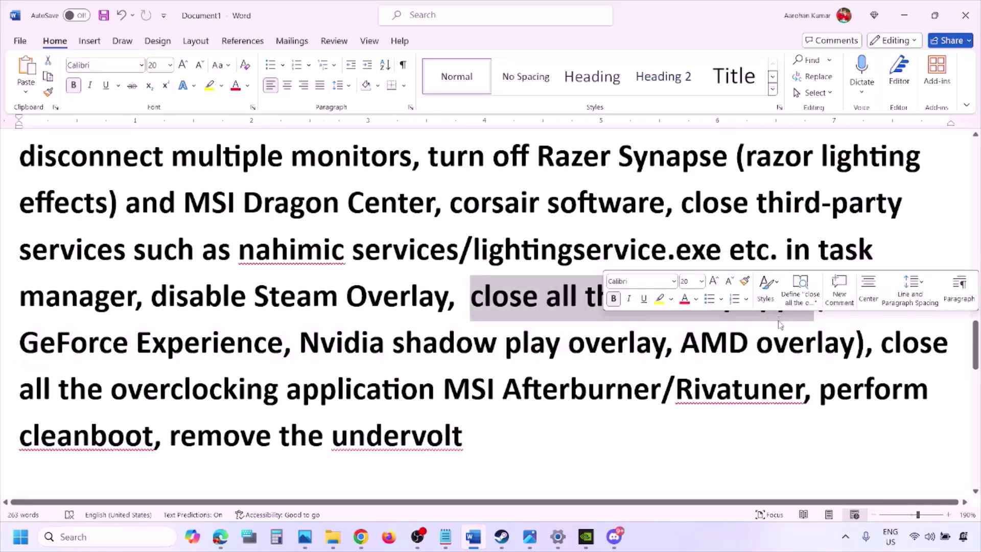
Step: Quit Discord and exit the NVIDIA background app from the hidden system tray icons
{"action": "left_click", "coordinate": [846, 536]}
{"action": "right_click", "coordinate": [824, 479]}
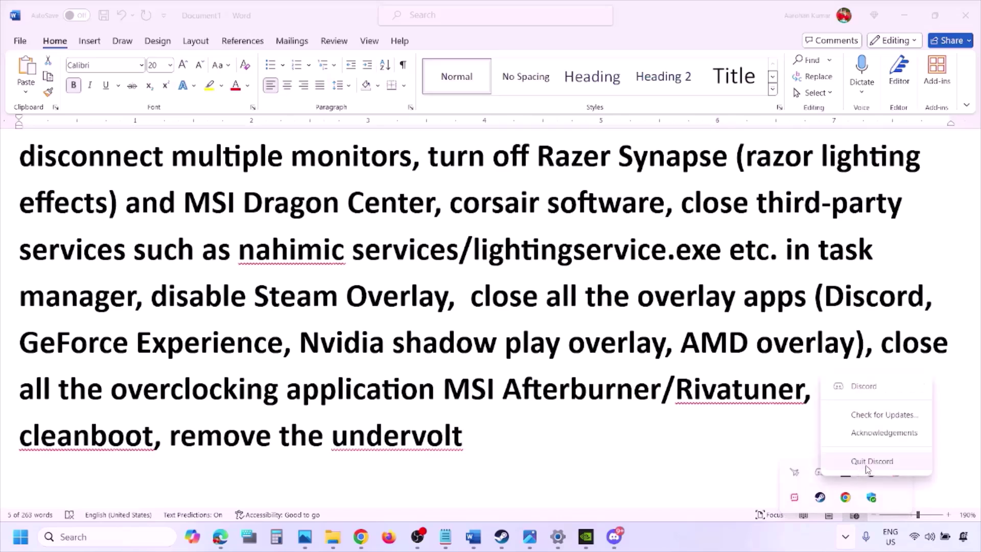
{"action": "left_click", "coordinate": [866, 465]}
{"action": "right_click", "coordinate": [820, 480]}
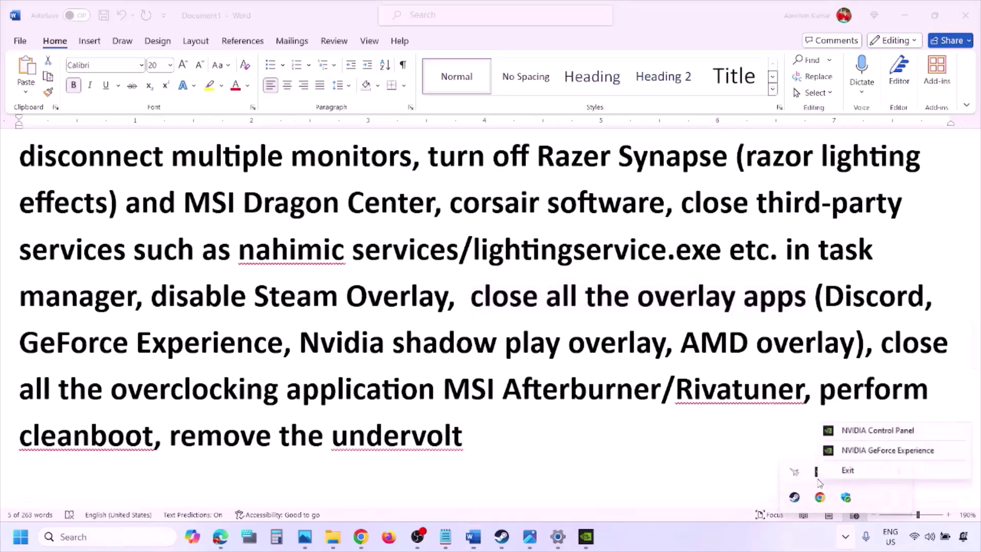
{"action": "left_click", "coordinate": [844, 529]}
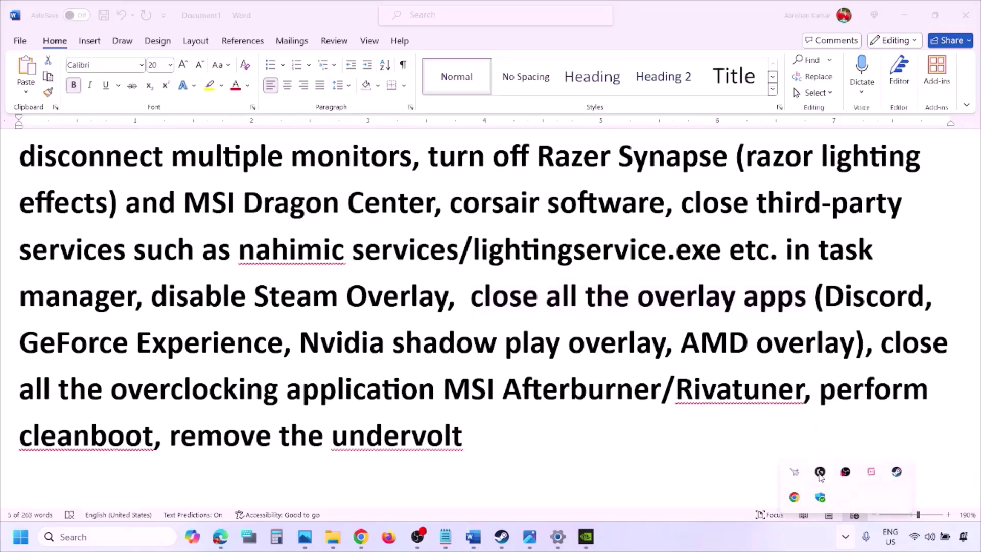
Step: Close the two other background apps in the system tray, leaving MSI Afterburner, OBS, Steam and Chrome running
{"action": "right_click", "coordinate": [820, 474]}
{"action": "left_click", "coordinate": [813, 507]}
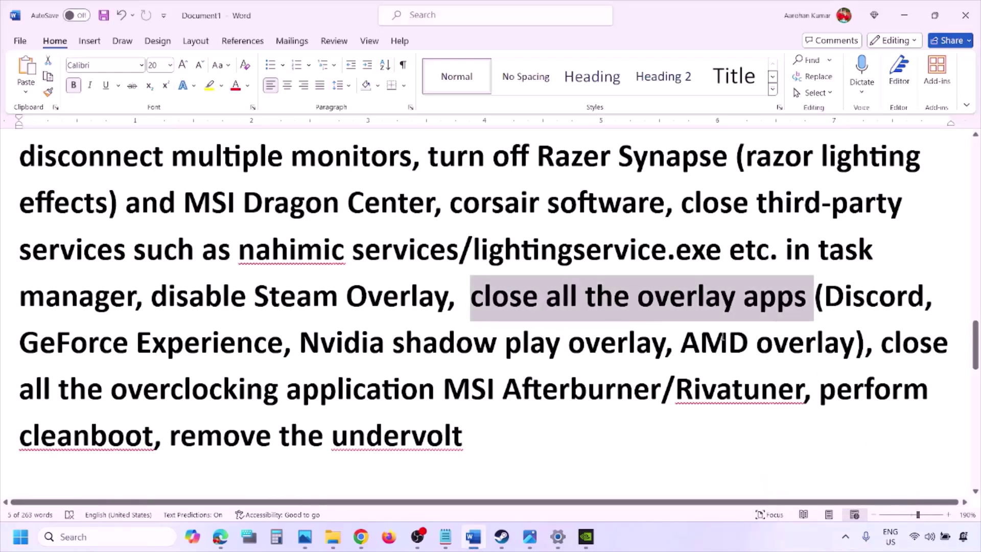
{"action": "left_click", "coordinate": [846, 537]}
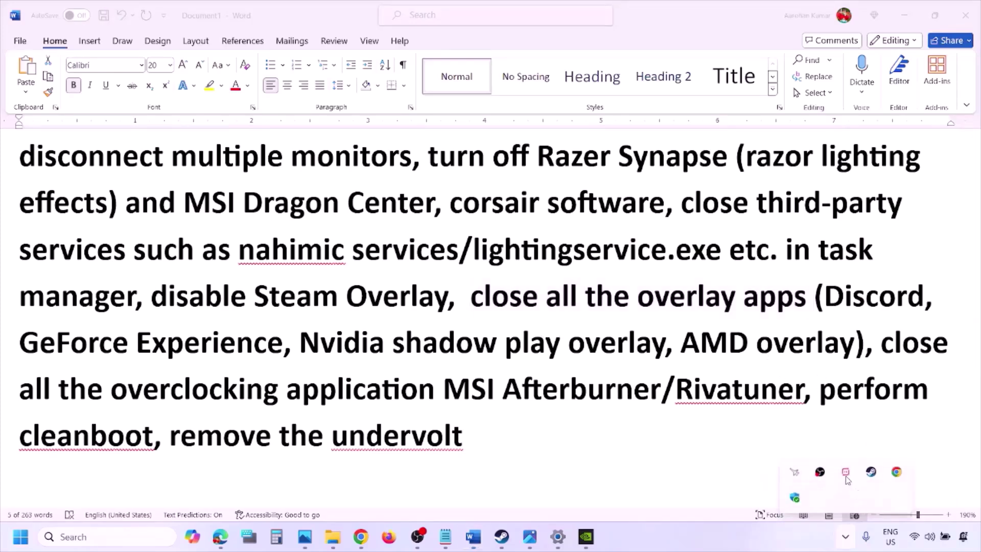
{"action": "right_click", "coordinate": [845, 477]}
{"action": "left_click", "coordinate": [873, 466]}
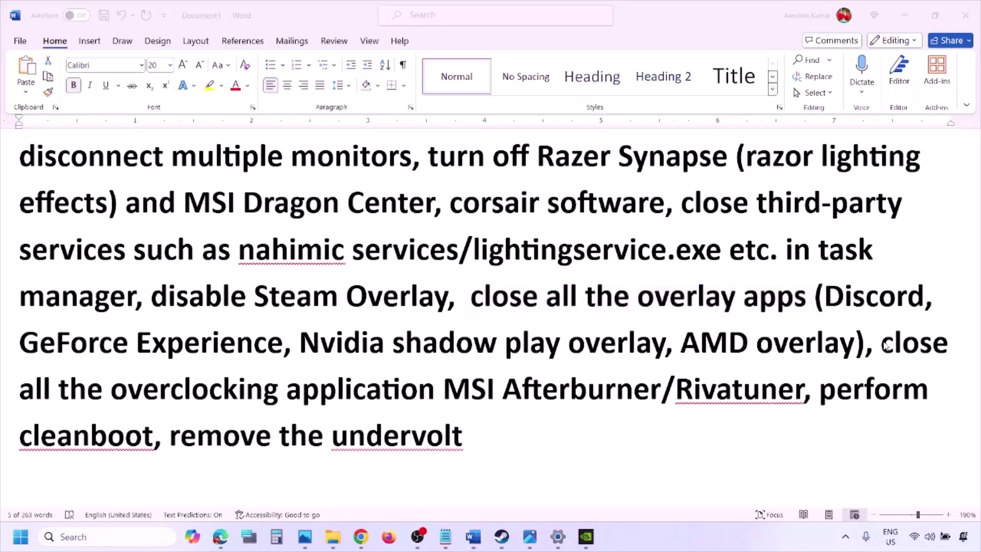
Step: Highlight the advice on closing overclocking applications and close MSI Afterburner running in the background
{"action": "left_click_drag", "start_coordinate": [882, 345], "coordinate": [470, 391]}
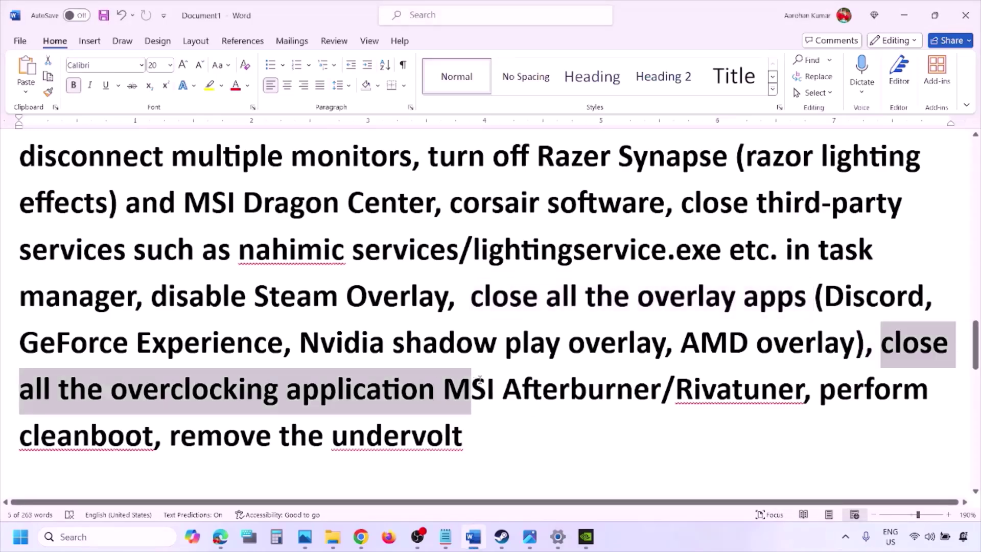
{"action": "left_click", "coordinate": [846, 538]}
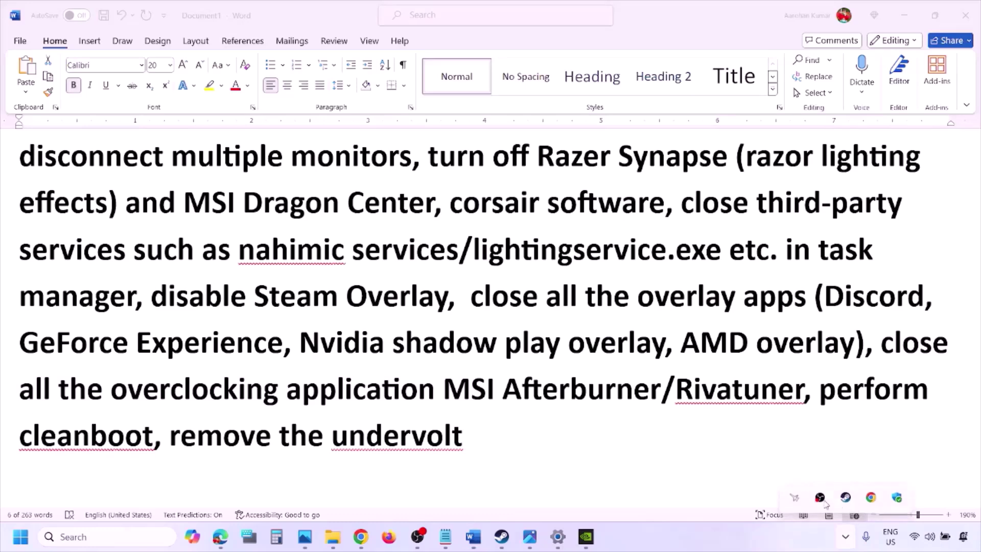
{"action": "right_click", "coordinate": [796, 500]}
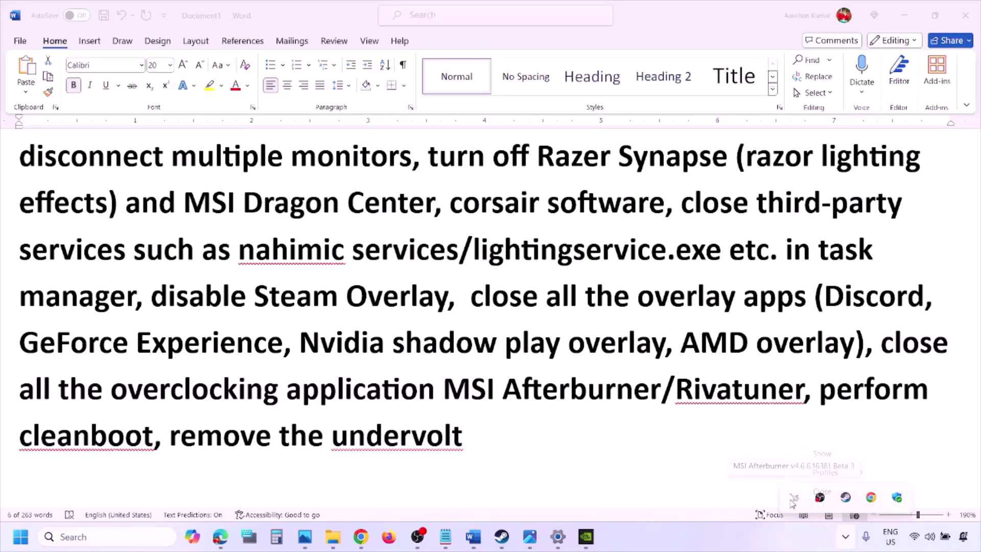
{"action": "left_click", "coordinate": [828, 491]}
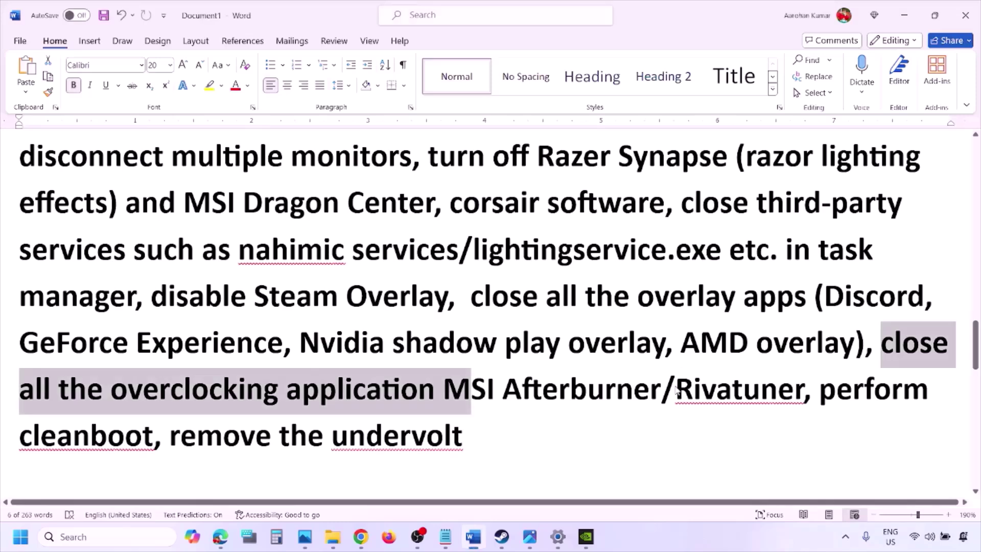
{"action": "double_click", "coordinate": [726, 389]}
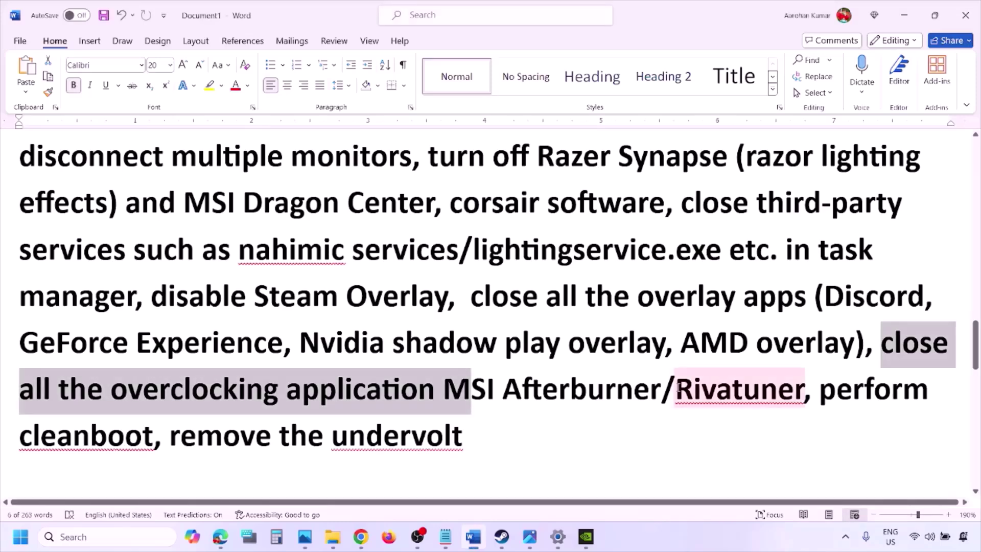
Step: For the clean boot advice, open System Configuration, hide all Microsoft services in the services list and accept the dialog
{"action": "double_click", "coordinate": [838, 391]}
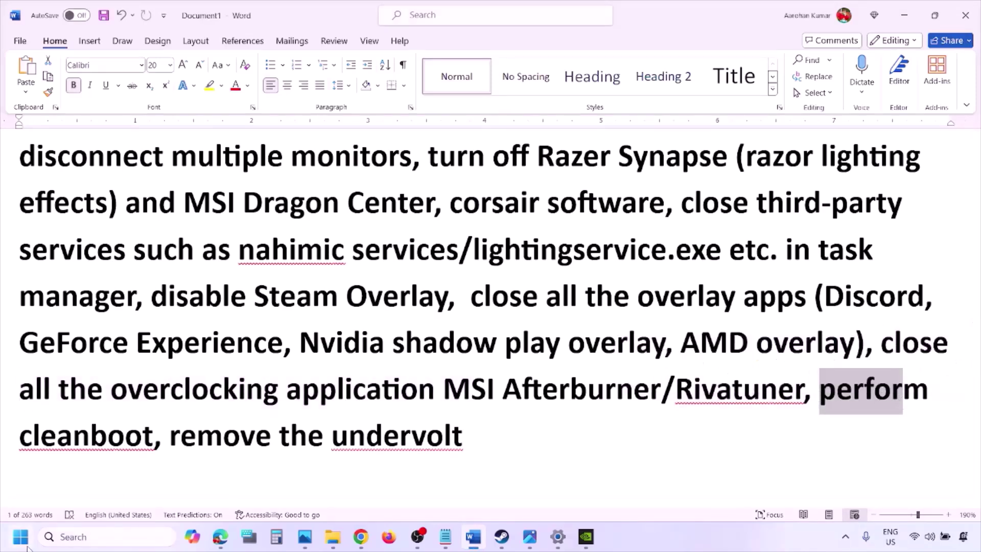
{"action": "left_click", "coordinate": [73, 531]}
{"action": "type", "text": "ystem"}
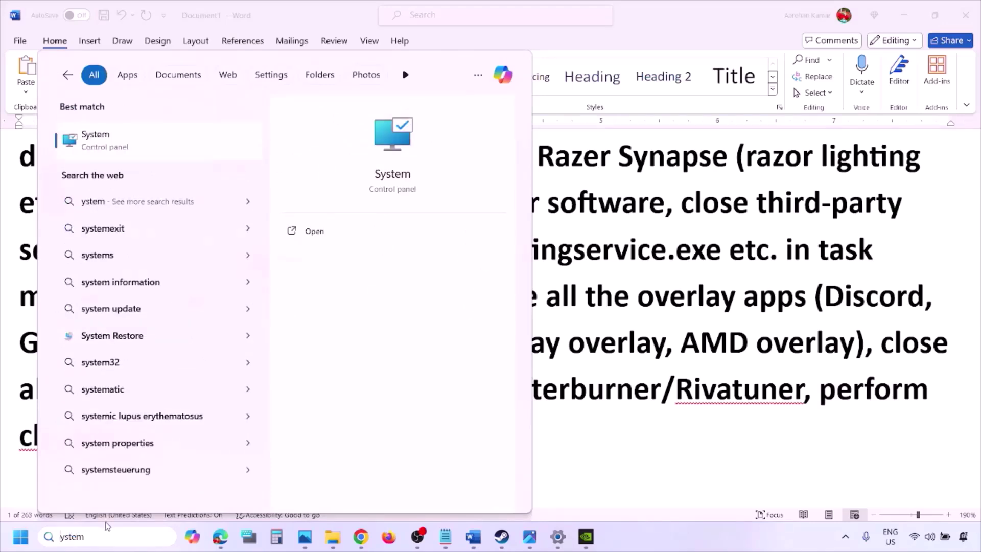
{"action": "type", "text": "s"}
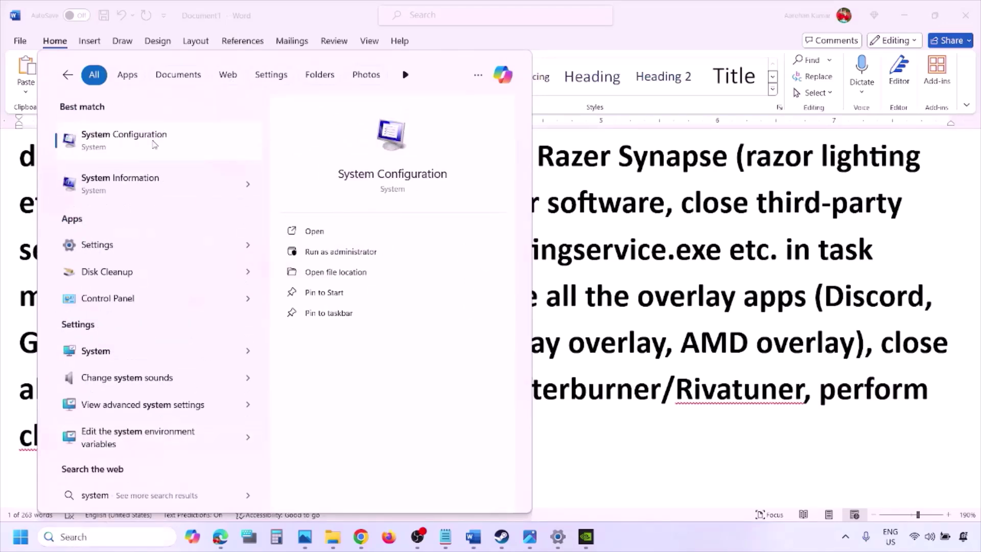
{"action": "left_click", "coordinate": [154, 145]}
{"action": "left_click", "coordinate": [405, 170]}
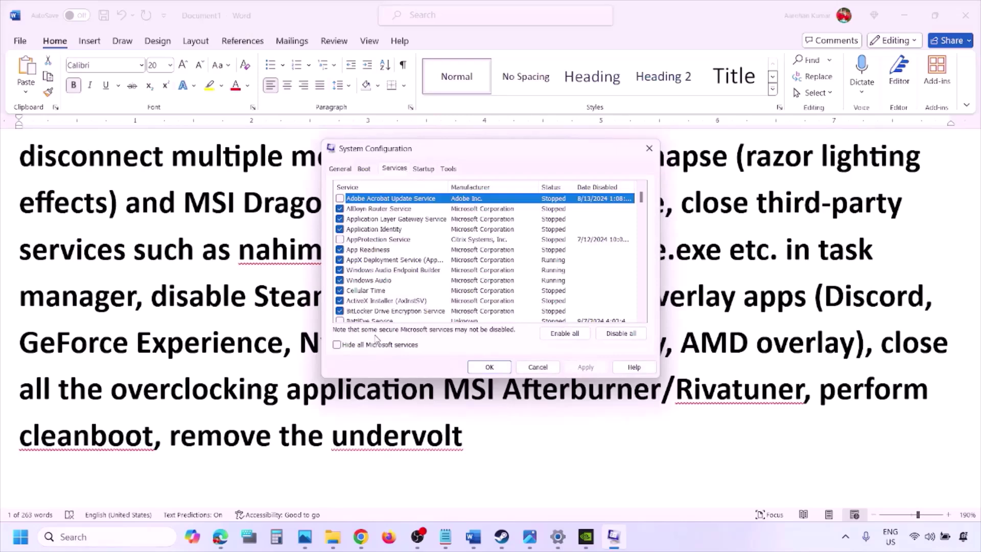
{"action": "left_click", "coordinate": [337, 346]}
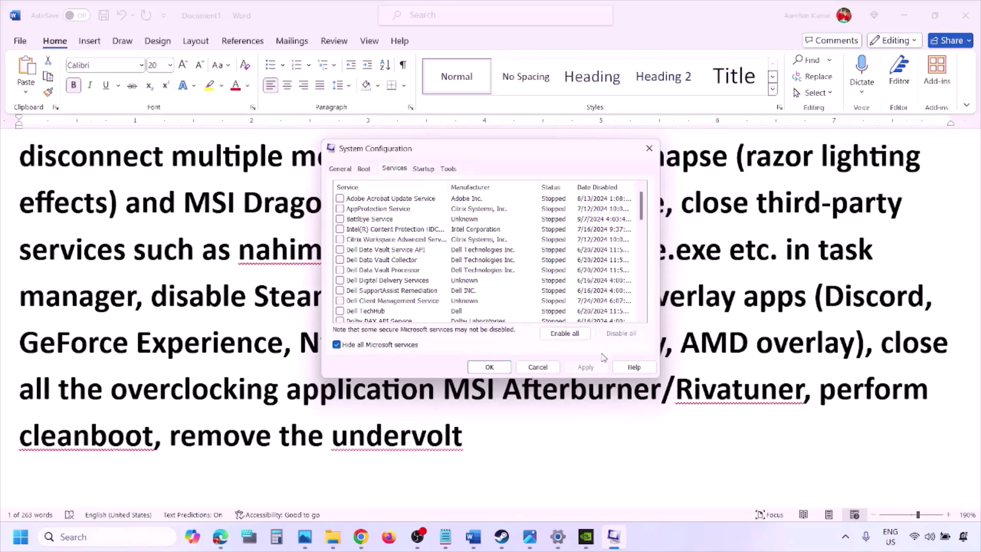
{"action": "left_click", "coordinate": [490, 367]}
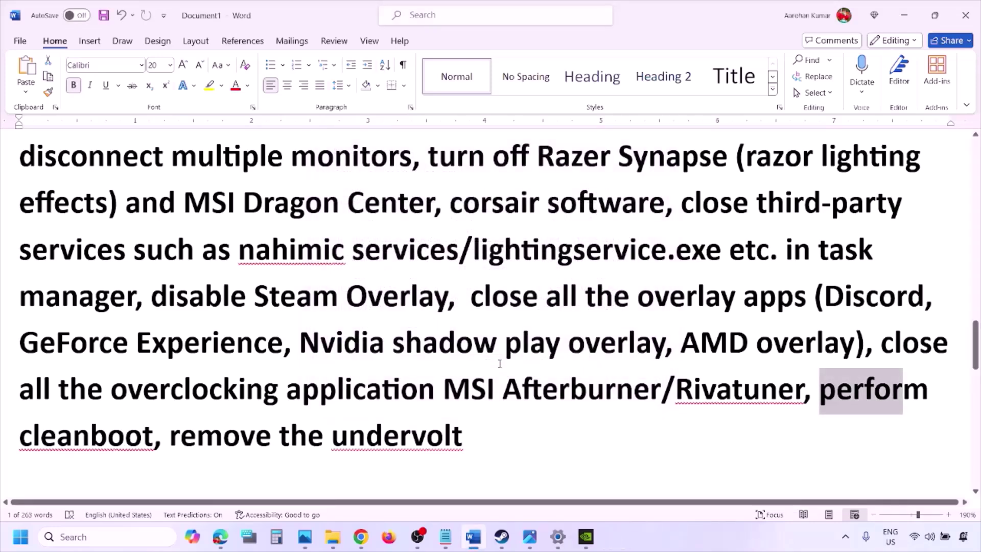
Step: Highlight the "remove the undervolt" advice and the Step 10 heading on increasing the virtual memory
{"action": "left_click_drag", "start_coordinate": [171, 436], "coordinate": [455, 431]}
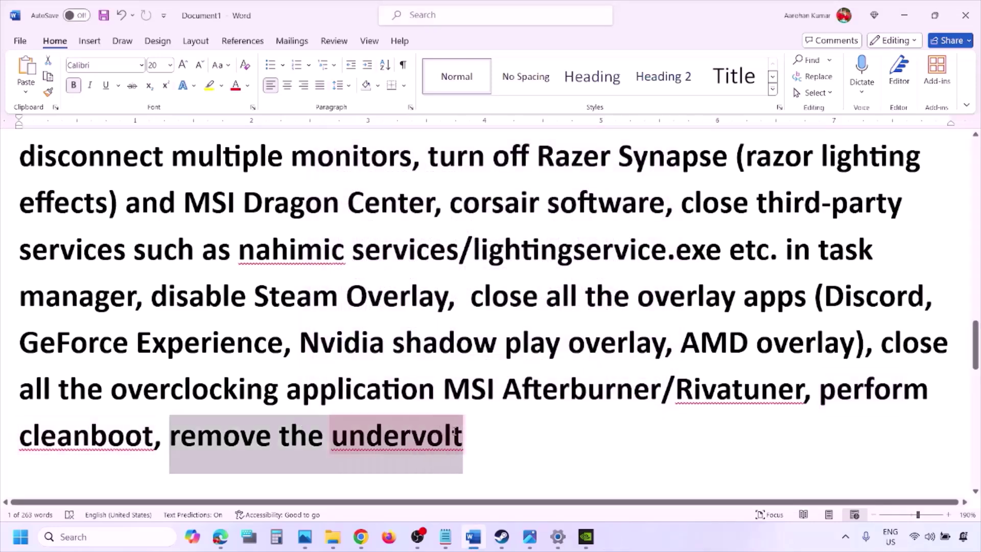
{"action": "left_click", "coordinate": [614, 435]}
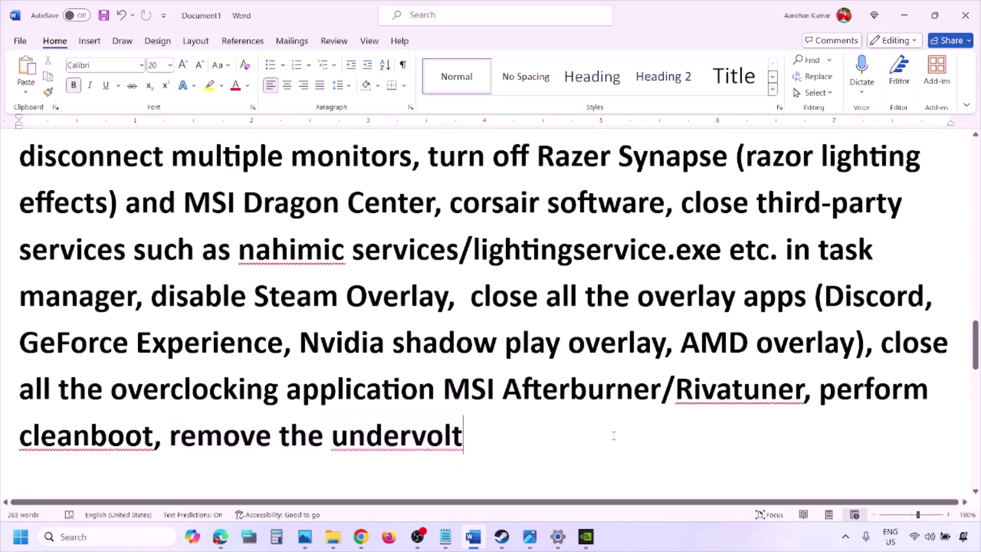
{"action": "scroll", "coordinate": [614, 435], "scroll_direction": "down", "scroll_amount": 5}
{"action": "scroll", "coordinate": [614, 435], "scroll_direction": "down", "scroll_amount": 1}
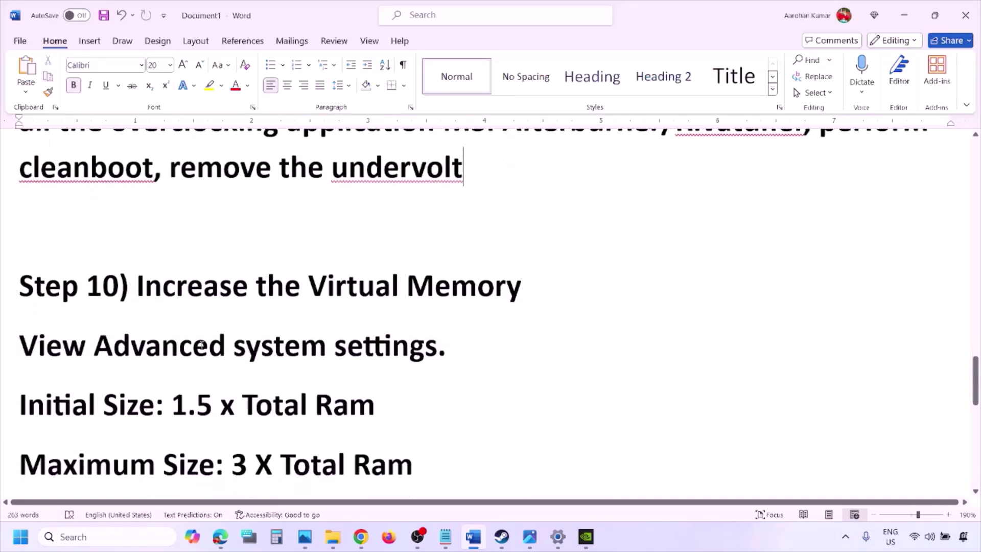
{"action": "left_click_drag", "start_coordinate": [168, 288], "coordinate": [527, 289]}
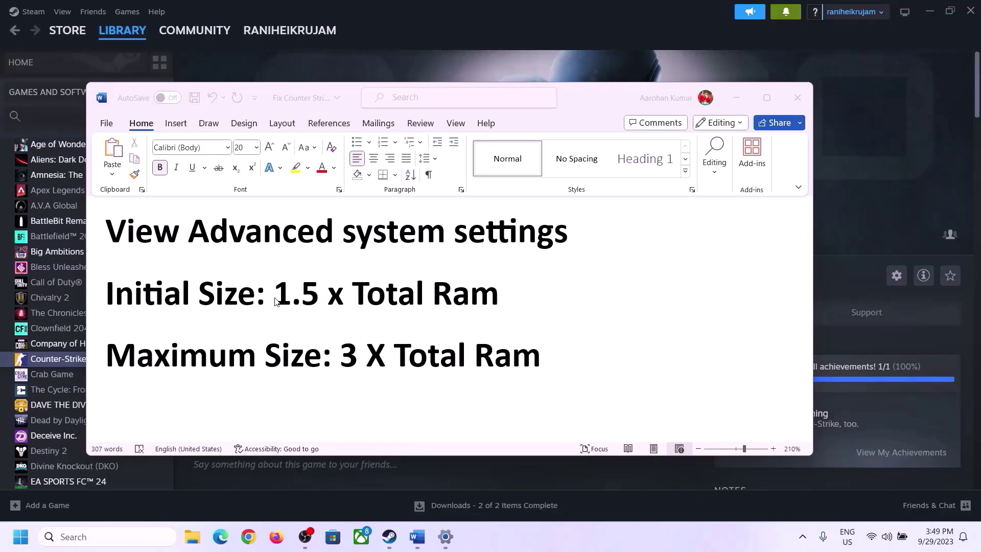
Step: Copy "View Advanced system settings" from the document, search Windows for it and open System Properties, moving the dialog toward the screen's centre
{"action": "left_click_drag", "start_coordinate": [108, 233], "coordinate": [528, 258]}
{"action": "key", "text": "ctrl+c"}
{"action": "left_click", "coordinate": [149, 538]}
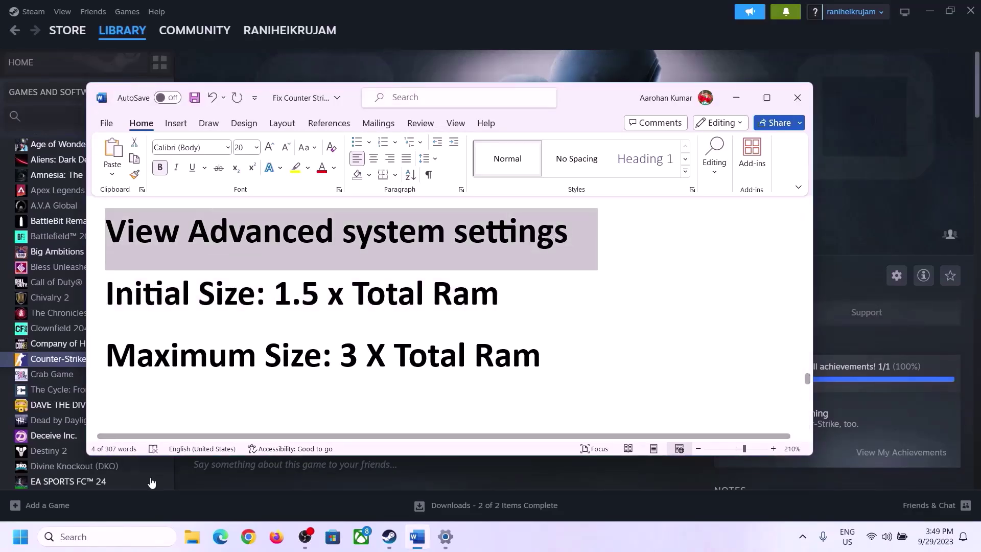
{"action": "key", "text": "ctrl+v"}
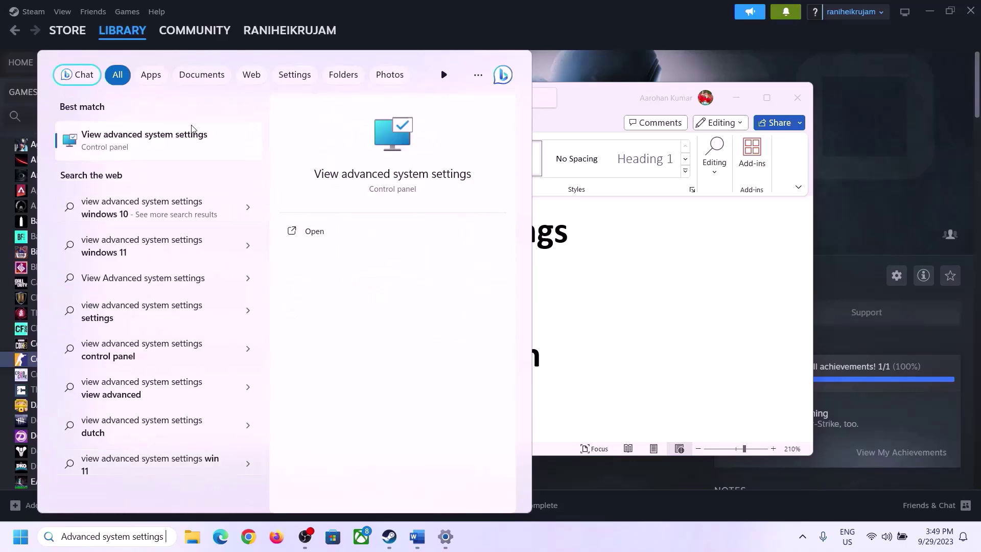
{"action": "left_click", "coordinate": [139, 146]}
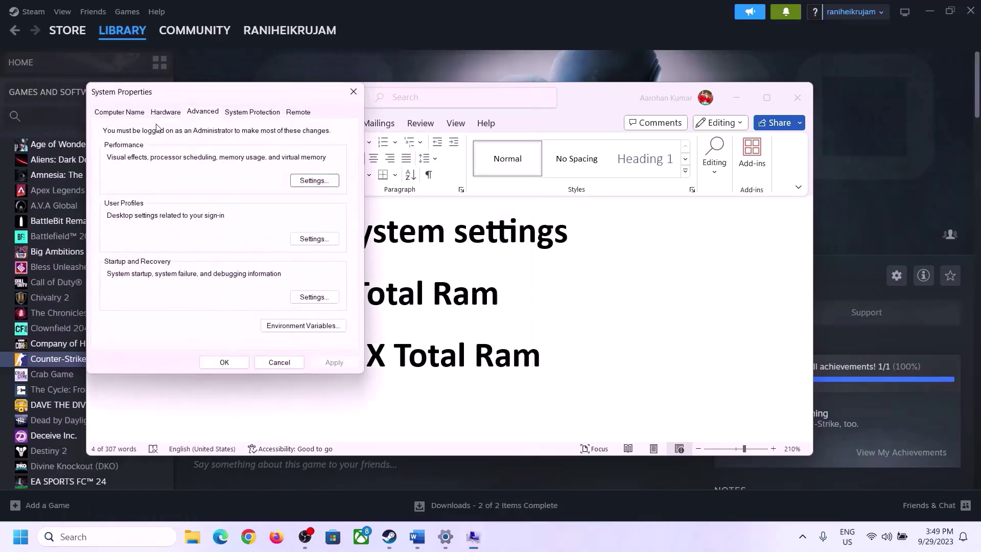
{"action": "left_click_drag", "start_coordinate": [203, 97], "coordinate": [438, 175]}
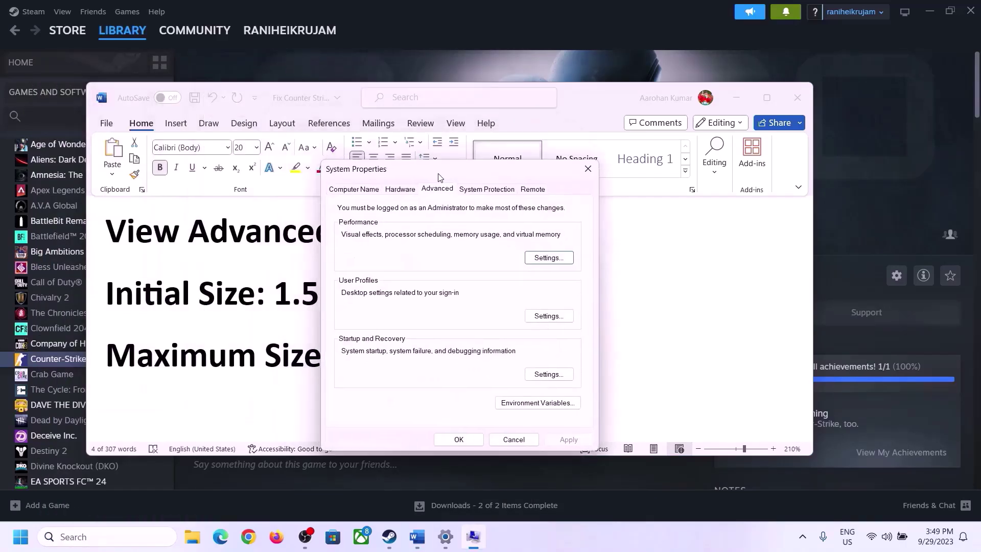
Step: In the advanced performance options, open the Virtual Memory settings, disable automatic paging file management and choose a custom size for drive C
{"action": "left_click", "coordinate": [550, 258]}
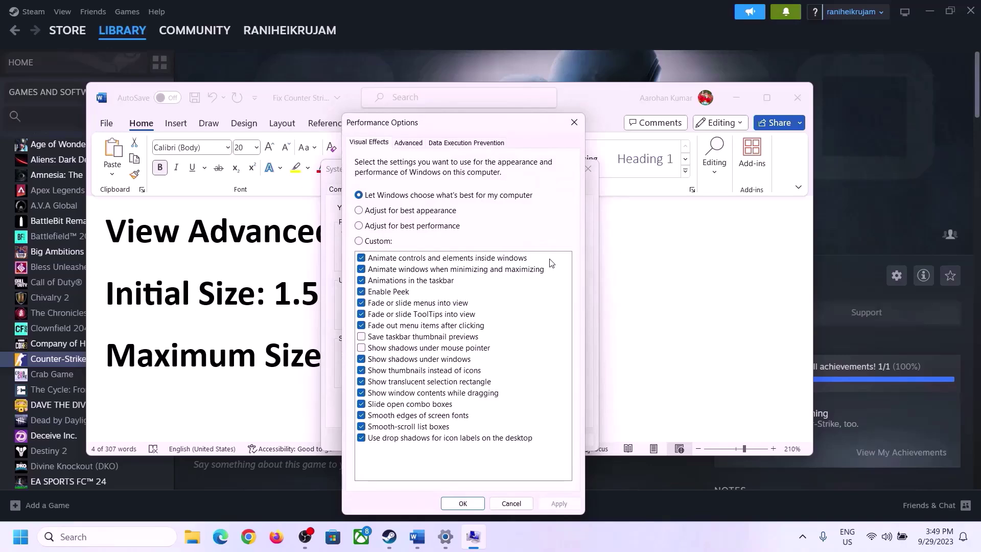
{"action": "left_click", "coordinate": [412, 146]}
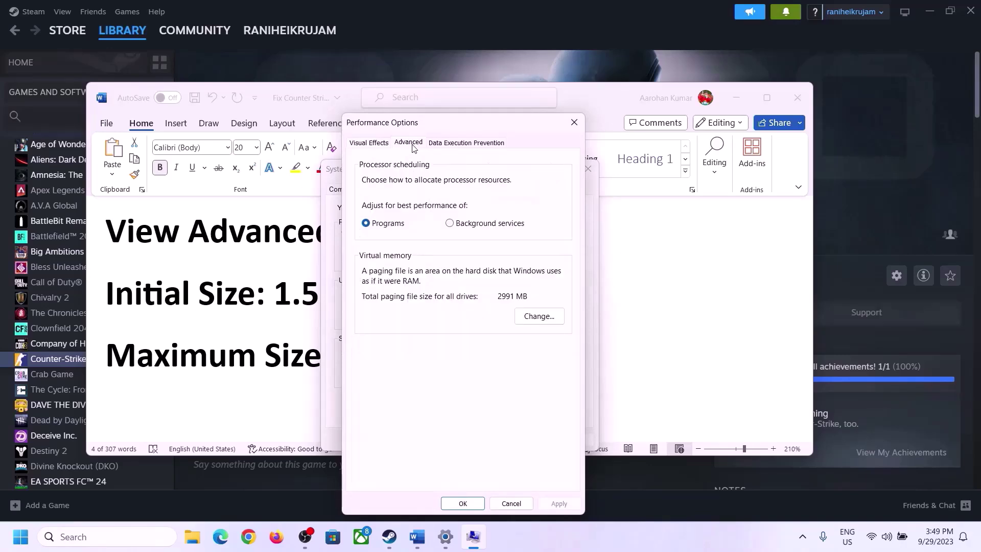
{"action": "left_click", "coordinate": [543, 317]}
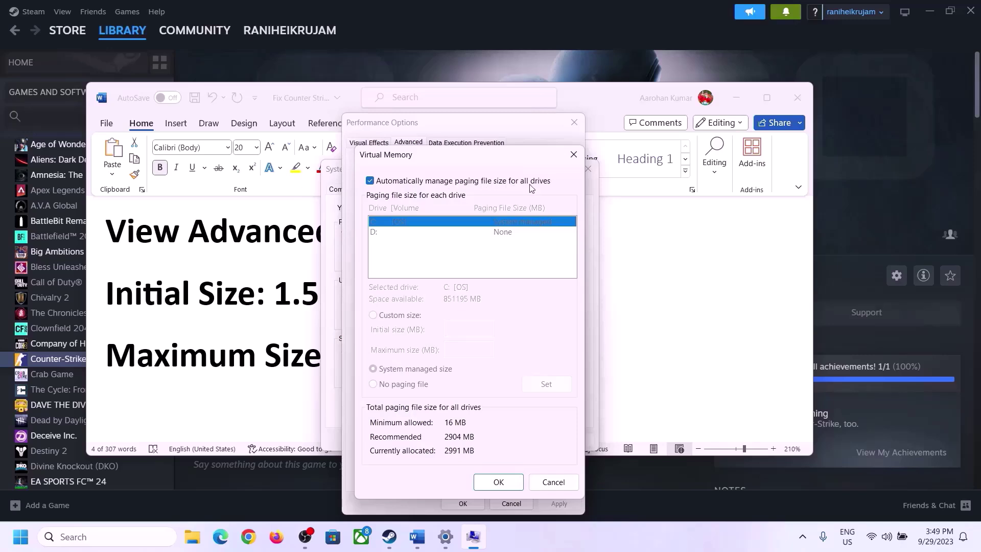
{"action": "left_click", "coordinate": [370, 181]}
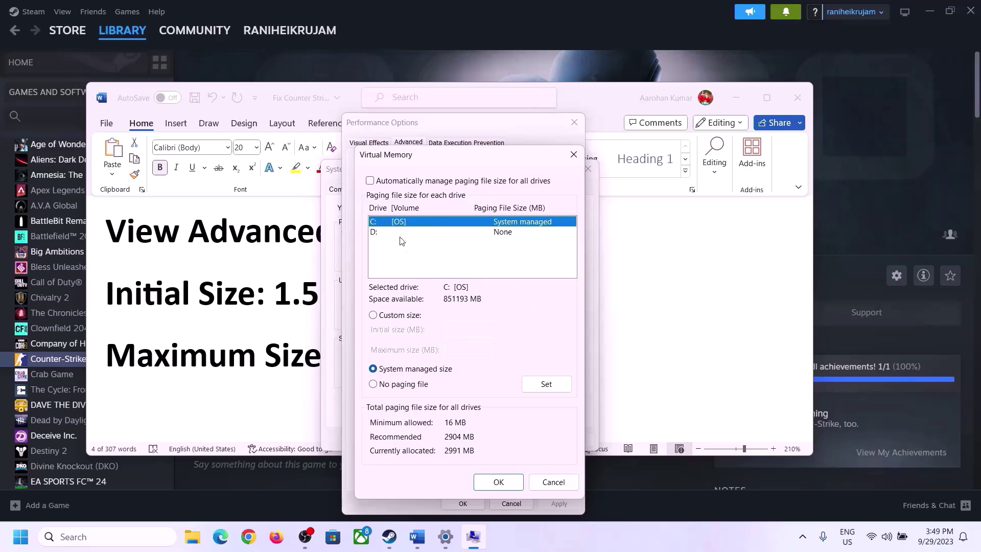
{"action": "left_click", "coordinate": [373, 315]}
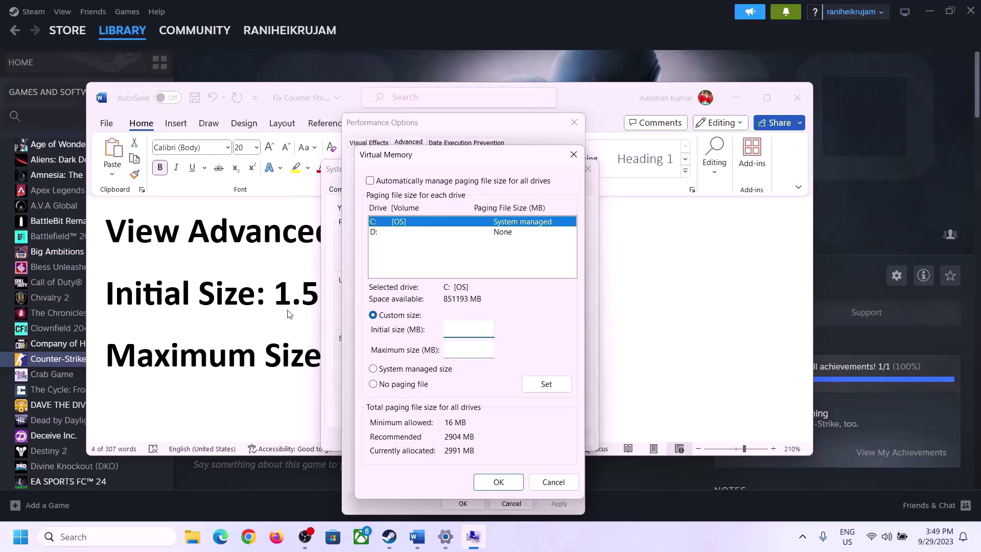
Step: Highlight the "1.5 x Total Ram" formula in the document and look up the installed RAM on the Settings About page
{"action": "key", "text": "alt+Tab"}
{"action": "left_click_drag", "start_coordinate": [280, 293], "coordinate": [505, 299]}
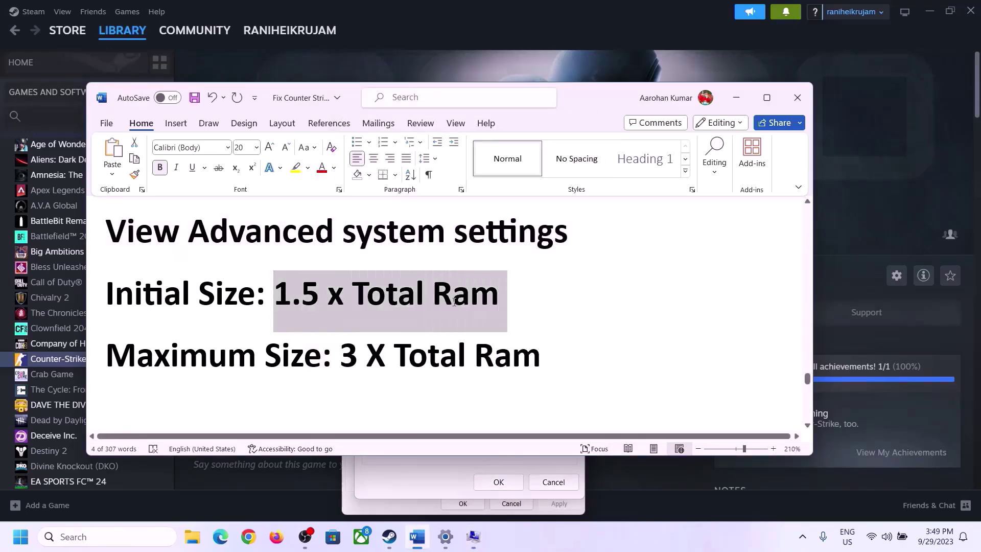
{"action": "left_click", "coordinate": [445, 540]}
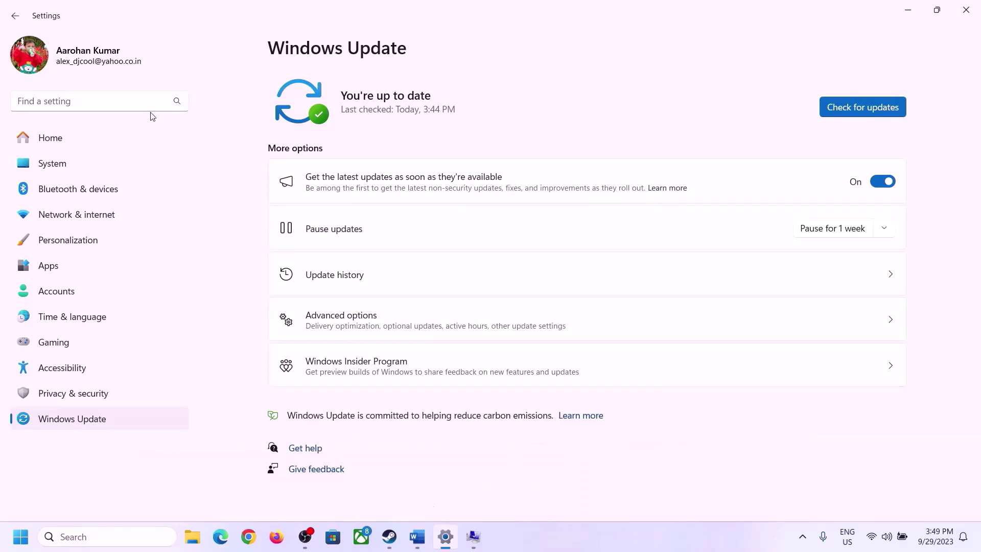
{"action": "left_click", "coordinate": [48, 164]}
{"action": "scroll", "coordinate": [360, 396], "scroll_direction": "down", "scroll_amount": 6}
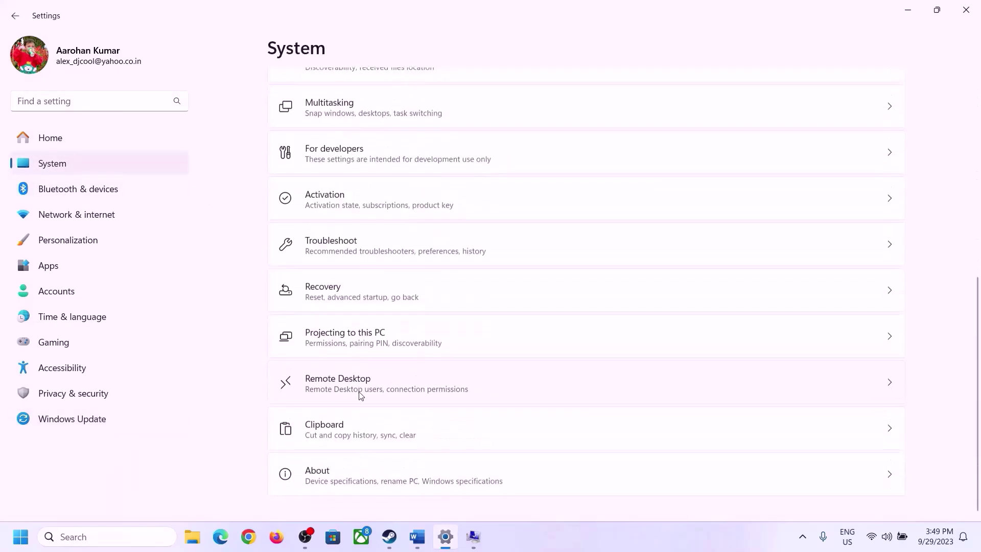
{"action": "left_click", "coordinate": [323, 483]}
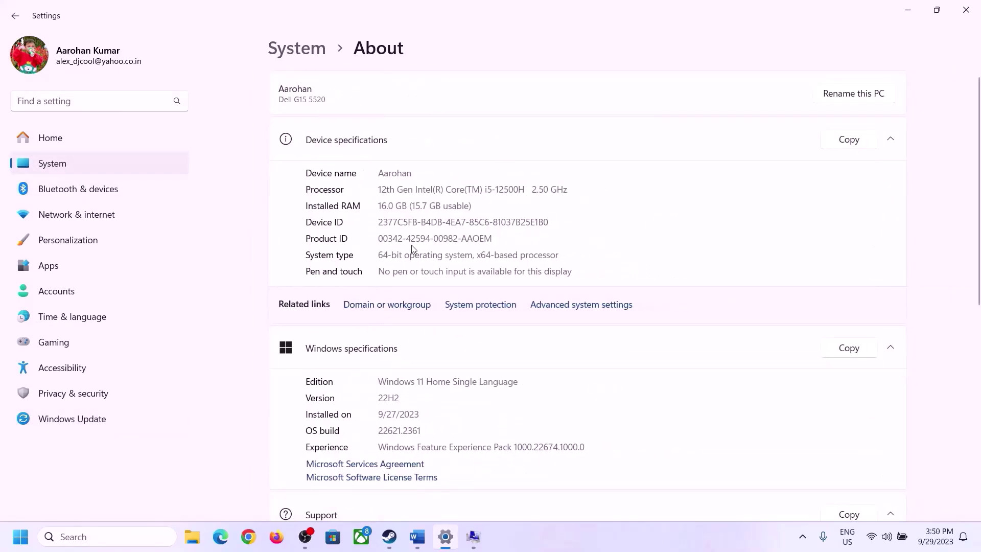
{"action": "left_click_drag", "start_coordinate": [389, 205], "coordinate": [374, 206]}
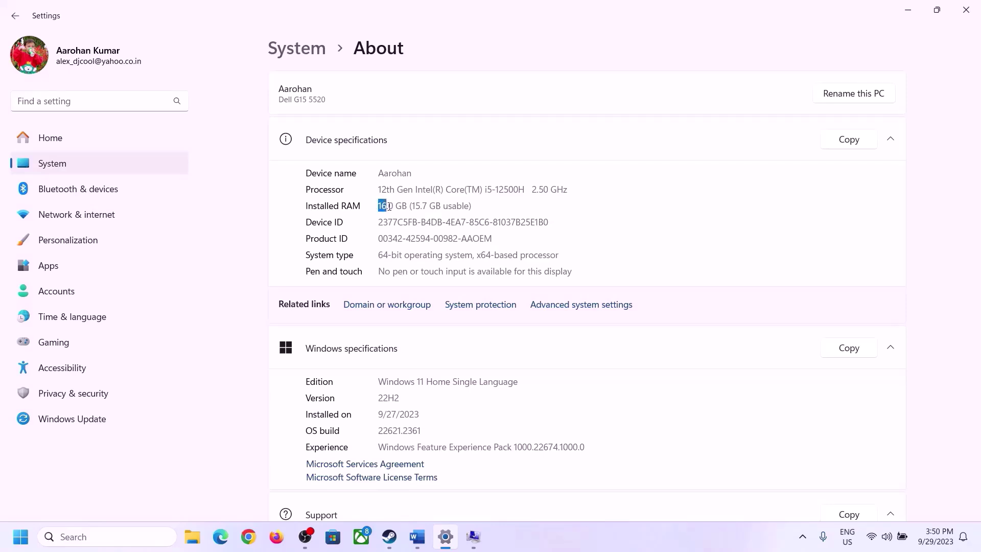
{"action": "left_click", "coordinate": [395, 207]}
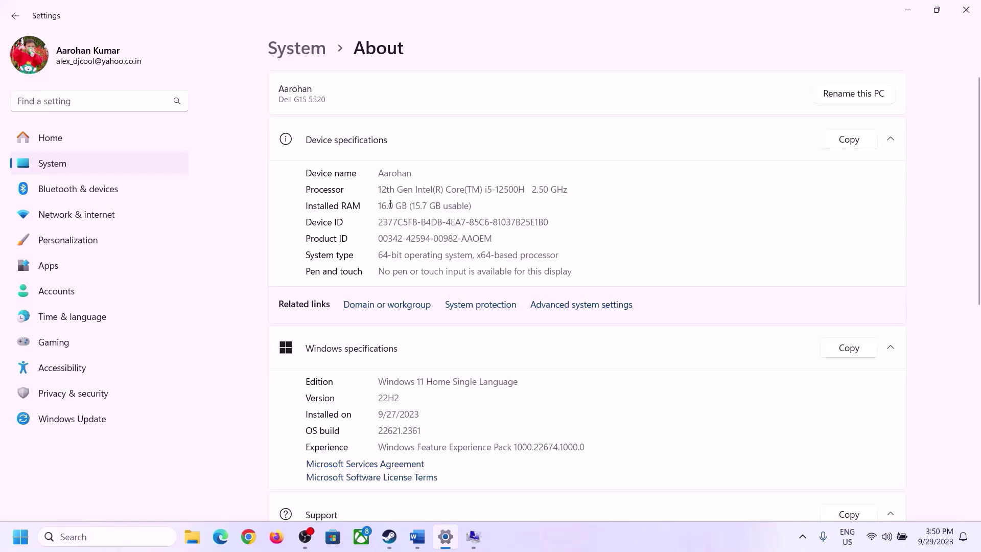
{"action": "left_click_drag", "start_coordinate": [391, 204], "coordinate": [374, 200]}
Step: Run calc to launch Calculator, place it beside the Virtual Memory dialog and bring up the document with the size formulas behind it
{"action": "left_click", "coordinate": [469, 538]}
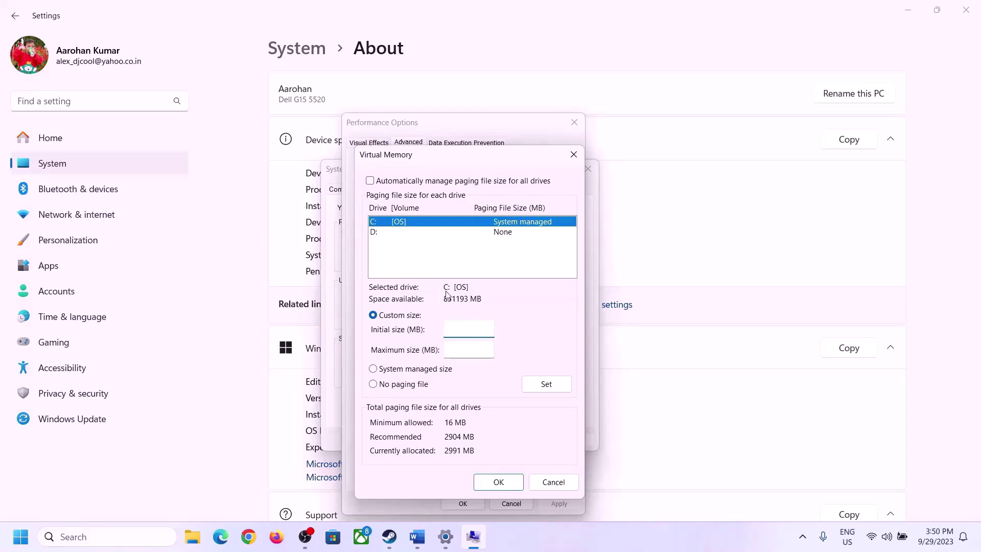
{"action": "mouse_move", "coordinate": [446, 537]}
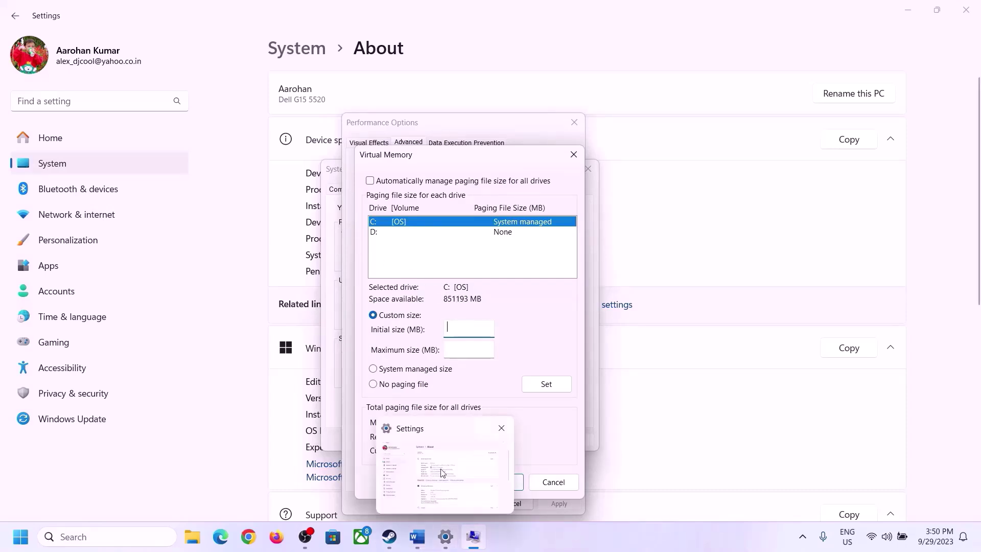
{"action": "mouse_move", "coordinate": [443, 473]}
{"action": "key", "text": "super+r"}
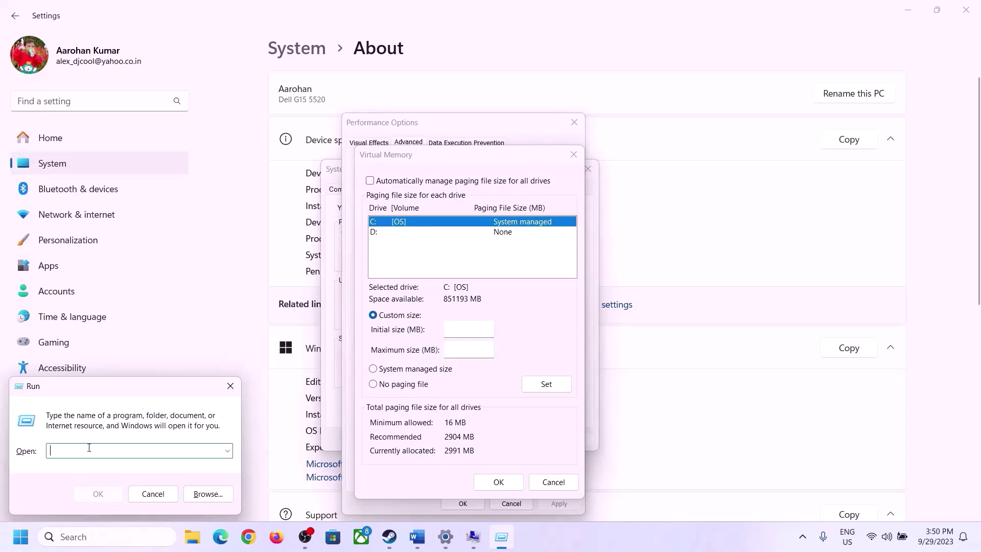
{"action": "type", "text": "calc"}
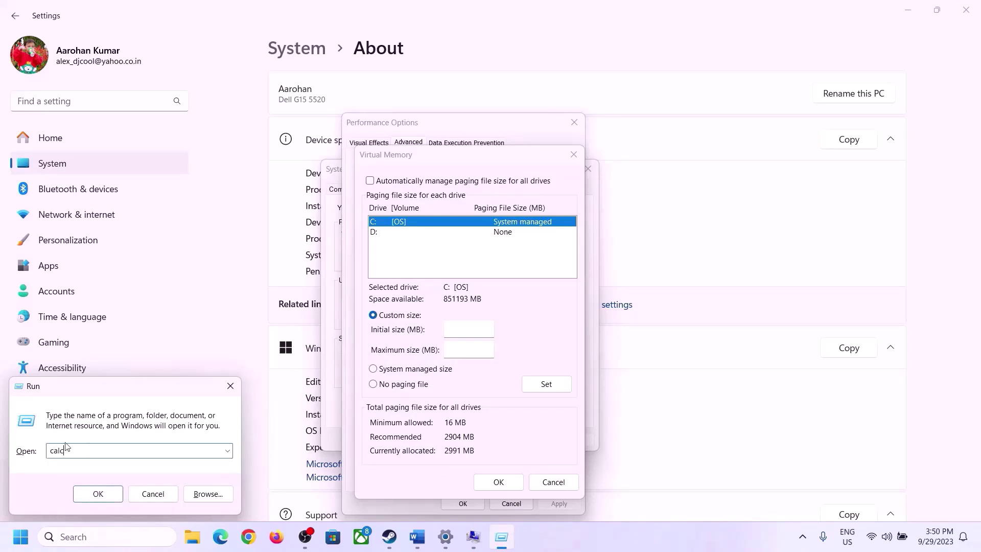
{"action": "left_click", "coordinate": [98, 494]}
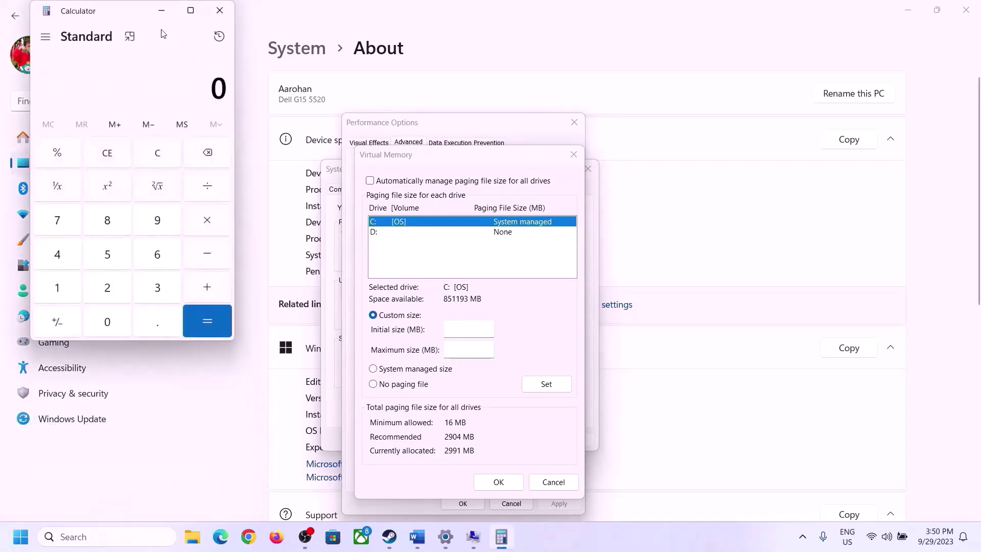
{"action": "left_click_drag", "start_coordinate": [120, 21], "coordinate": [714, 172]}
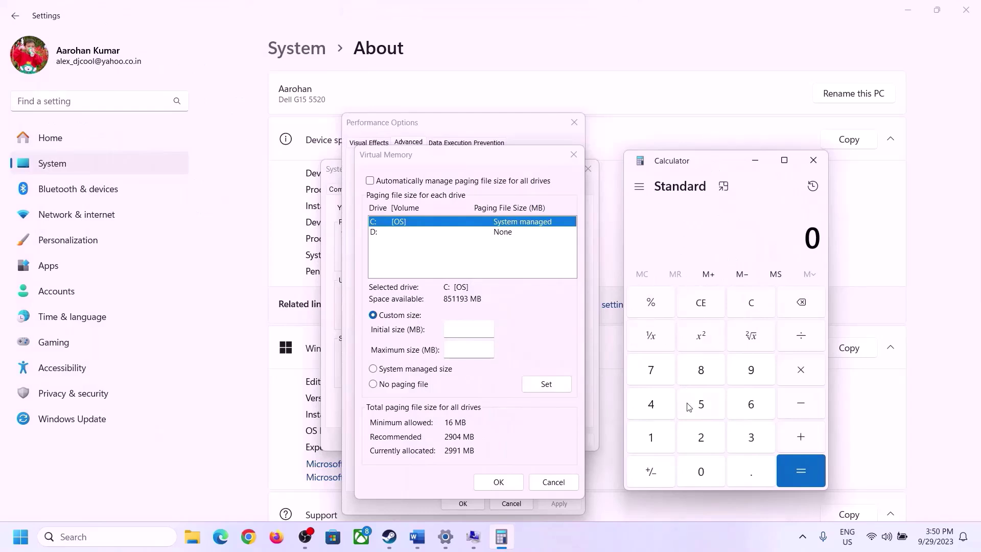
{"action": "left_click", "coordinate": [417, 546]}
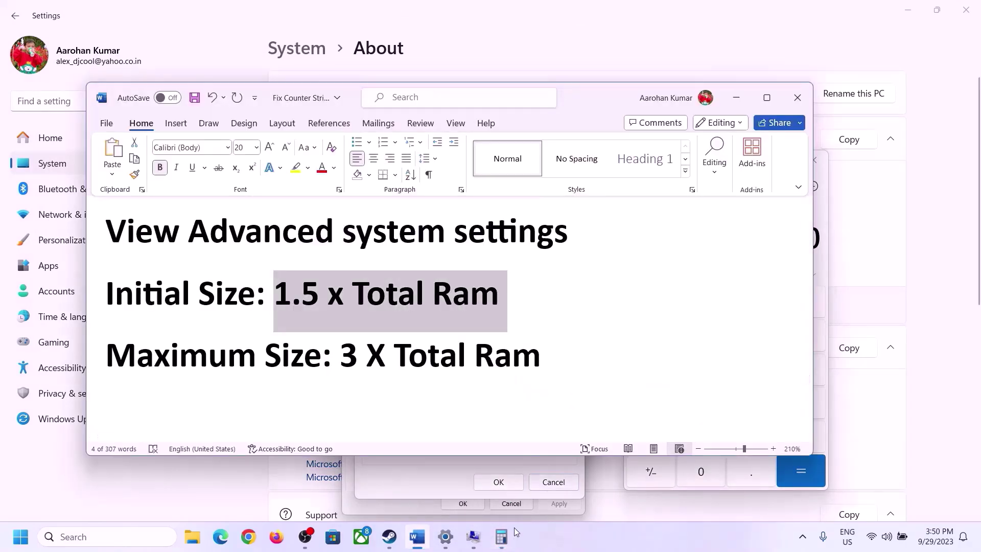
{"action": "left_click", "coordinate": [502, 537]}
{"action": "left_click", "coordinate": [657, 437]}
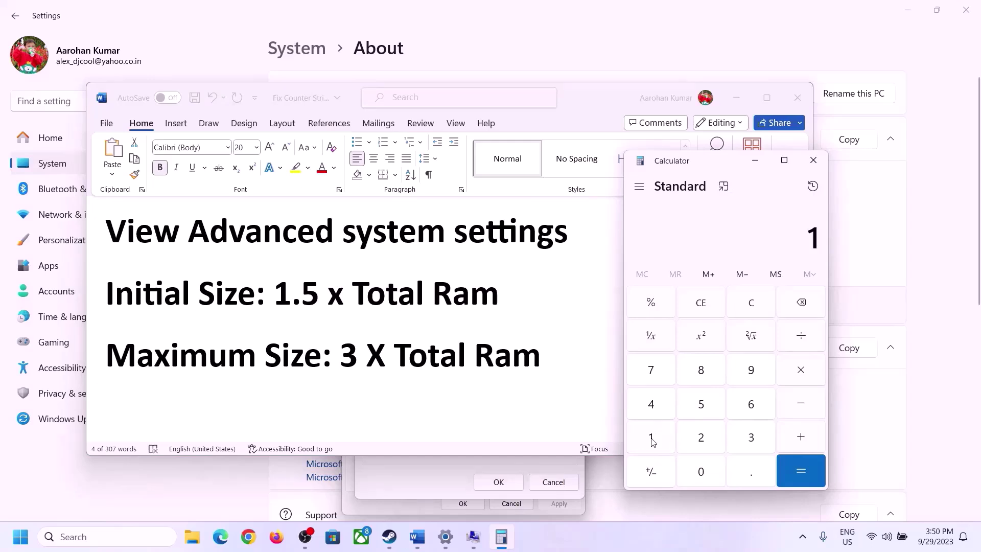
{"action": "left_click", "coordinate": [747, 412]}
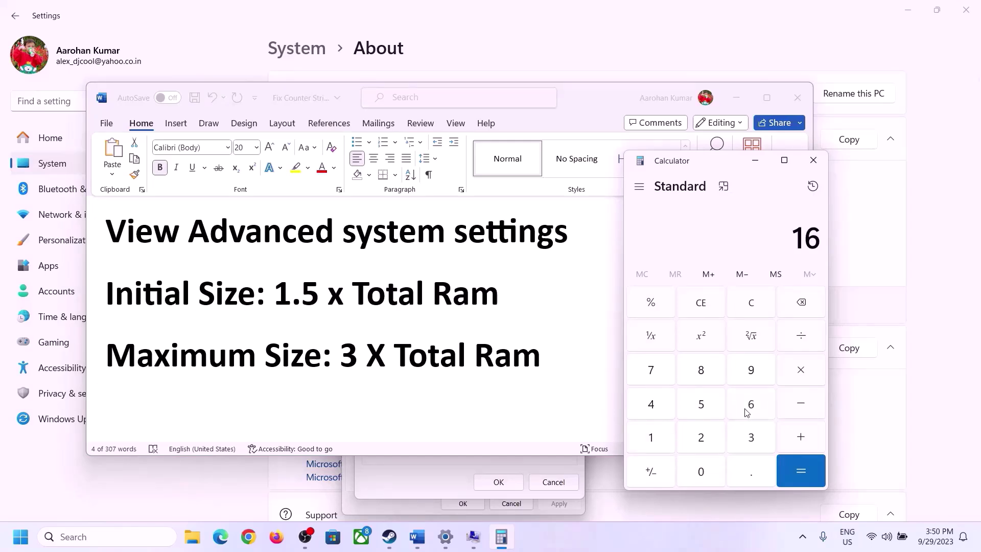
{"action": "left_click", "coordinate": [754, 310]}
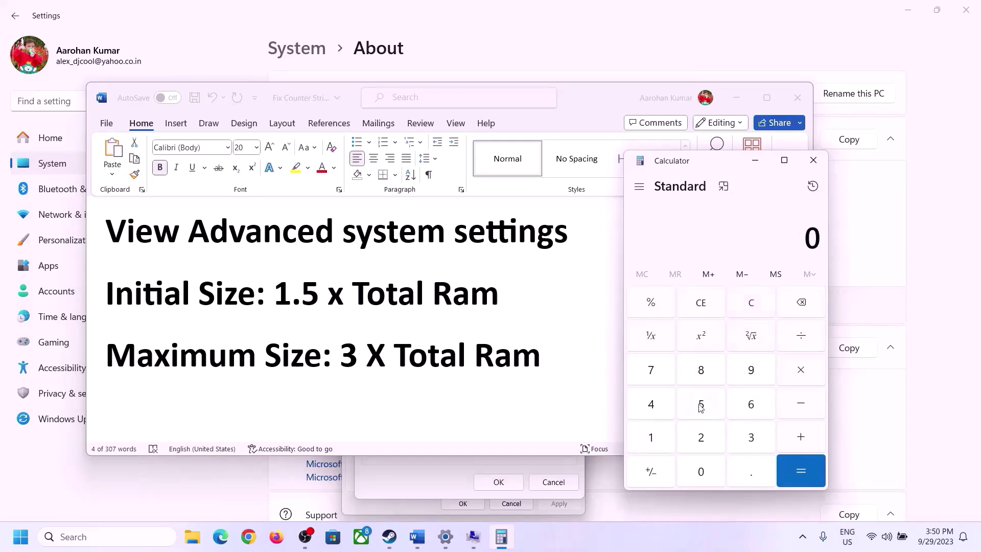
Step: Convert the 16 GB of installed RAM to megabytes by calculating 16 × 1024
{"action": "left_click", "coordinate": [658, 438]}
{"action": "left_click", "coordinate": [737, 409]}
{"action": "left_click", "coordinate": [801, 378]}
{"action": "left_click", "coordinate": [650, 441]}
{"action": "left_click", "coordinate": [702, 479]}
{"action": "left_click", "coordinate": [701, 439]}
{"action": "left_click", "coordinate": [658, 412]}
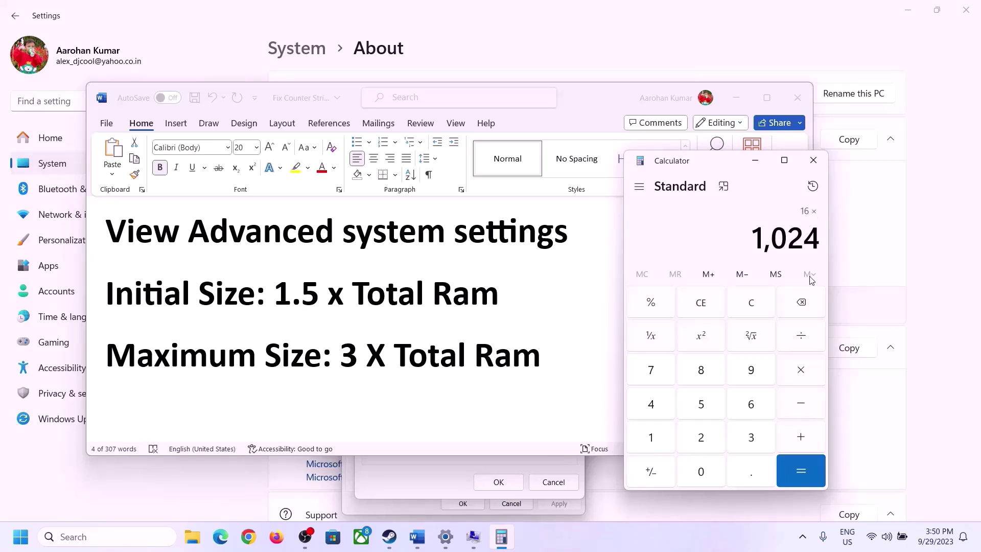
{"action": "left_click", "coordinate": [800, 471]}
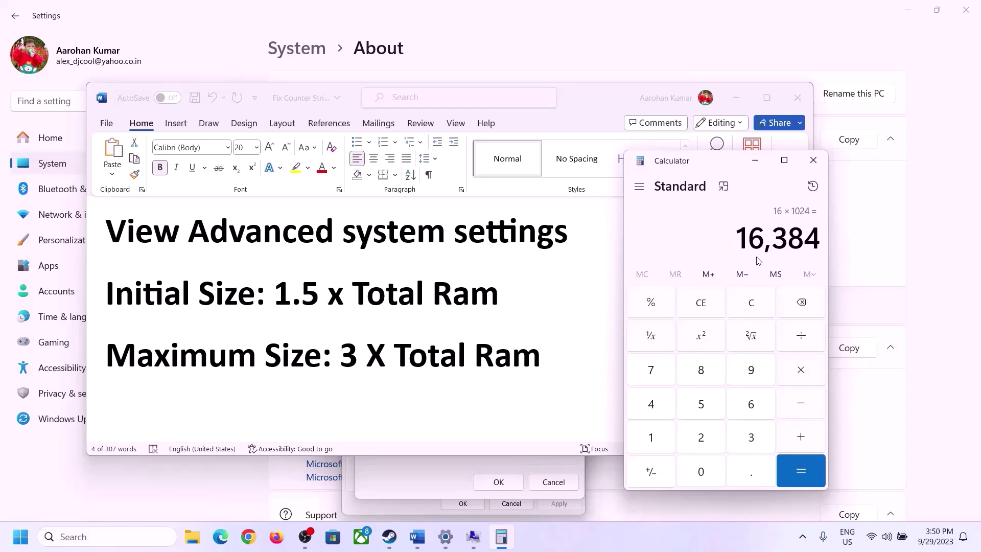
Step: Multiply the RAM size in megabytes by 1.5 to get the initial paging file size
{"action": "left_click", "coordinate": [801, 373]}
{"action": "left_click", "coordinate": [652, 437]}
{"action": "left_click", "coordinate": [749, 480]}
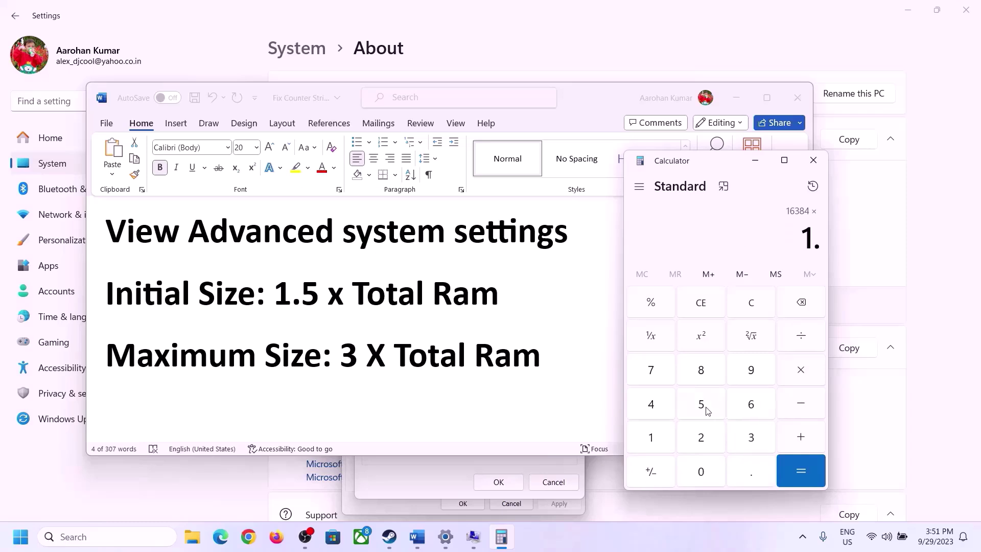
{"action": "left_click", "coordinate": [703, 407]}
{"action": "left_click", "coordinate": [799, 468]}
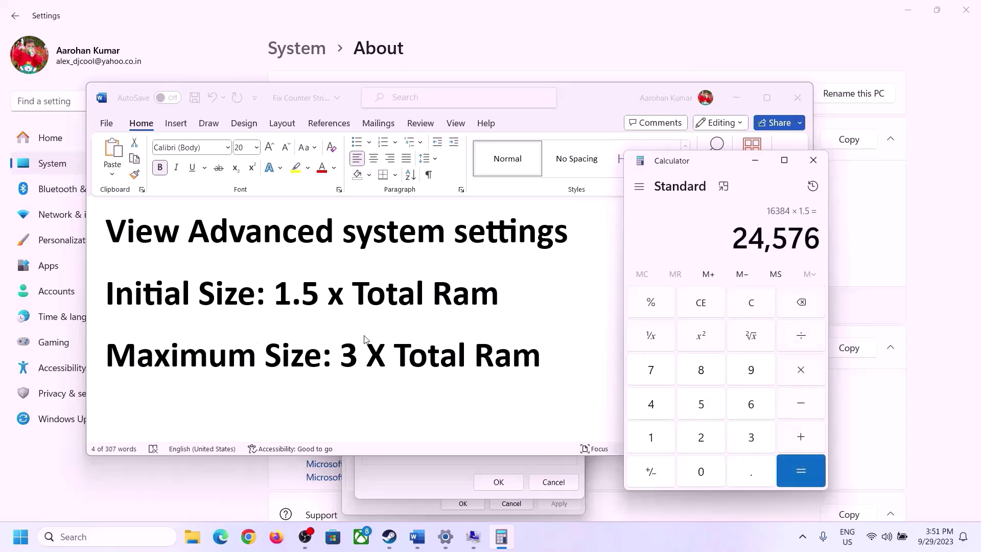
Step: Set the custom initial size of drive C's paging file to 24576 MB and move on to the maximum size
{"action": "left_click", "coordinate": [475, 466]}
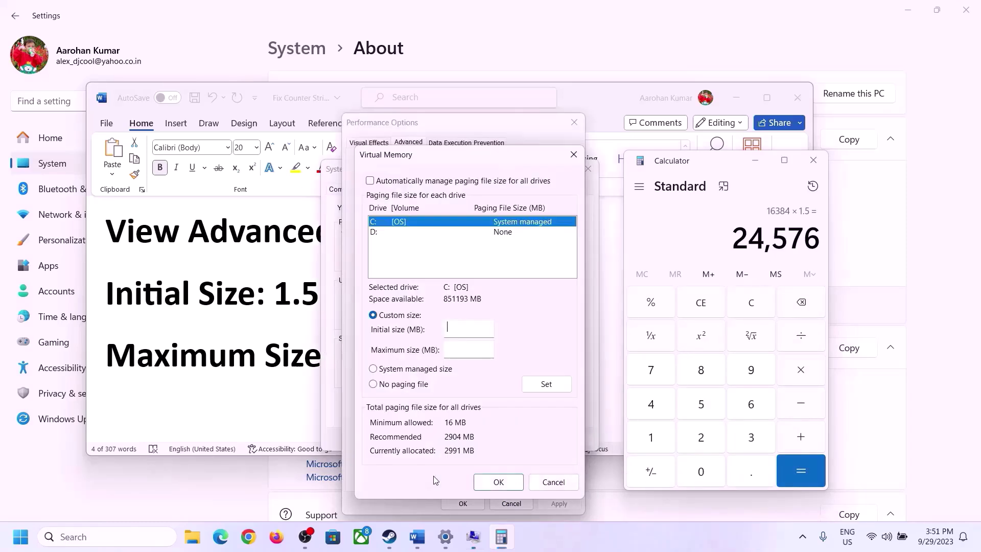
{"action": "left_click", "coordinate": [464, 331]}
{"action": "type", "text": "24576"}
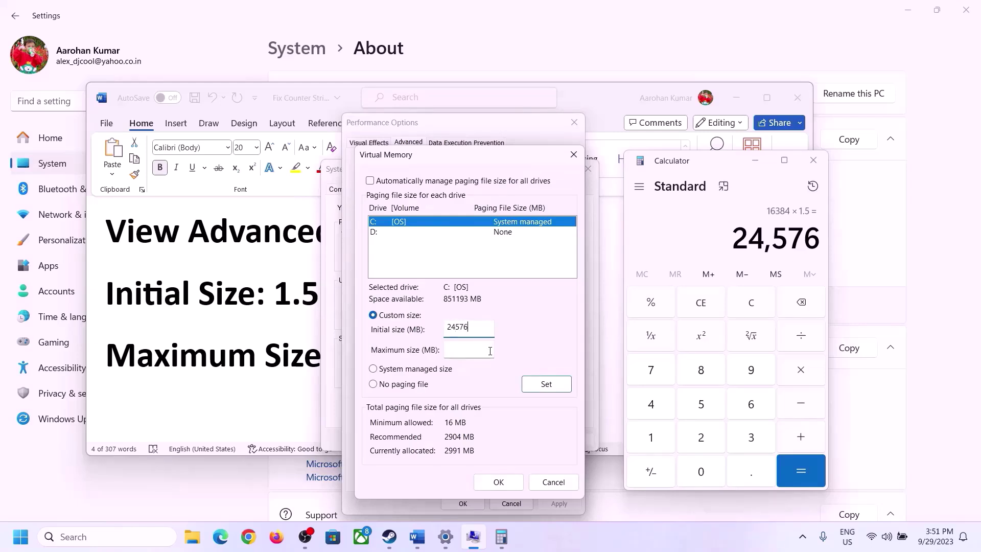
{"action": "left_click", "coordinate": [490, 350]}
Step: Check the maximum size formula in the document, clear the calculator and view the installed RAM in Settings again
{"action": "key", "text": "alt+Tab"}
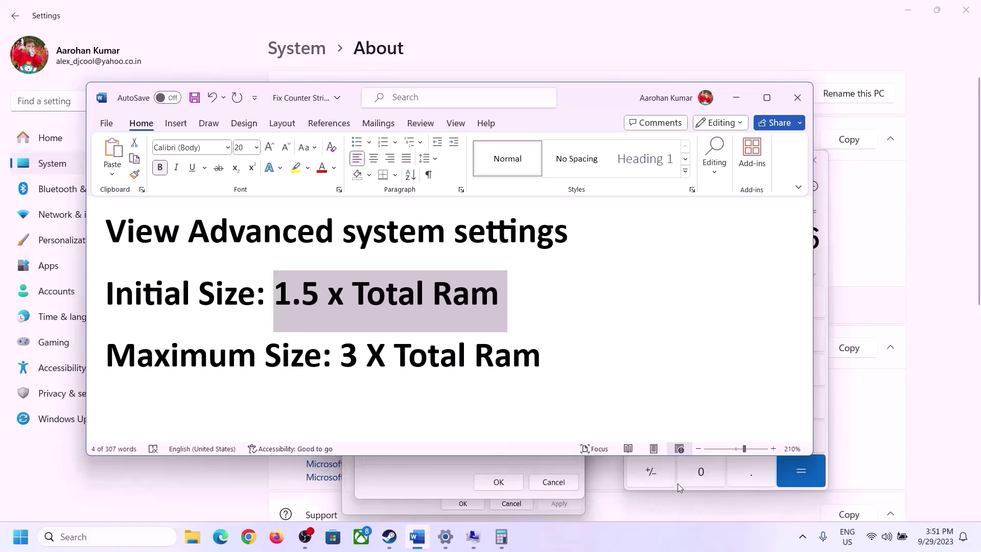
{"action": "left_click", "coordinate": [824, 265]}
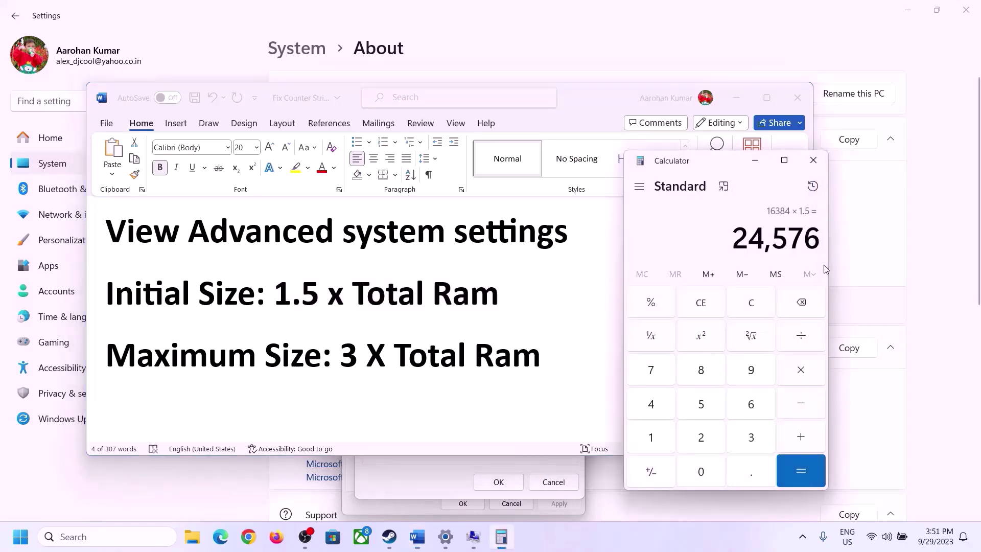
{"action": "left_click", "coordinate": [755, 305]}
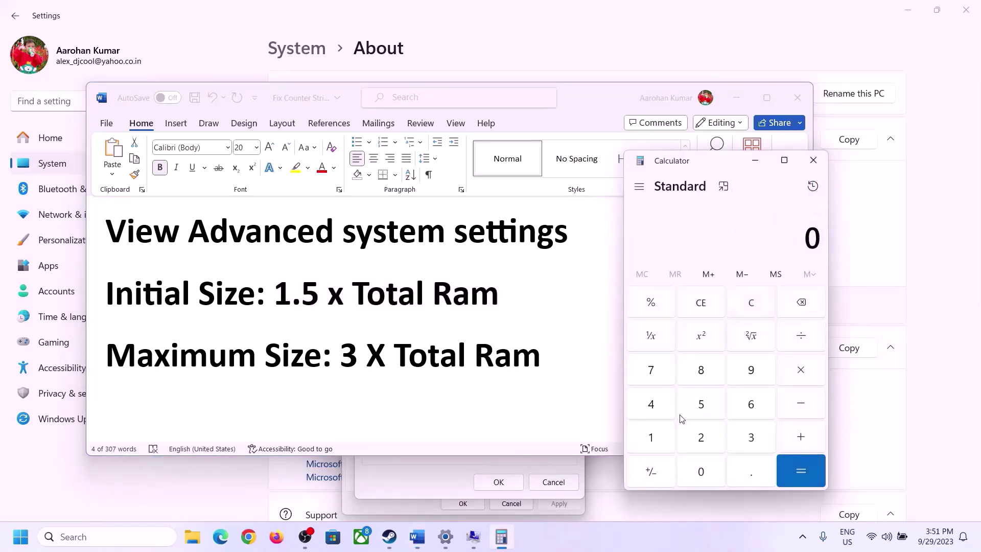
{"action": "left_click", "coordinate": [453, 542]}
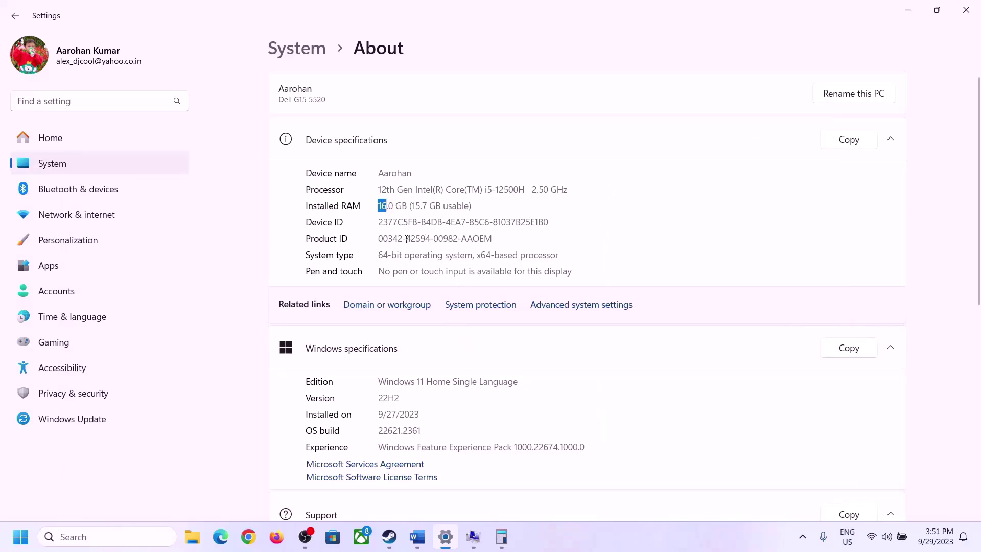
Step: Return to Calculator and compute 16 × 1024 again as the basis for the maximum paging file size
{"action": "left_click", "coordinate": [502, 536]}
{"action": "left_click", "coordinate": [657, 437]}
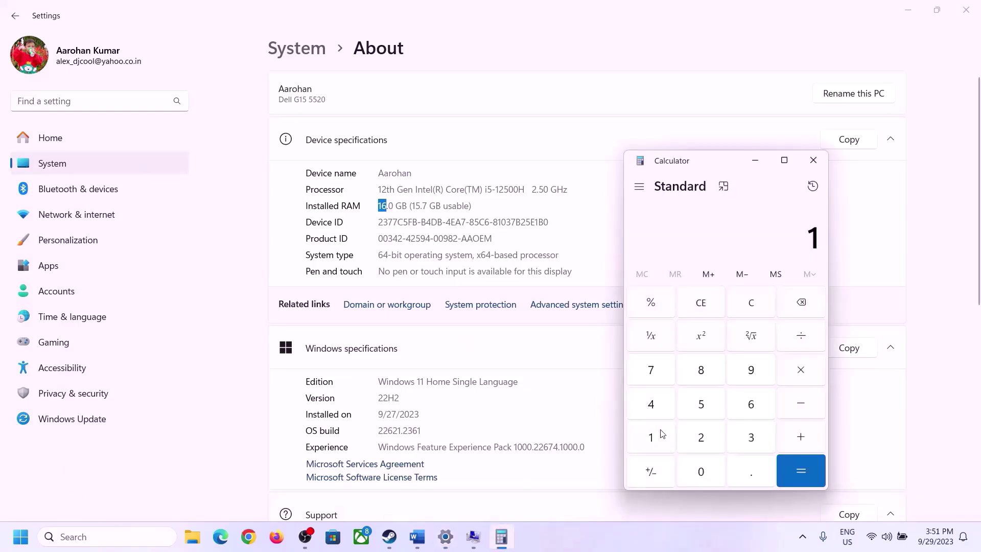
{"action": "left_click", "coordinate": [748, 406]}
{"action": "left_click", "coordinate": [799, 371]}
{"action": "left_click", "coordinate": [655, 436]}
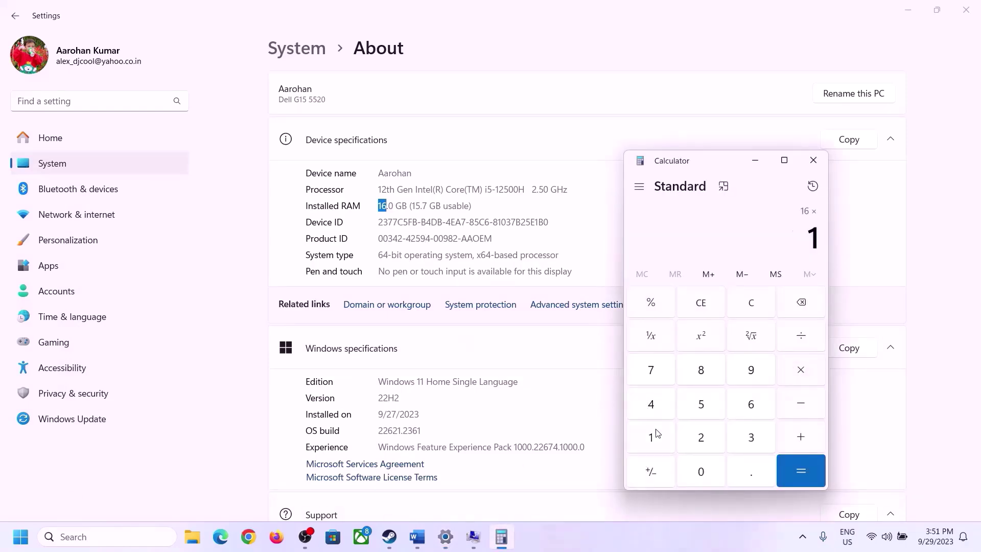
{"action": "left_click", "coordinate": [695, 466]}
{"action": "left_click", "coordinate": [701, 437]}
{"action": "left_click", "coordinate": [651, 404]}
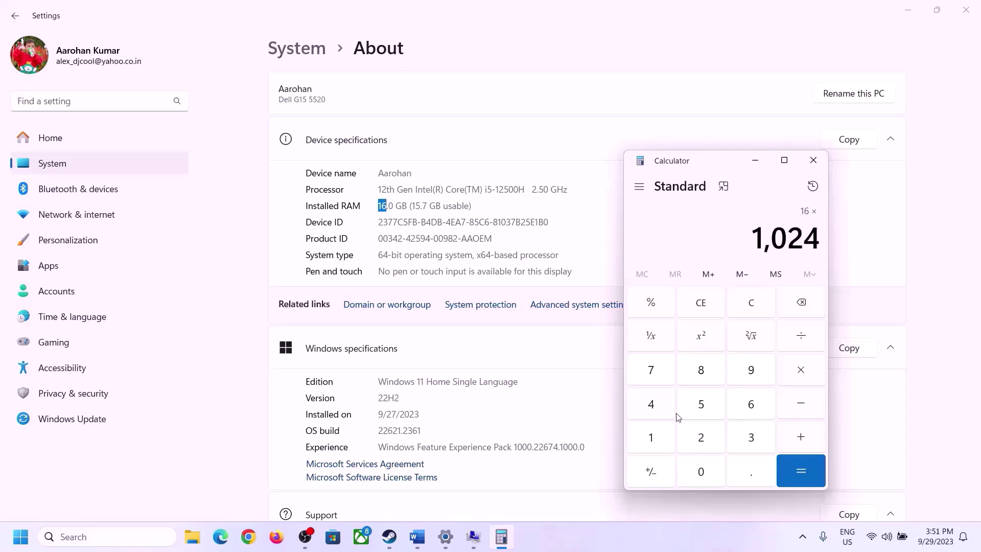
{"action": "left_click", "coordinate": [790, 479]}
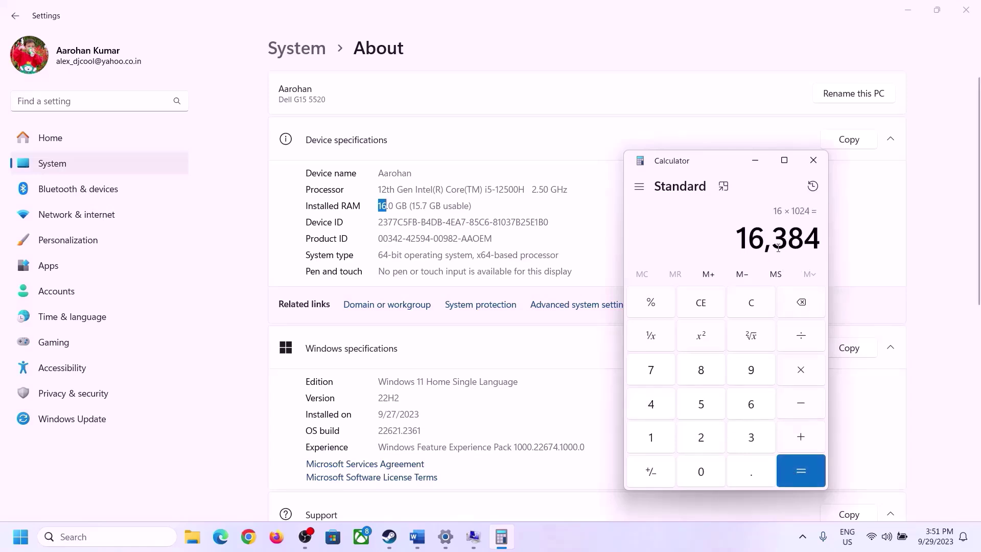
Step: Check the maximum size formula in the Word document and multiply the RAM size of 16384 MB by 3 in Calculator
{"action": "left_click", "coordinate": [418, 537]}
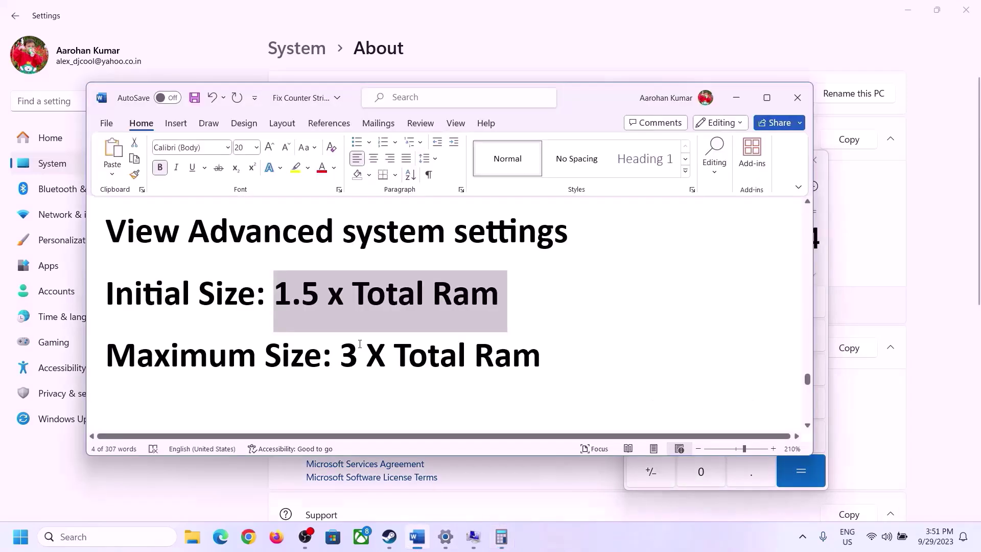
{"action": "left_click", "coordinate": [501, 536]}
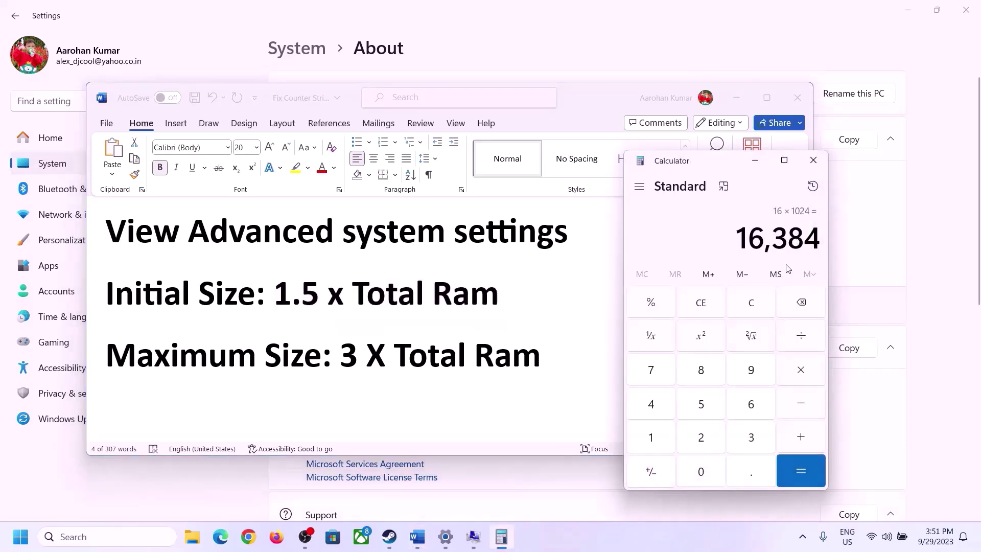
{"action": "left_click", "coordinate": [801, 370]}
{"action": "left_click", "coordinate": [742, 440]}
{"action": "left_click", "coordinate": [801, 471]}
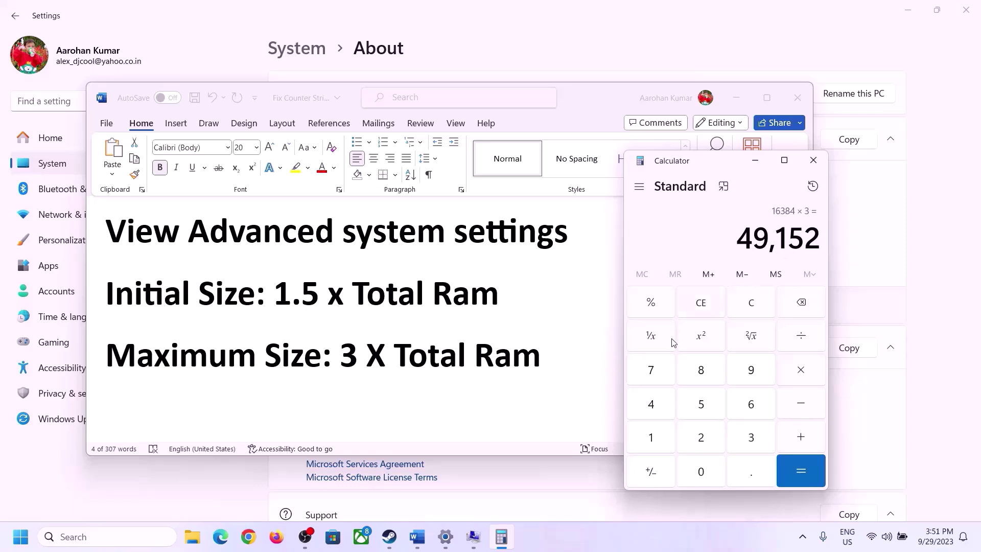
Step: Set the maximum size of drive C's custom paging file to 49152 MB and apply the virtual memory change
{"action": "left_click", "coordinate": [474, 537]}
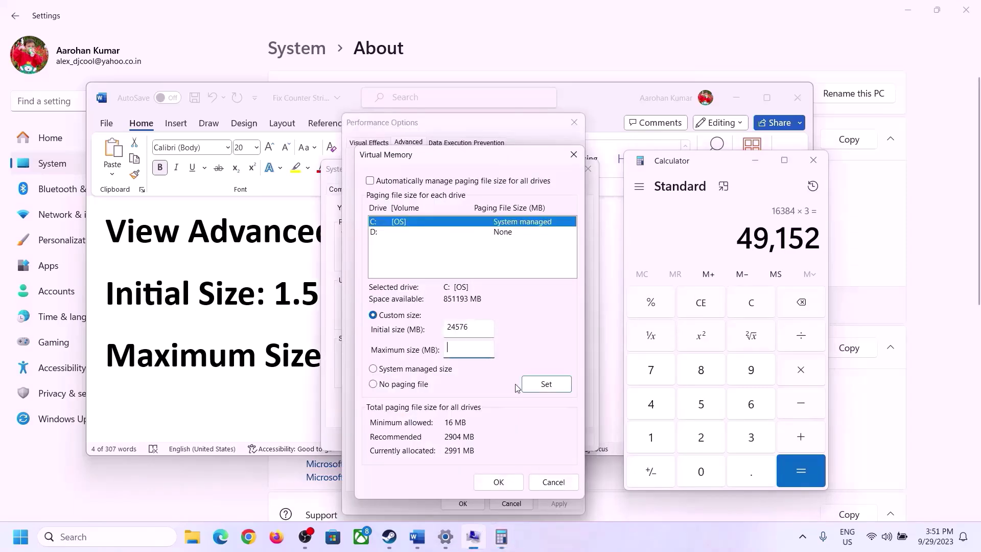
{"action": "type", "text": "49152"}
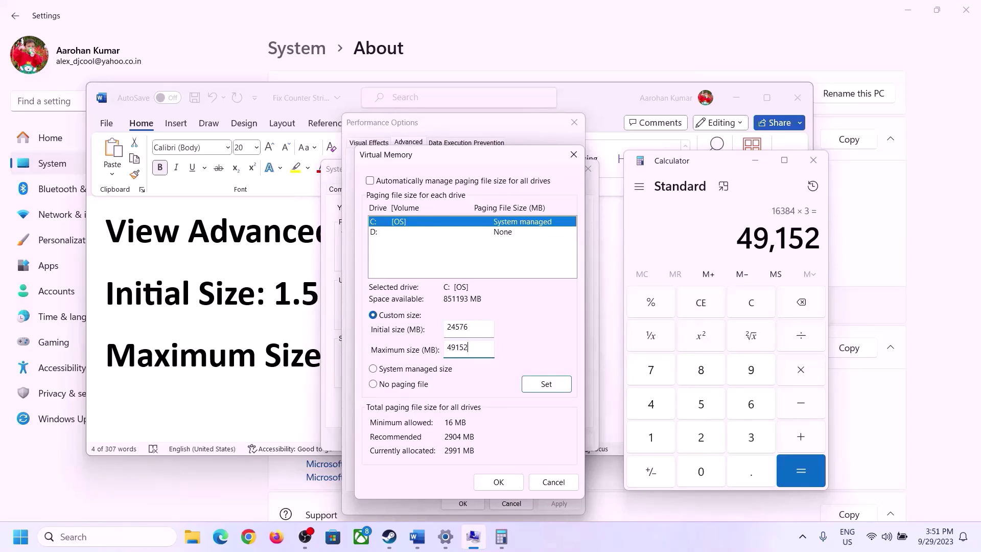
{"action": "left_click", "coordinate": [546, 385]}
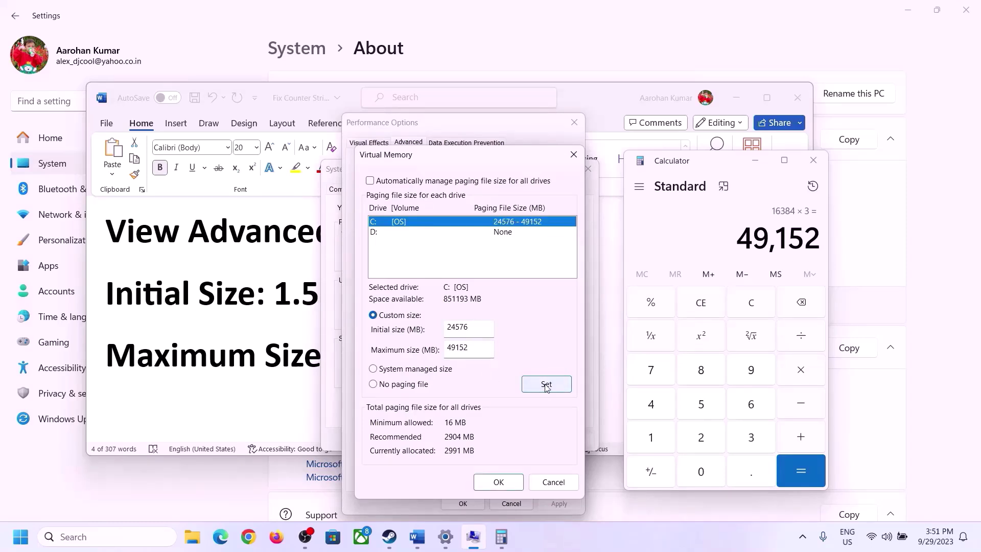
{"action": "left_click", "coordinate": [502, 481]}
{"action": "left_click", "coordinate": [609, 317]}
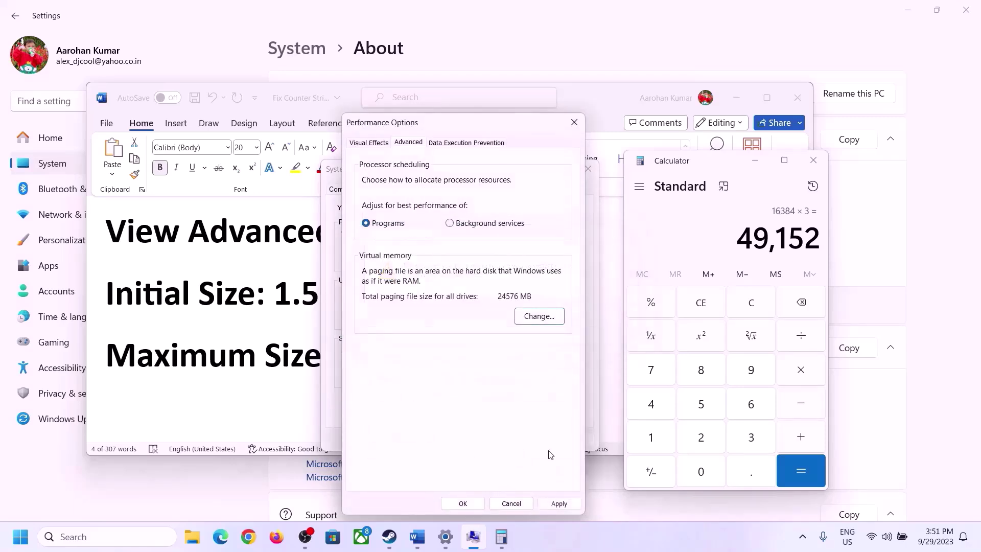
Step: Accept the Performance Options and System Properties dialogs and dismiss the restart prompt without restarting
{"action": "left_click", "coordinate": [464, 505]}
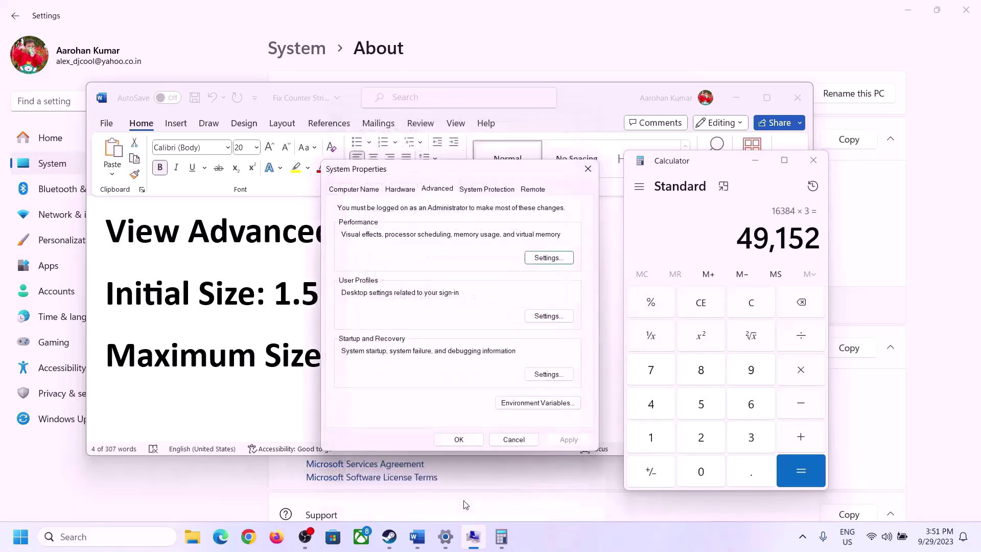
{"action": "left_click", "coordinate": [459, 438]}
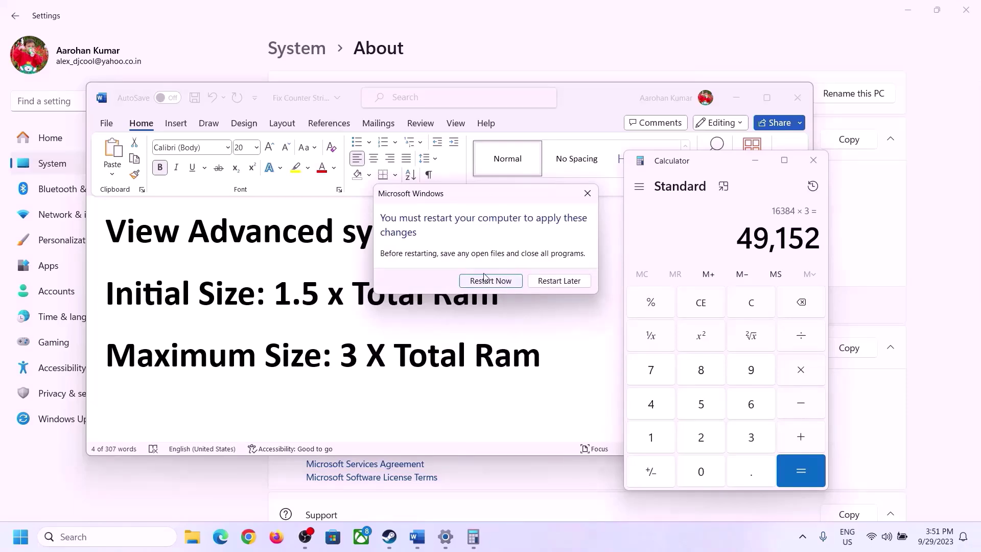
{"action": "left_click", "coordinate": [587, 193]}
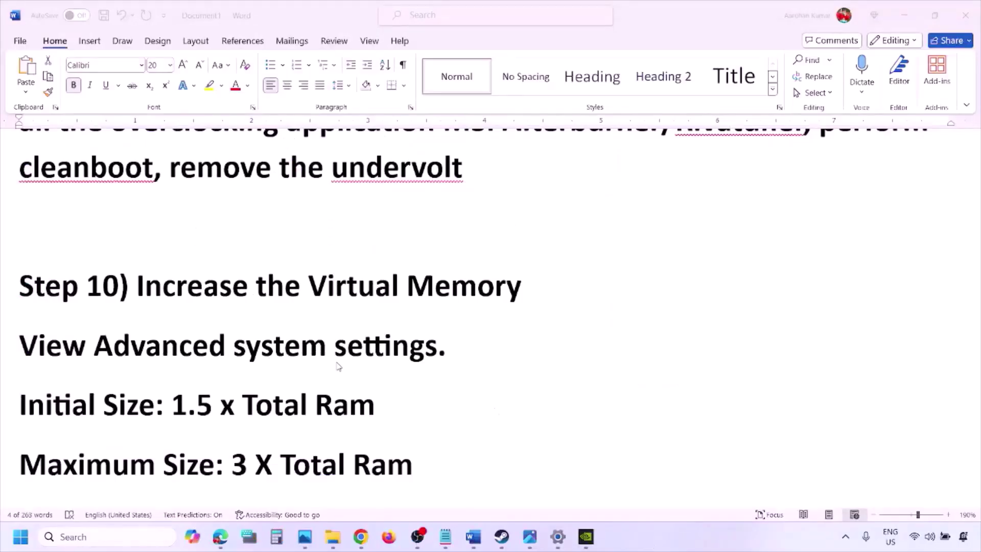
Step: Go to Step 11 on updating the BIOS in the Word document and highlight its title while reading
{"action": "scroll", "coordinate": [338, 367], "scroll_direction": "down", "scroll_amount": 3}
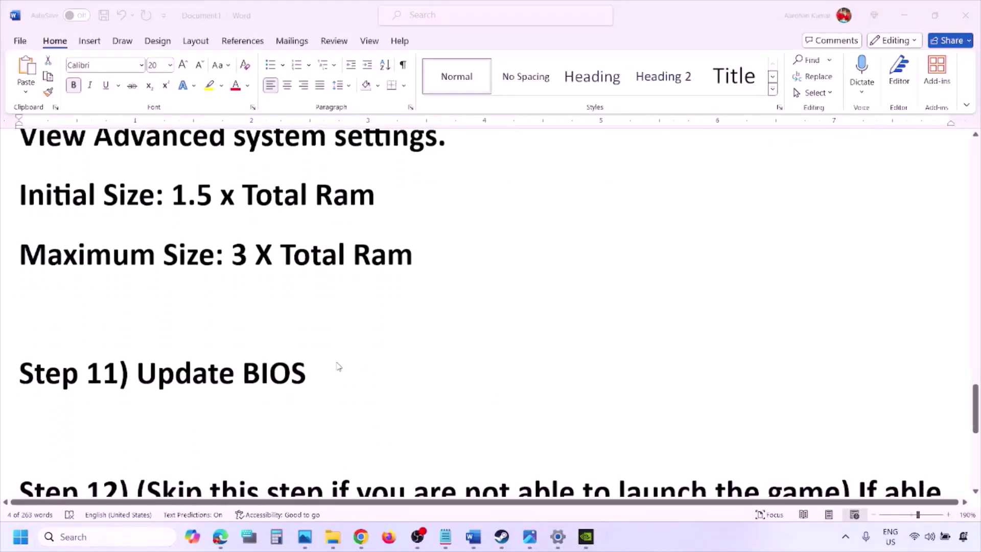
{"action": "left_click", "coordinate": [155, 376]}
{"action": "left_click_drag", "start_coordinate": [135, 374], "coordinate": [330, 372]}
{"action": "left_click", "coordinate": [329, 372]}
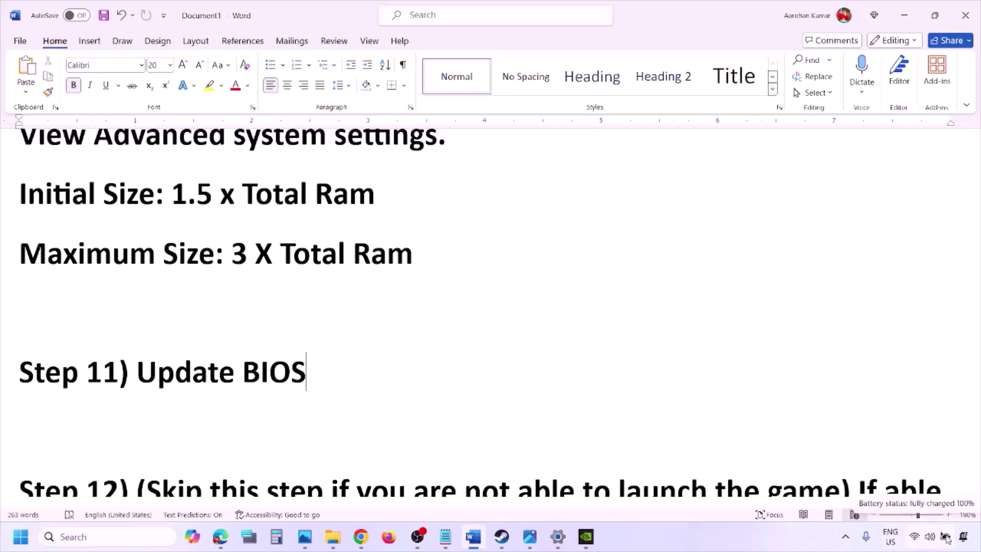
{"action": "left_click", "coordinate": [768, 538]}
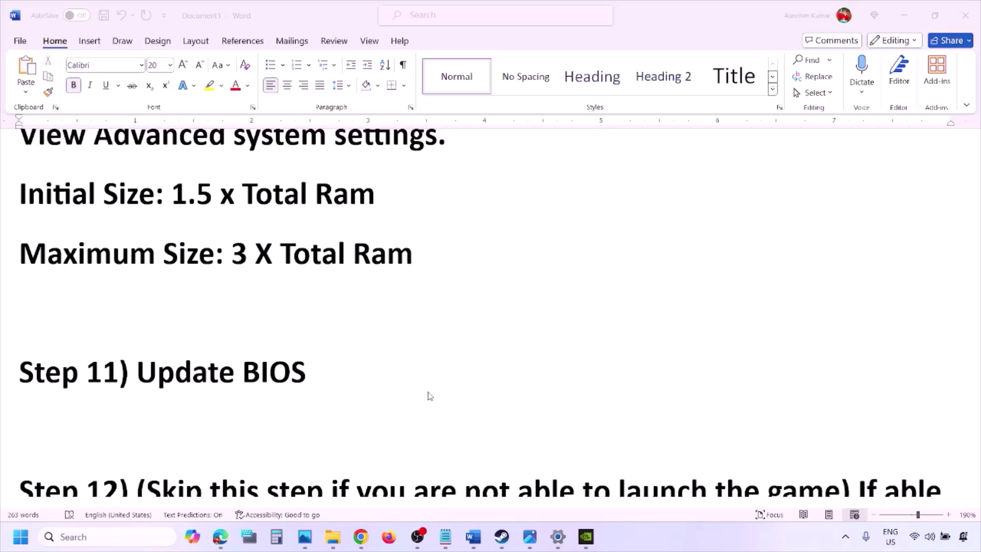
Step: Read Step 12 on windowed mode and lower video settings, highlighting the advice about the graphics preset
{"action": "scroll", "coordinate": [429, 396], "scroll_direction": "down", "scroll_amount": 3}
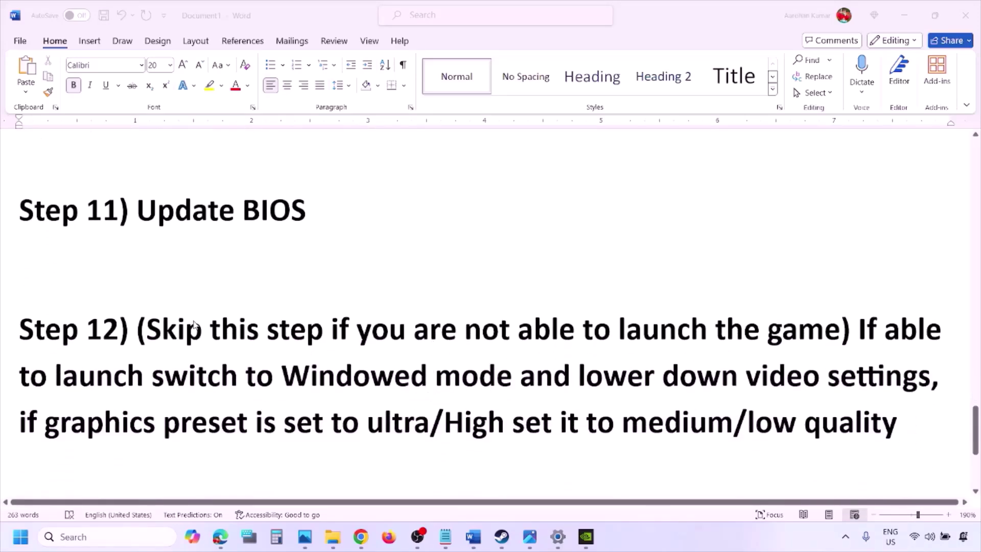
{"action": "left_click_drag", "start_coordinate": [152, 330], "coordinate": [933, 376]}
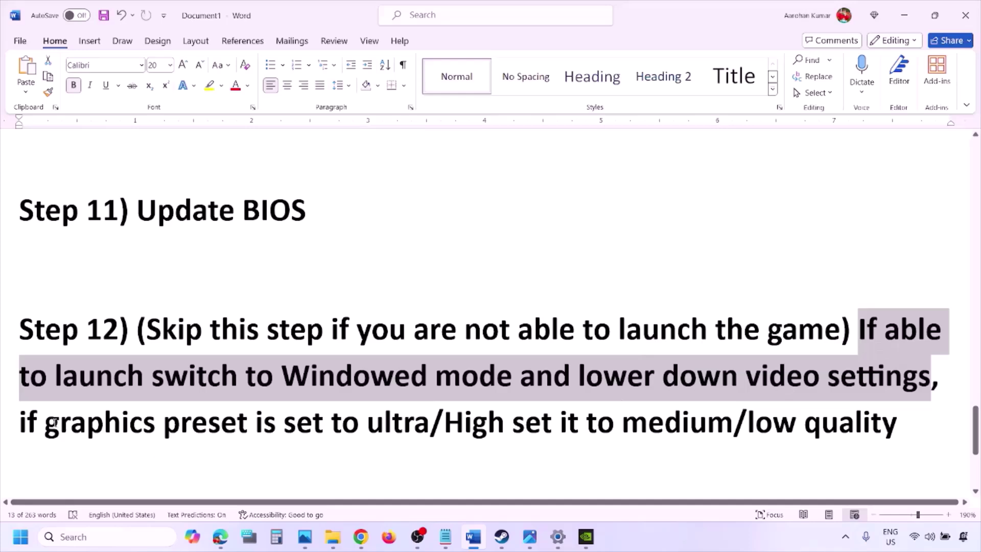
{"action": "left_click_drag", "start_coordinate": [53, 424], "coordinate": [535, 436]}
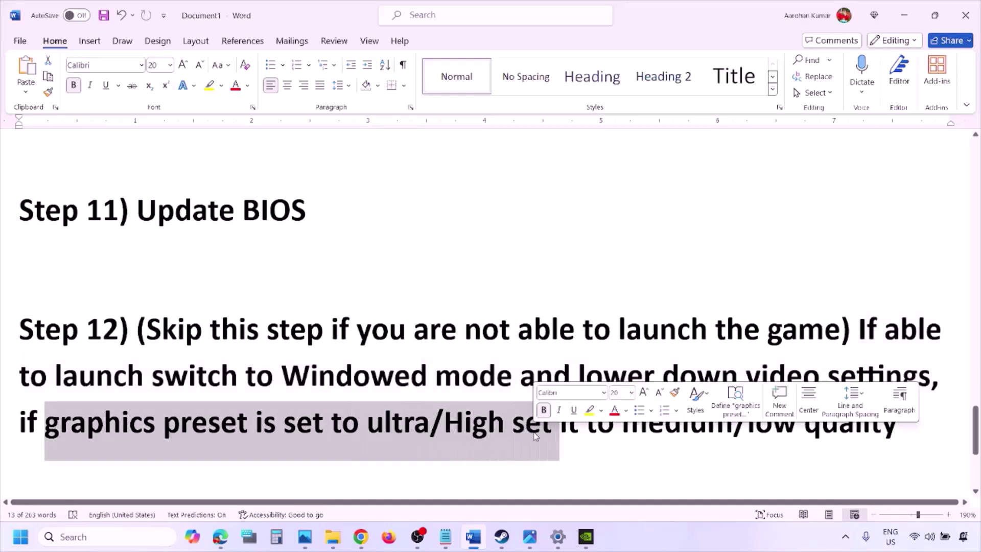
{"action": "left_click", "coordinate": [593, 433]}
{"action": "left_click_drag", "start_coordinate": [650, 424], "coordinate": [829, 421]}
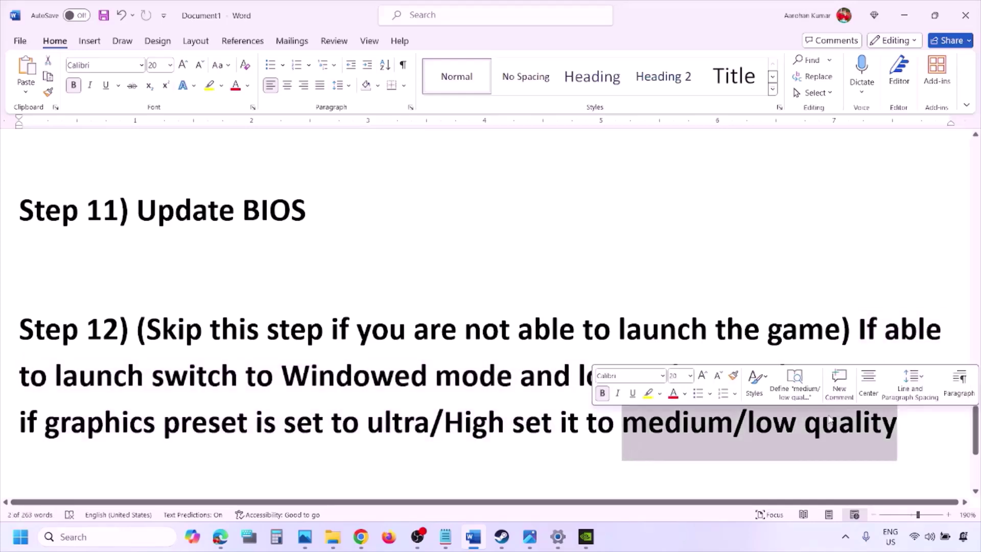
{"action": "left_click", "coordinate": [462, 378]}
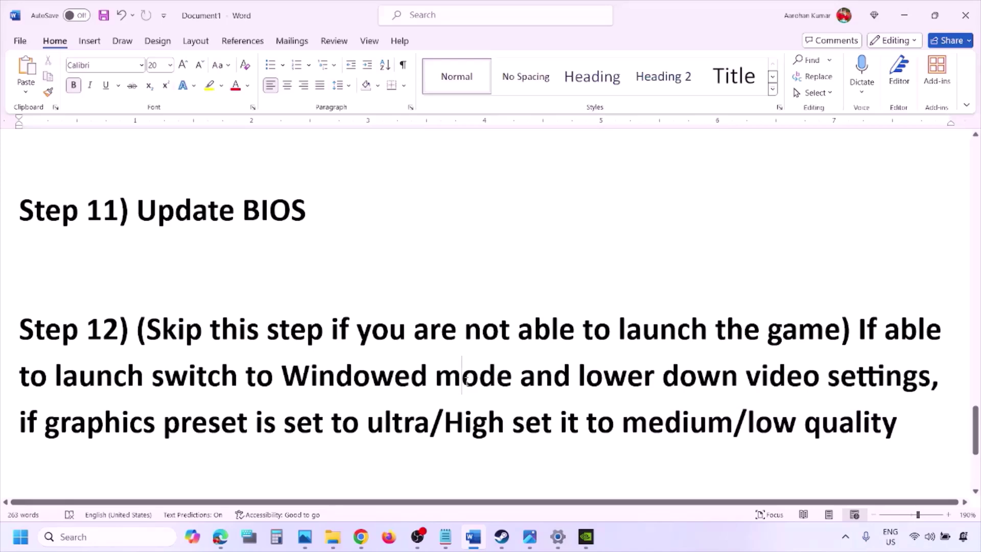